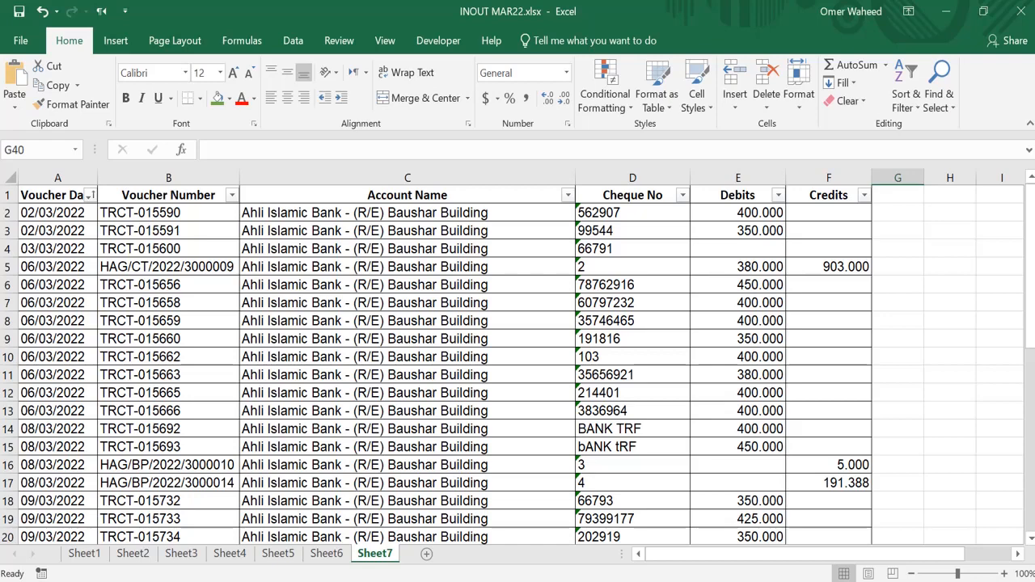
# - Turn off the existing filter on header cells A1:F1 and turn filtering on again for the same headers
pyautogui.moveTo(50, 196); pyautogui.dragTo(845, 196)
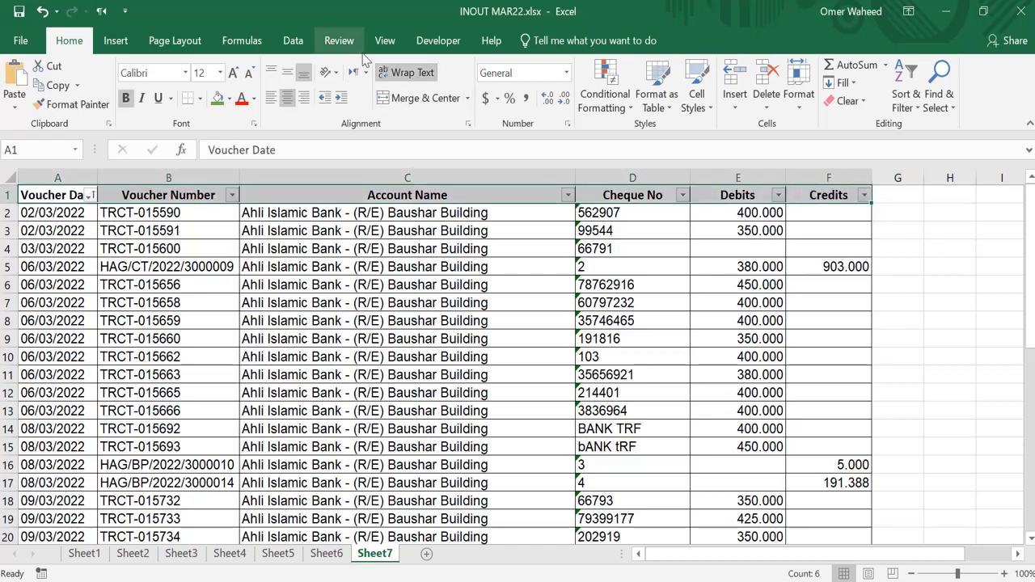
pyautogui.click(292, 40)
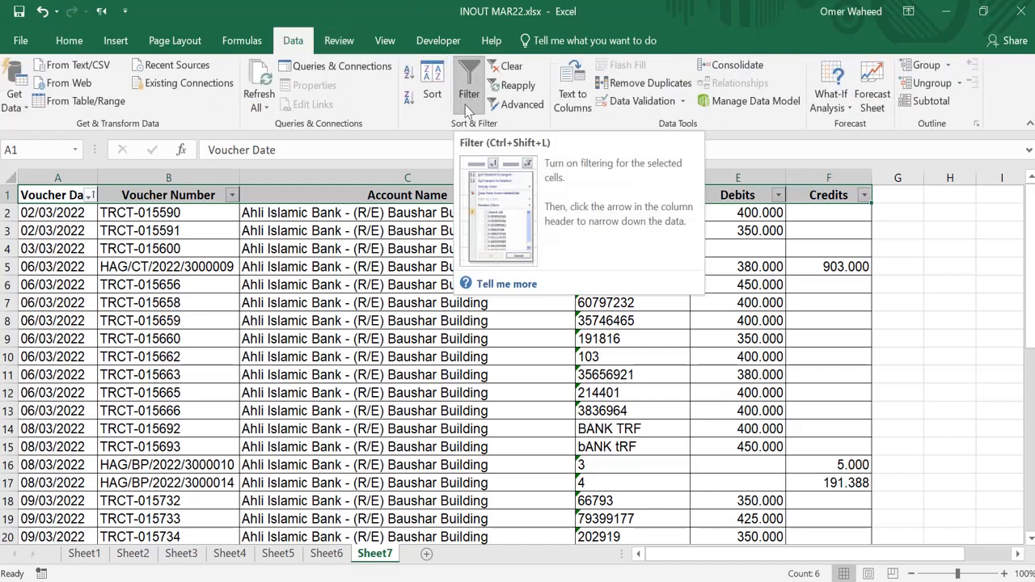
pyautogui.click(469, 93)
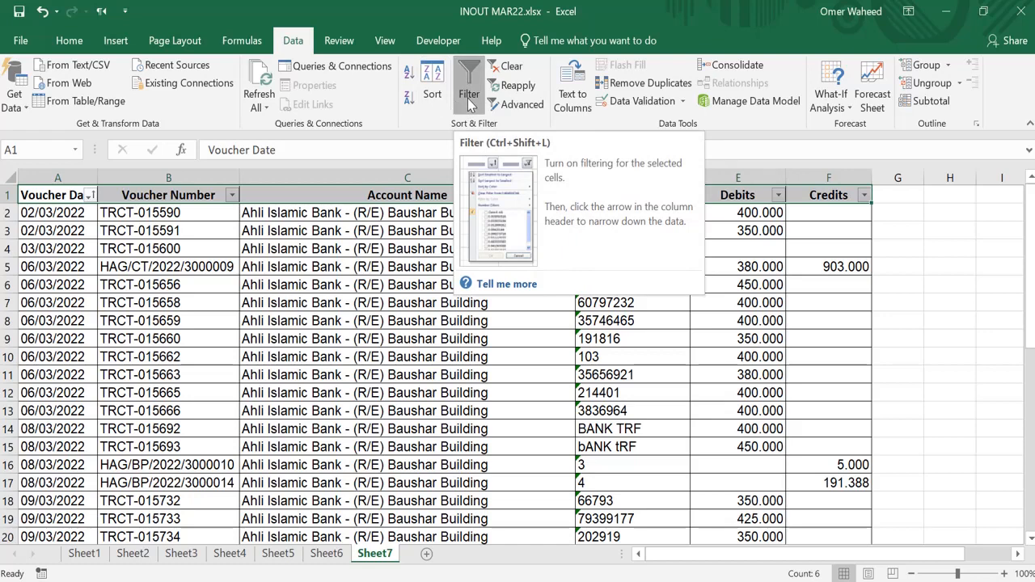
pyautogui.click(469, 95)
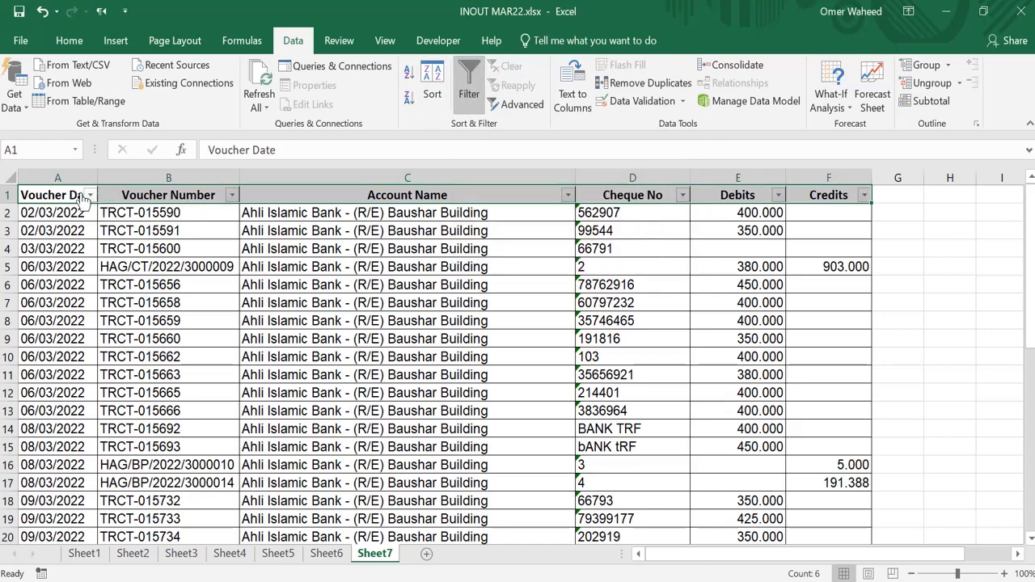
pyautogui.click(469, 93)
pyautogui.click(76, 244)
pyautogui.moveTo(62, 200); pyautogui.dragTo(804, 195)
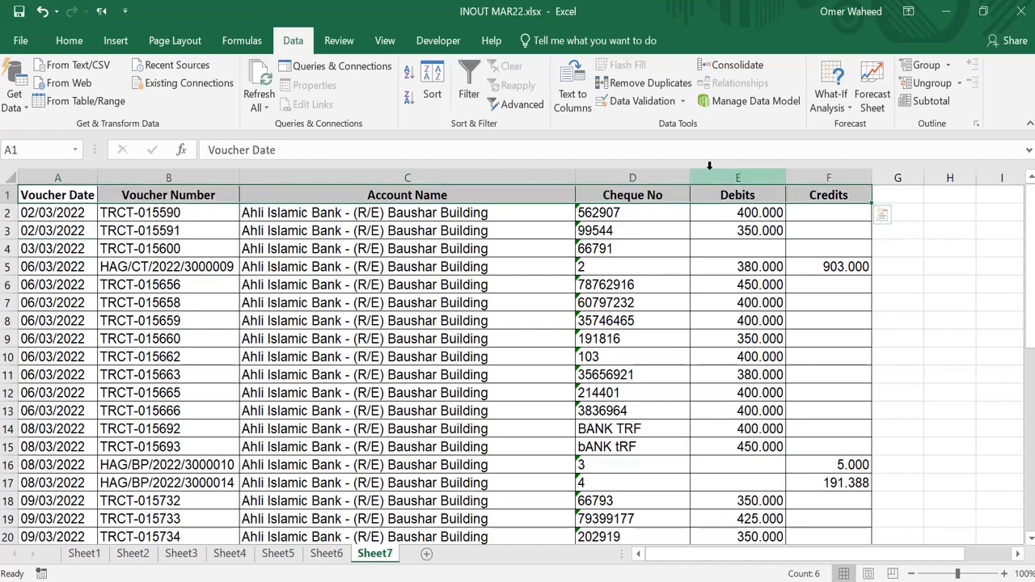
pyautogui.click(472, 95)
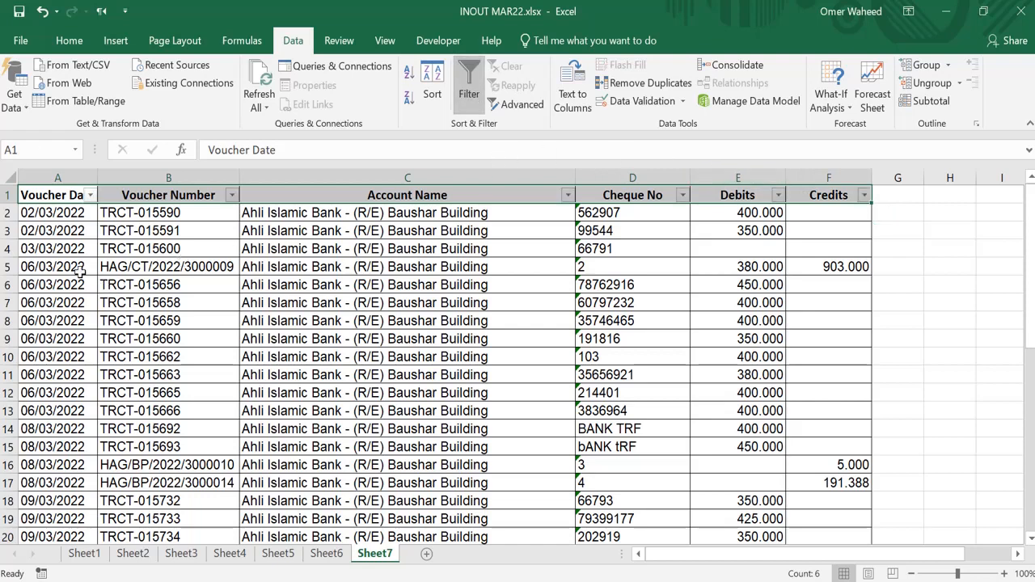
# - Review the Voucher Date column's sorting, colour and text filter options, and examine the colour-filled dates at the end of the list
pyautogui.click(68, 230)
pyautogui.click(89, 196)
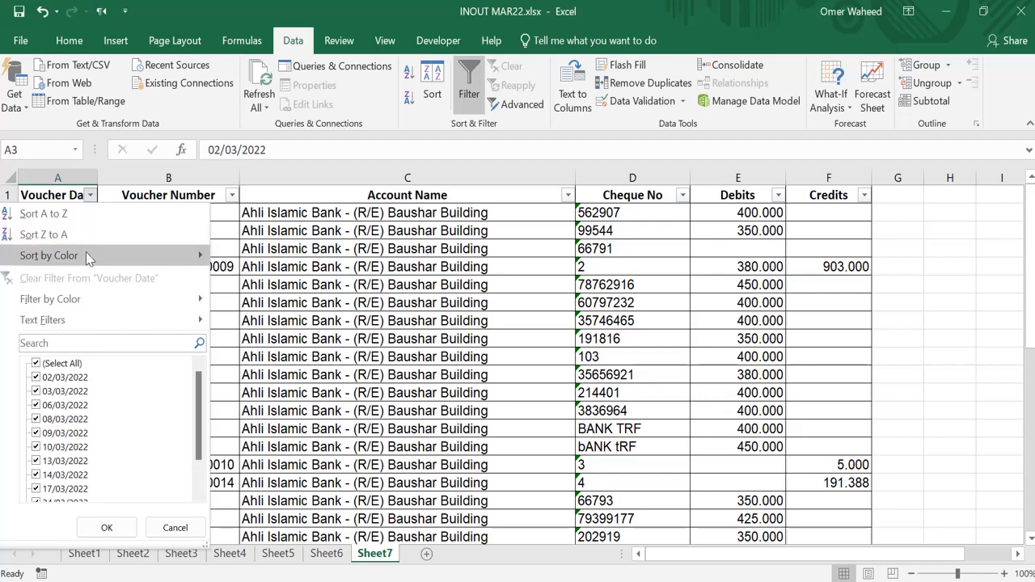
pyautogui.moveTo(89, 262)
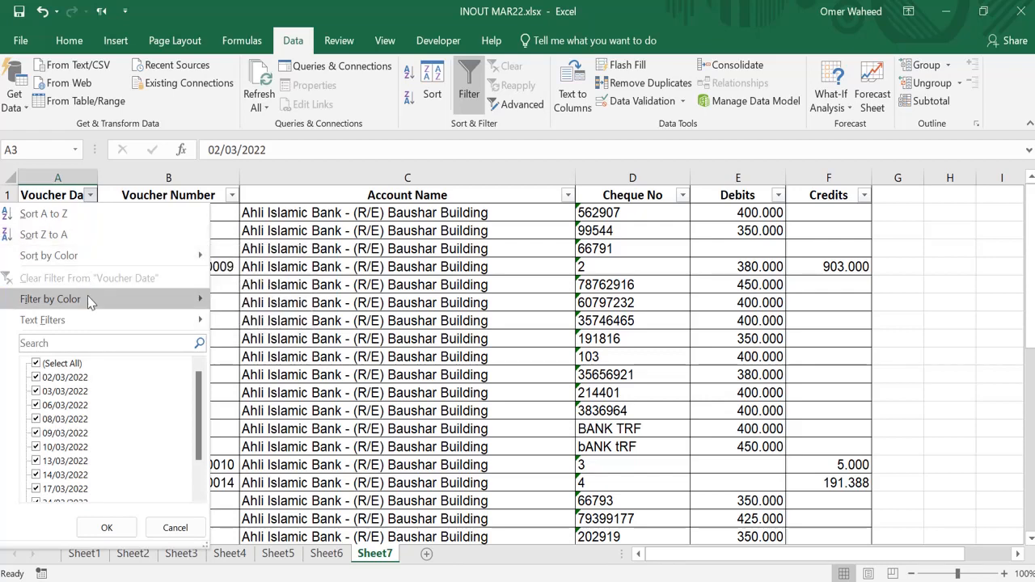
pyautogui.moveTo(89, 301)
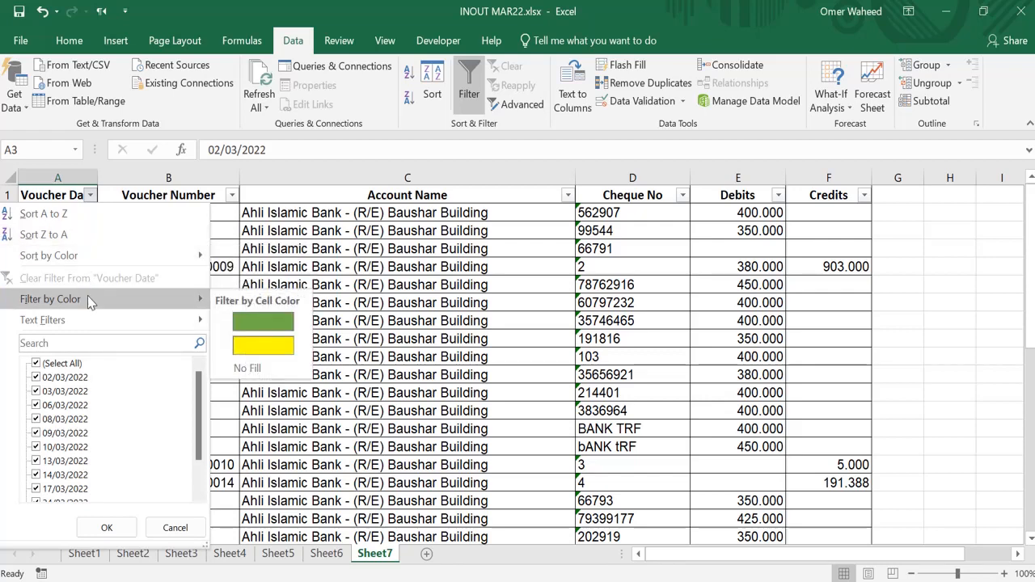
pyautogui.moveTo(95, 326)
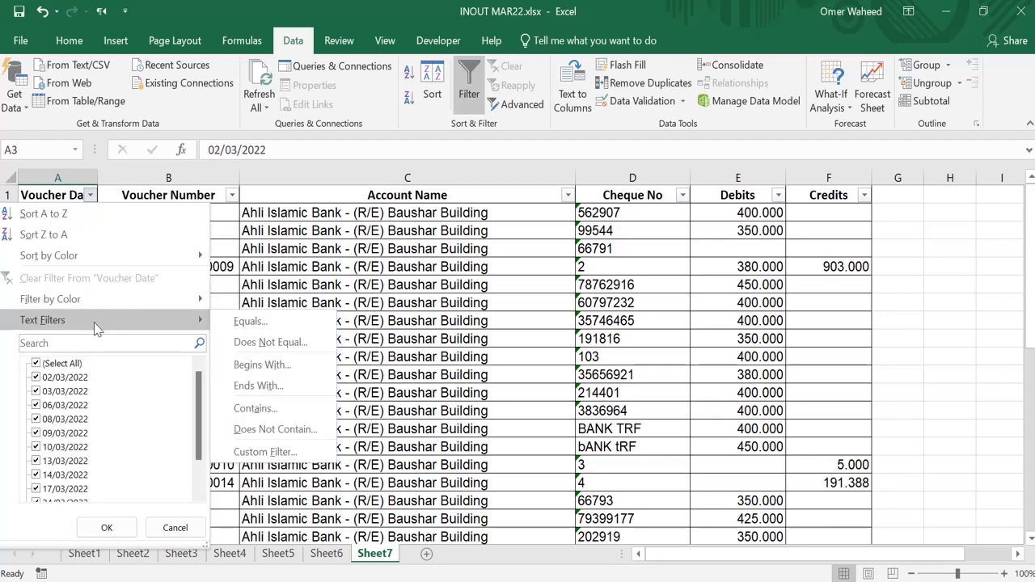
pyautogui.click(288, 242)
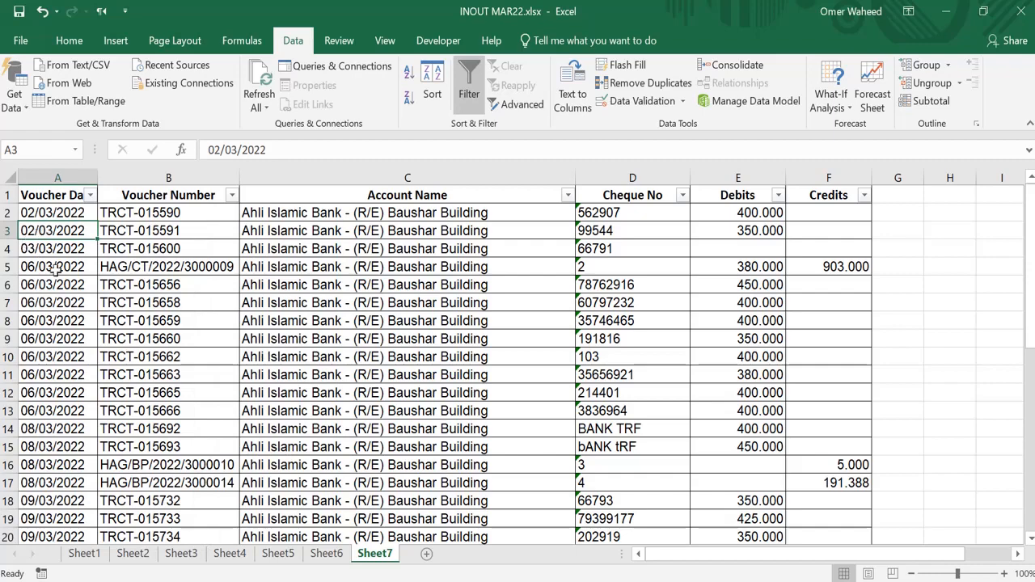
pyautogui.scroll(-10, 57, 279)
pyautogui.scroll(4, 59, 287)
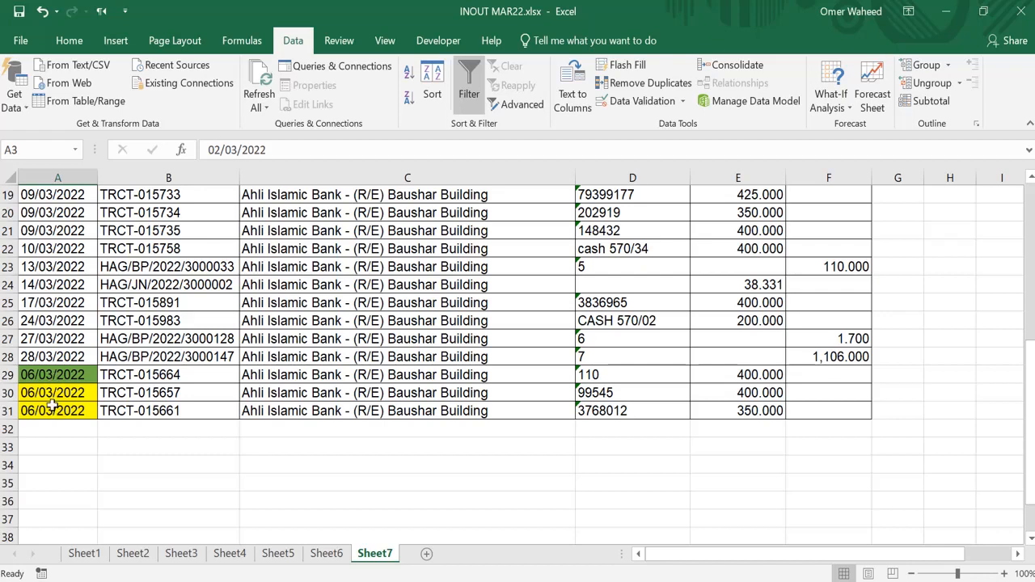
pyautogui.scroll(6, 50, 338)
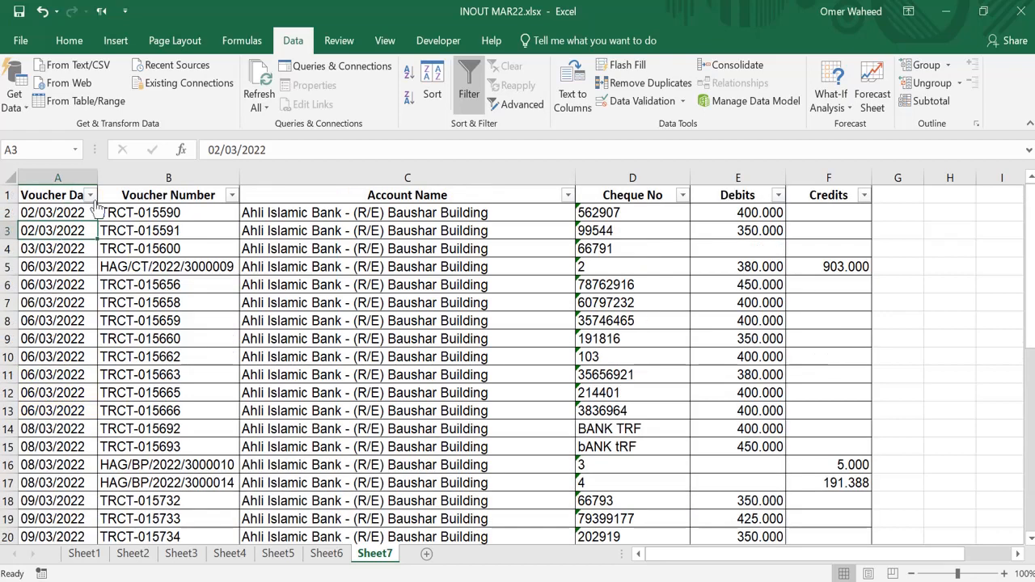
# - Try sorting the Voucher Date column A to Z and undo the sort
pyautogui.click(90, 195)
pyautogui.click(88, 217)
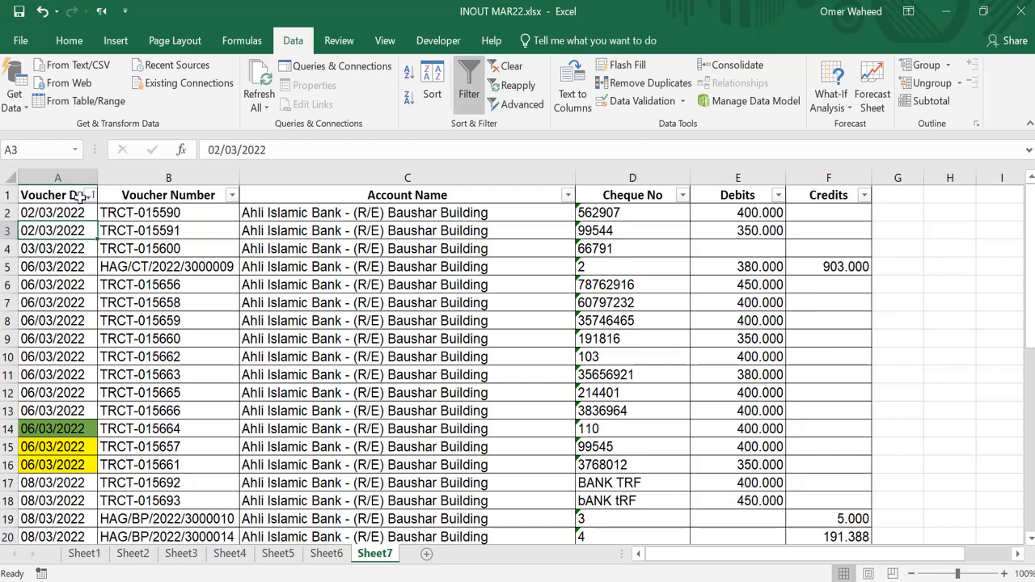
pyautogui.hotkey('ctrl', 'z')
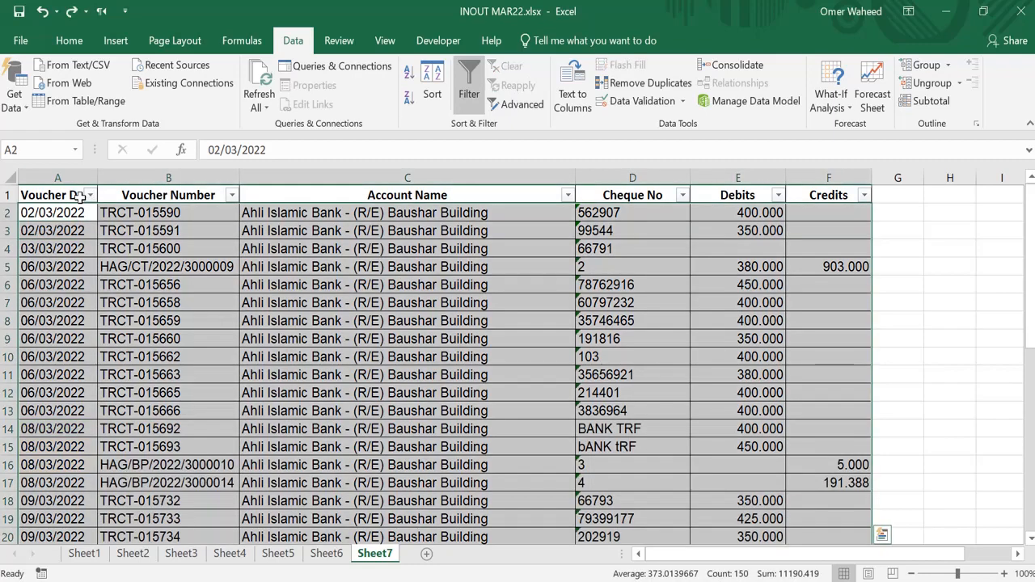
# - Sort the Voucher Date column A to Z, check the order of the coloured dates, and re-sort the column Z to A
pyautogui.click(41, 271)
pyautogui.scroll(-2, 38, 388)
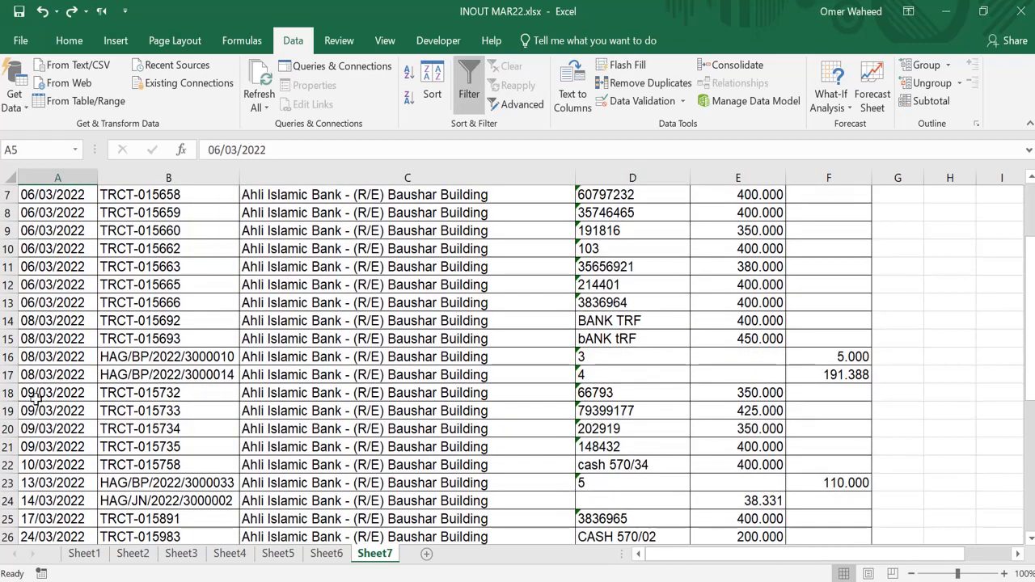
pyautogui.scroll(-6, 36, 392)
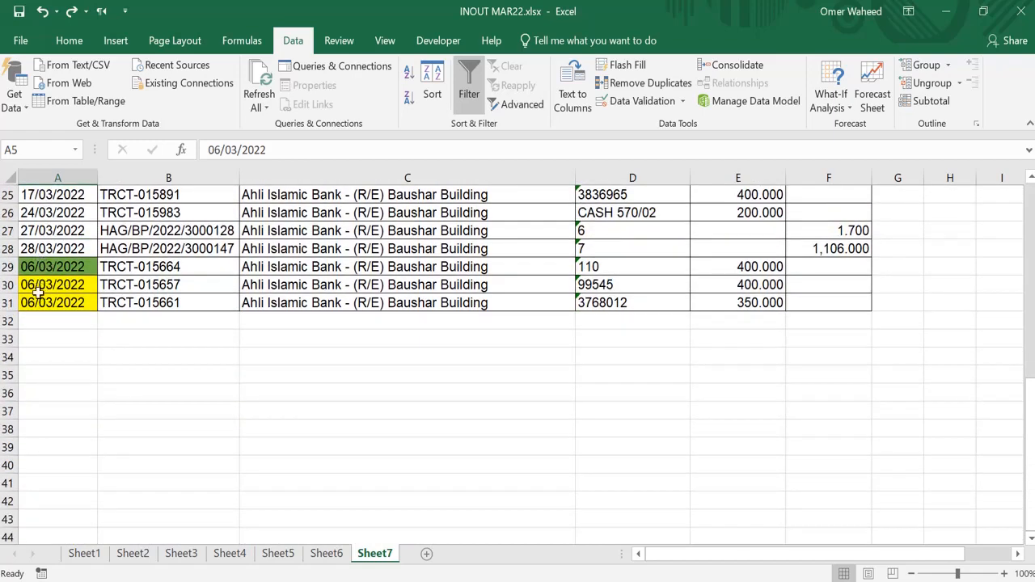
pyautogui.scroll(8, 37, 293)
pyautogui.click(91, 195)
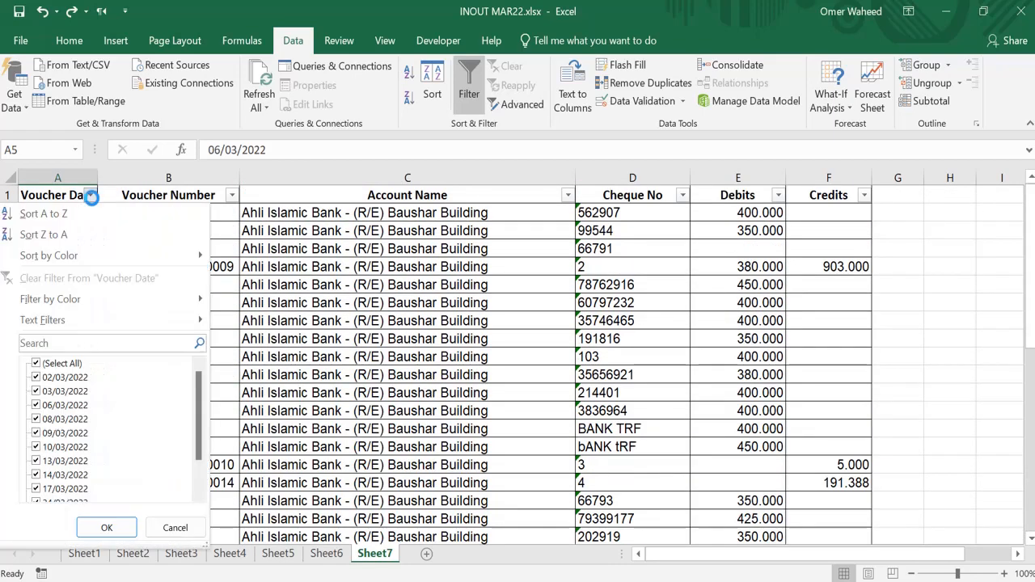
pyautogui.click(85, 216)
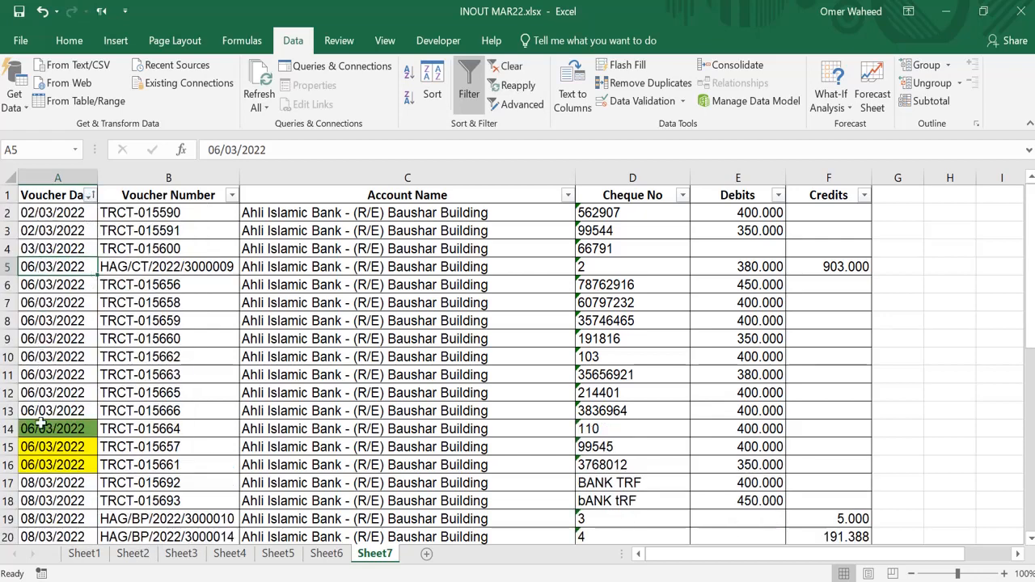
pyautogui.scroll(-4, 39, 463)
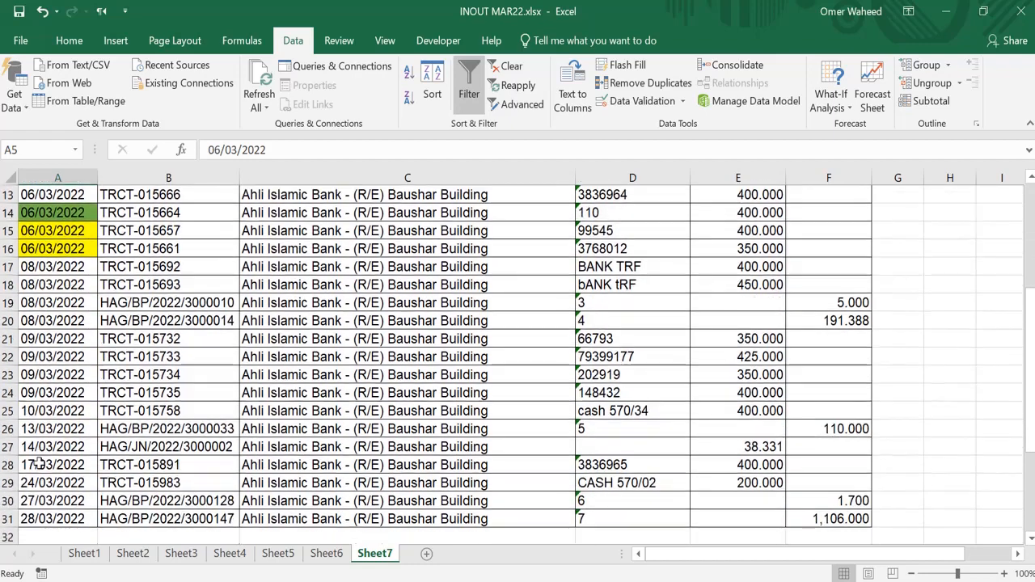
pyautogui.scroll(4, 38, 463)
pyautogui.click(90, 196)
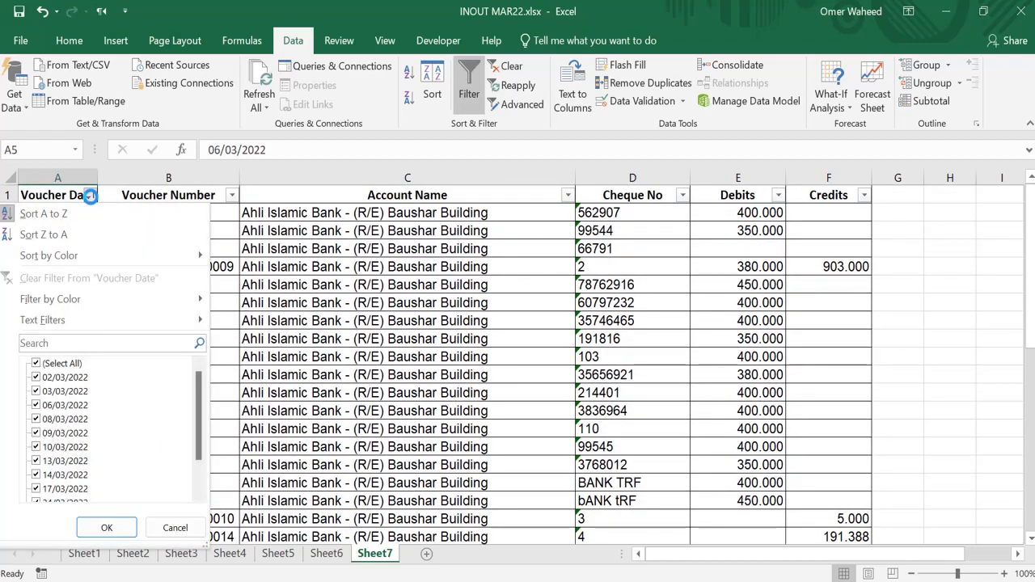
pyautogui.click(80, 235)
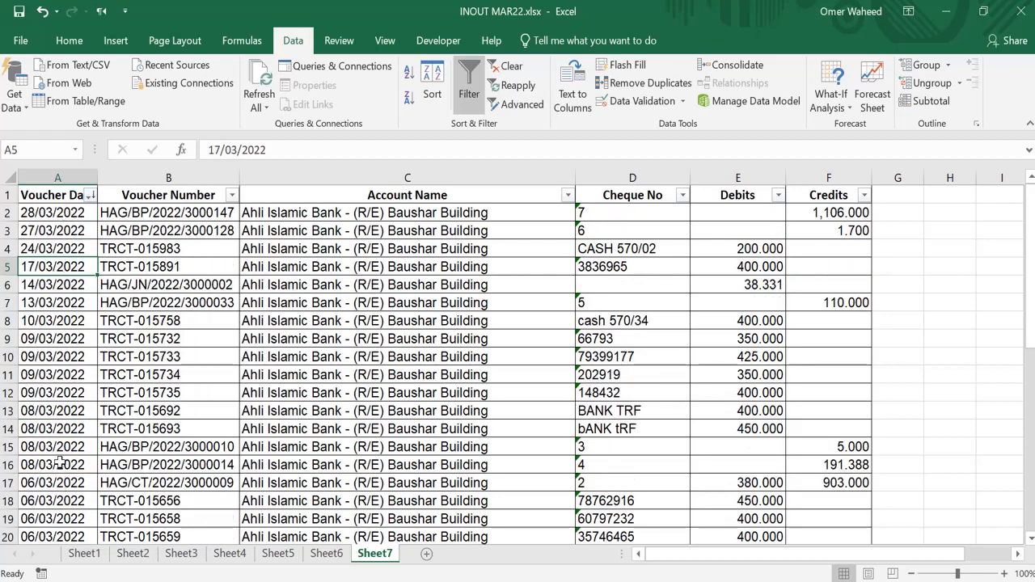
# - Sort the Voucher Date column by cell colour, first with green on top and again with yellow on top
pyautogui.click(91, 197)
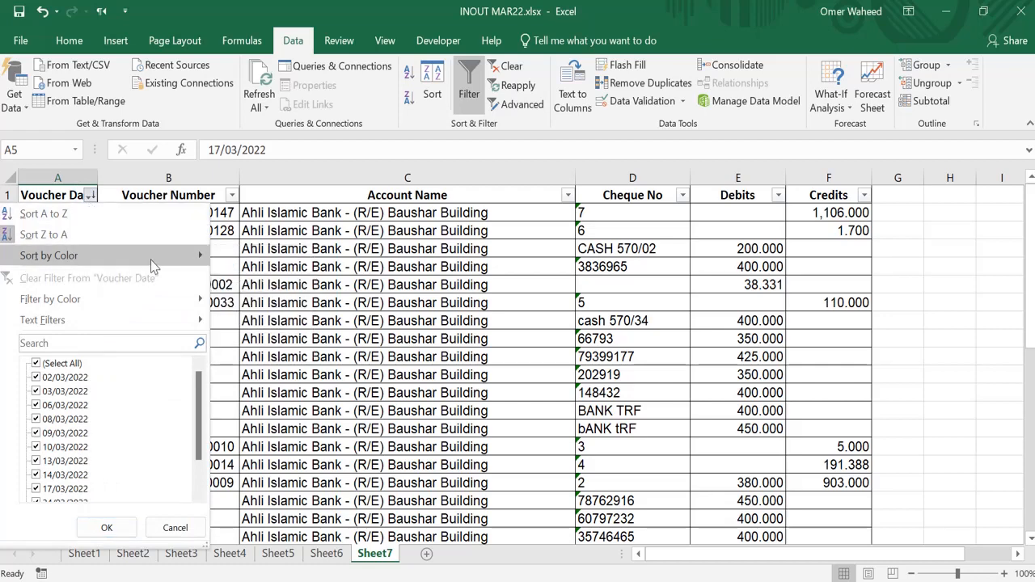
pyautogui.moveTo(154, 267)
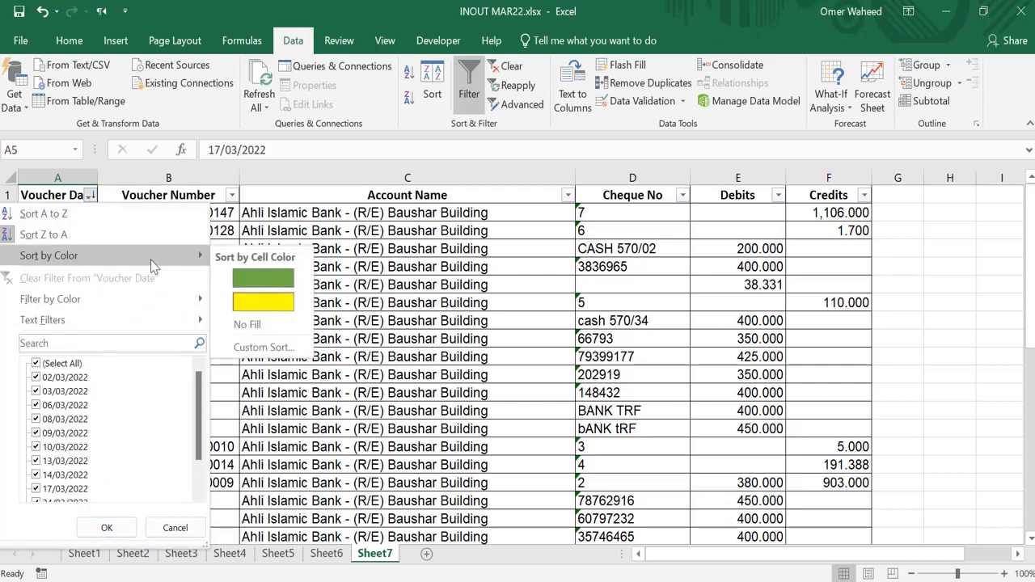
pyautogui.click(263, 280)
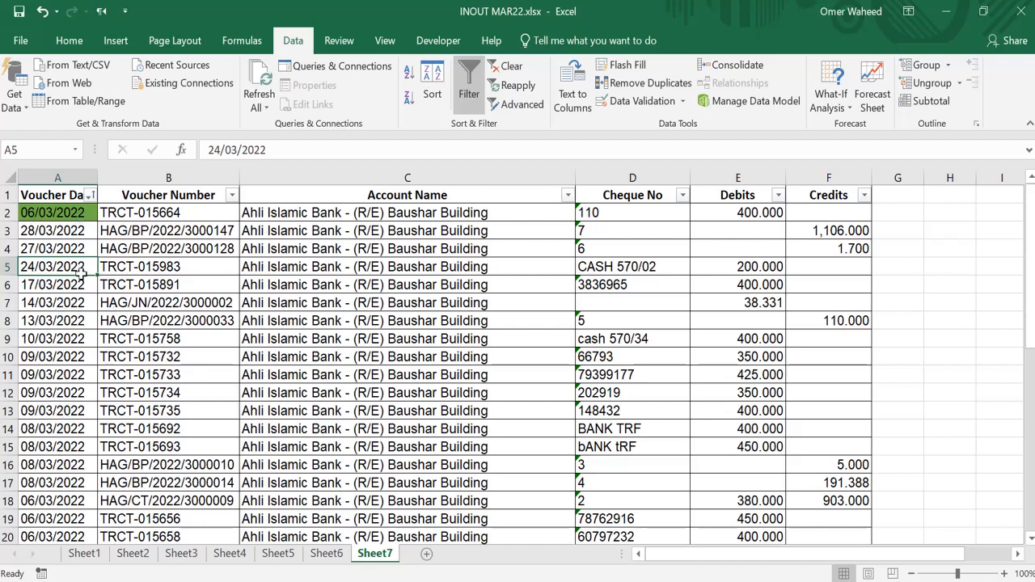
pyautogui.click(88, 196)
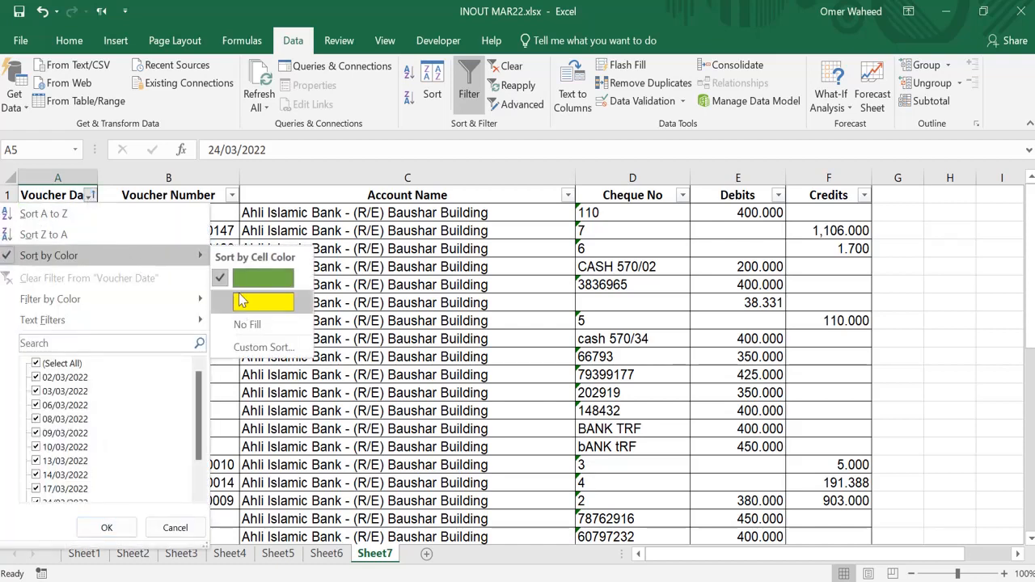
pyautogui.click(240, 301)
pyautogui.click(90, 195)
pyautogui.click(240, 312)
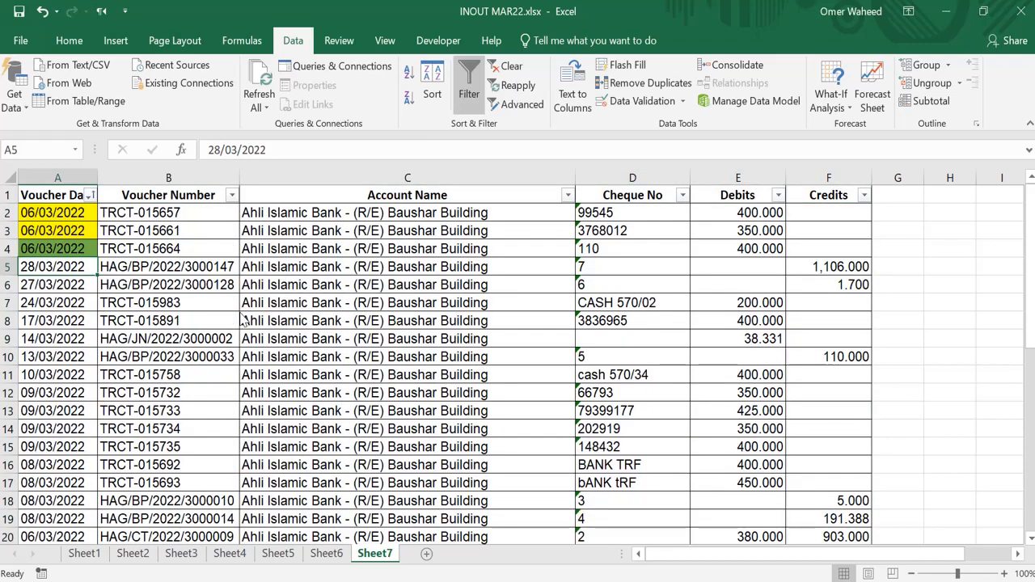
# - Sort the Voucher Date column by cell colour with the No Fill cells on top
pyautogui.click(89, 196)
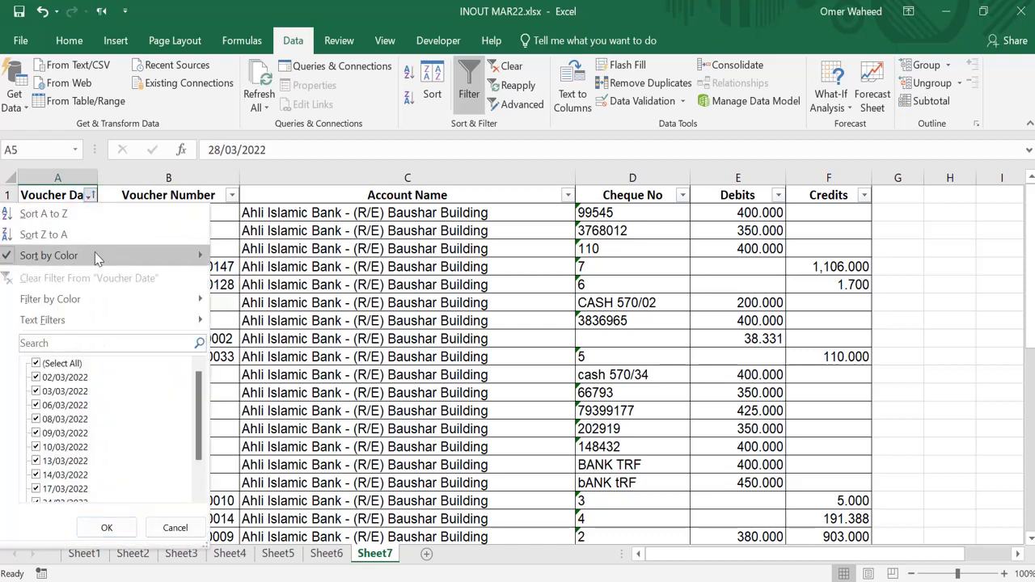
pyautogui.moveTo(73, 256)
pyautogui.click(247, 325)
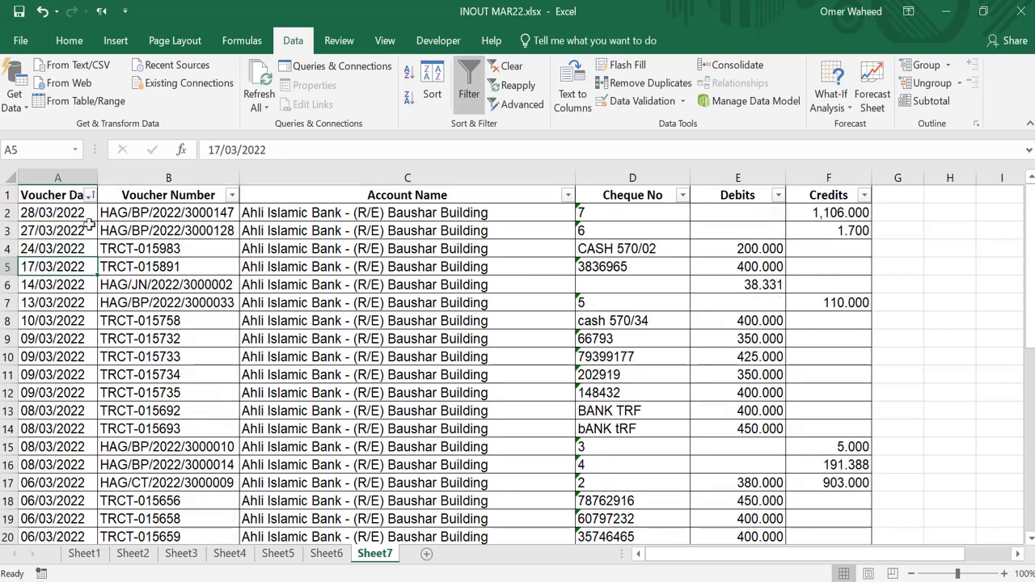
# - Filter the Voucher Date column by the green cell colour, and switch the colour filter to yellow
pyautogui.click(94, 194)
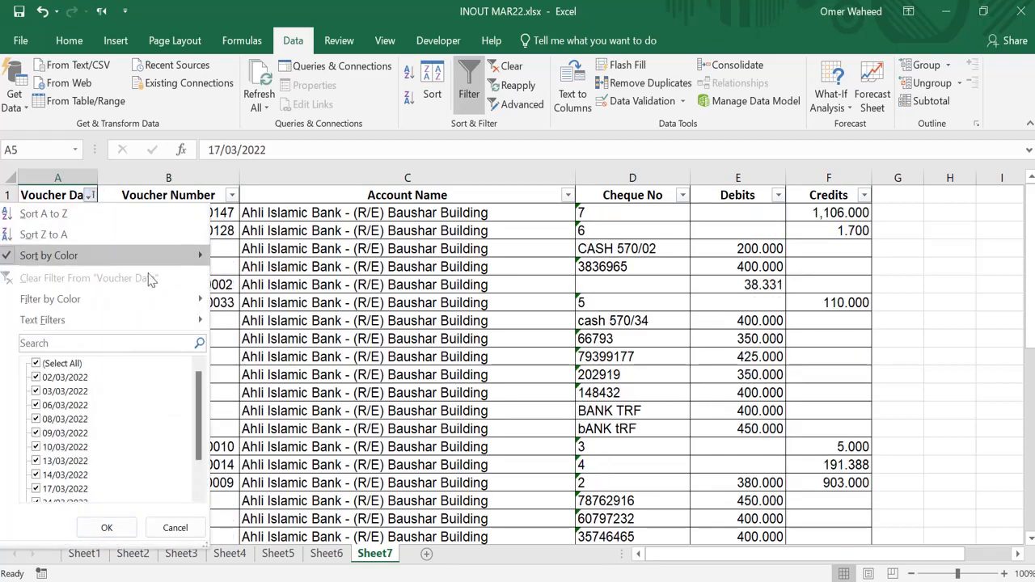
pyautogui.moveTo(174, 302)
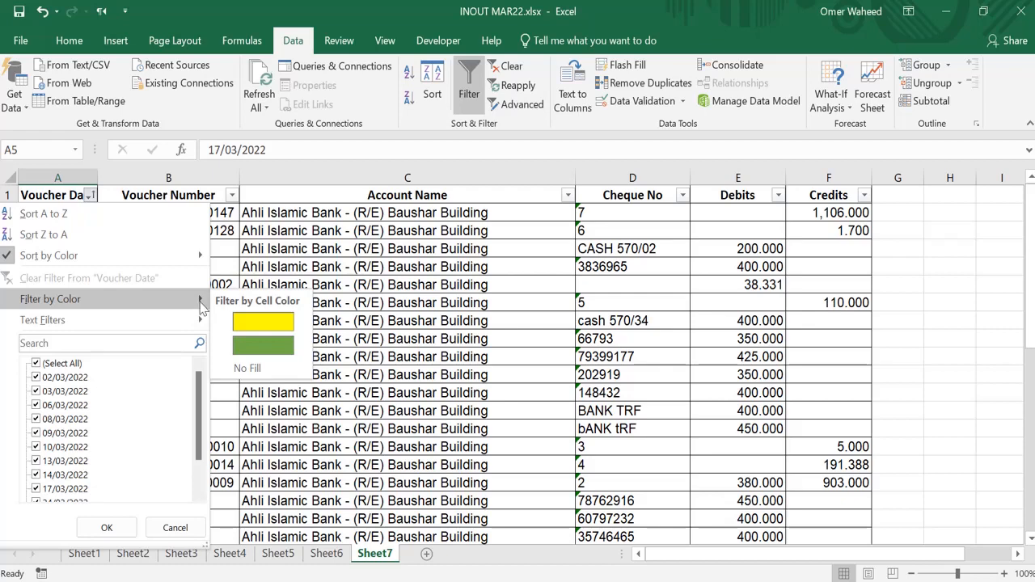
pyautogui.click(263, 346)
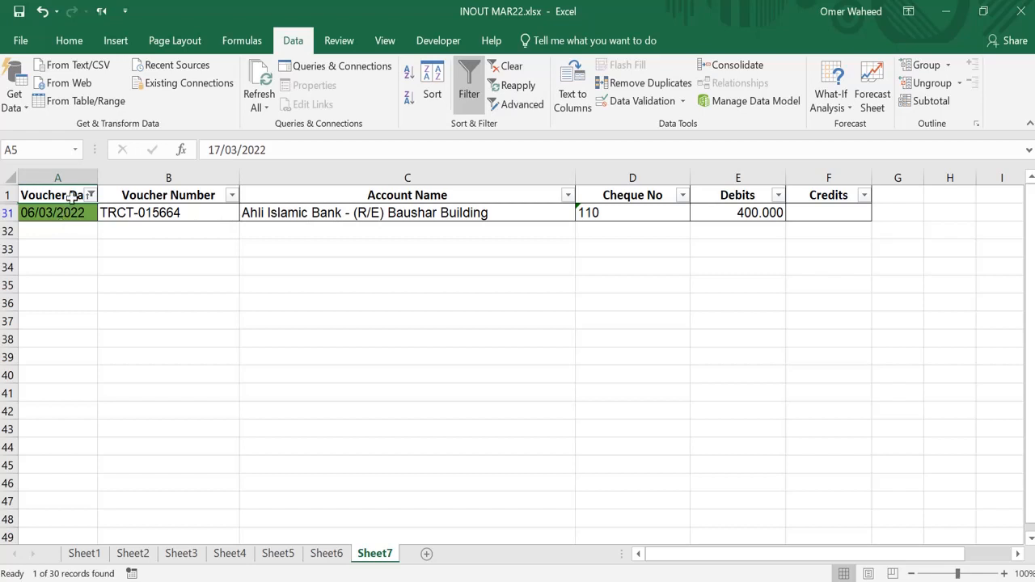
pyautogui.click(88, 195)
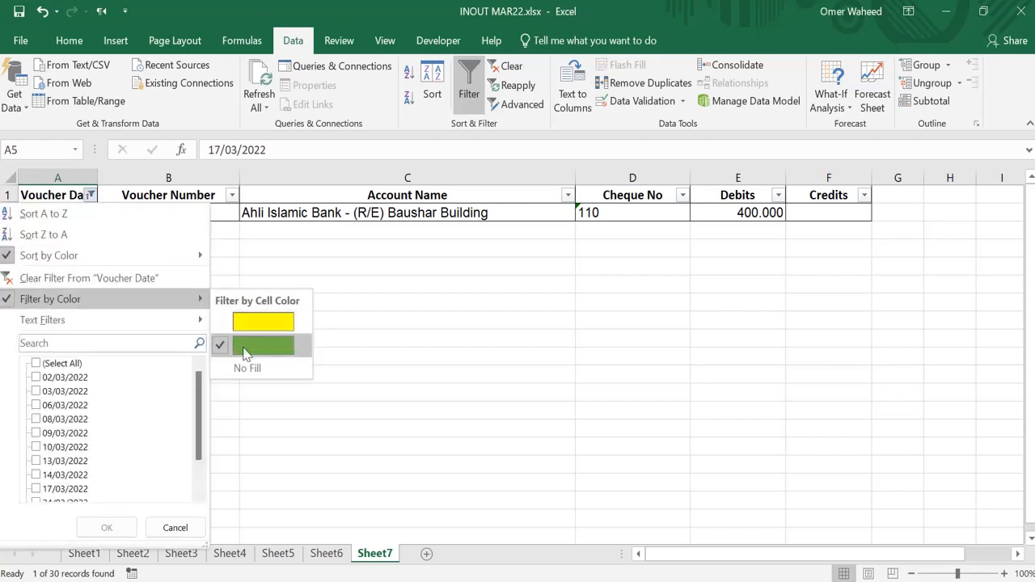
pyautogui.click(245, 353)
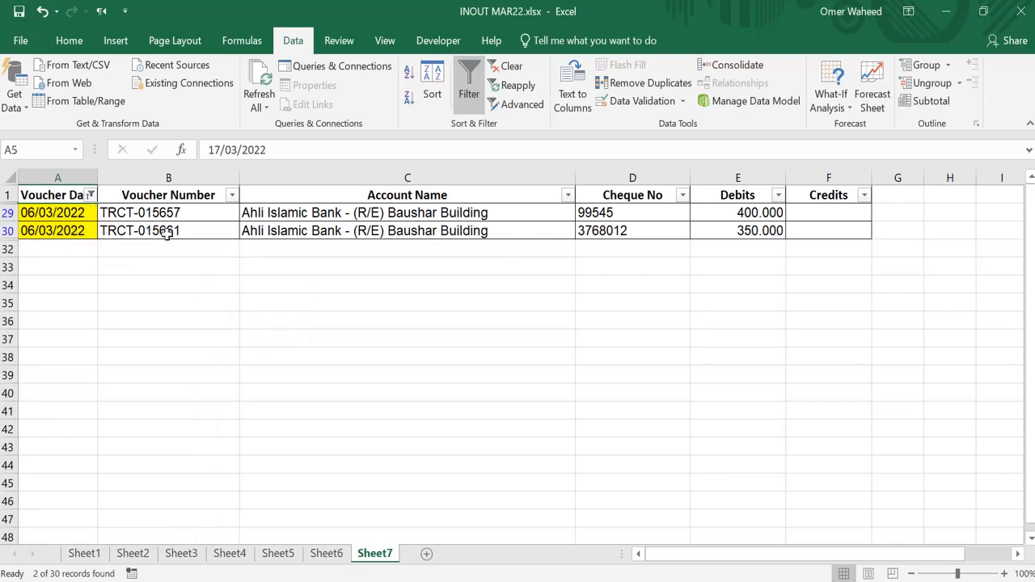
# - Clear the colour filter from the Voucher Date column and filter it with a text filter that equals 02/03/2022
pyautogui.click(88, 194)
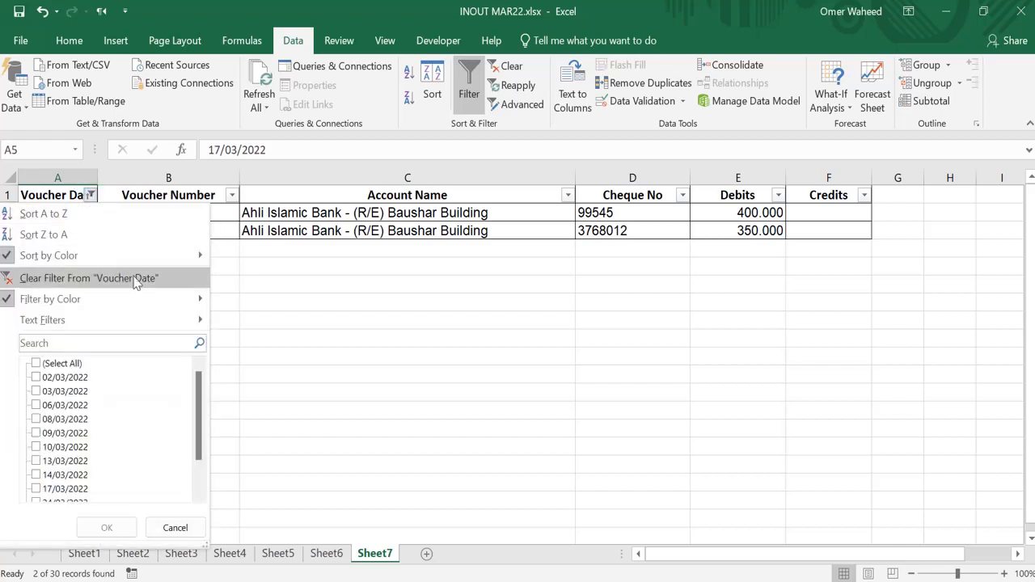
pyautogui.click(71, 279)
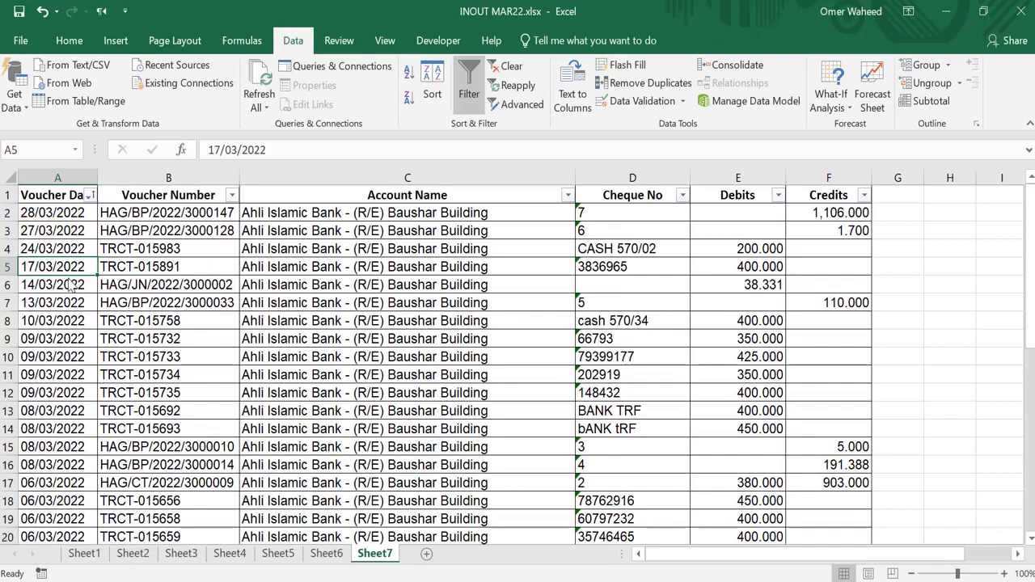
pyautogui.click(88, 195)
pyautogui.moveTo(131, 323)
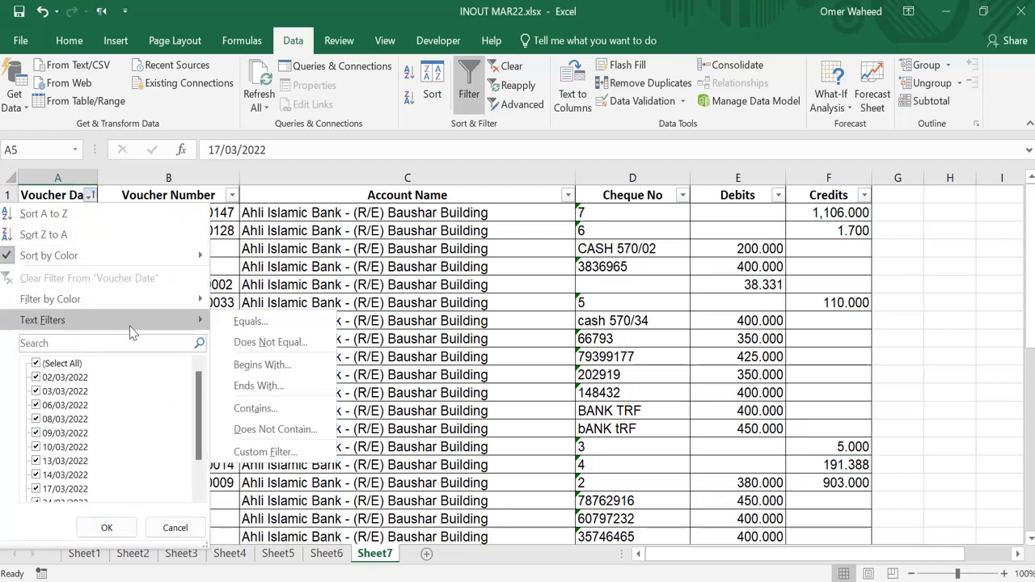
pyautogui.click(251, 327)
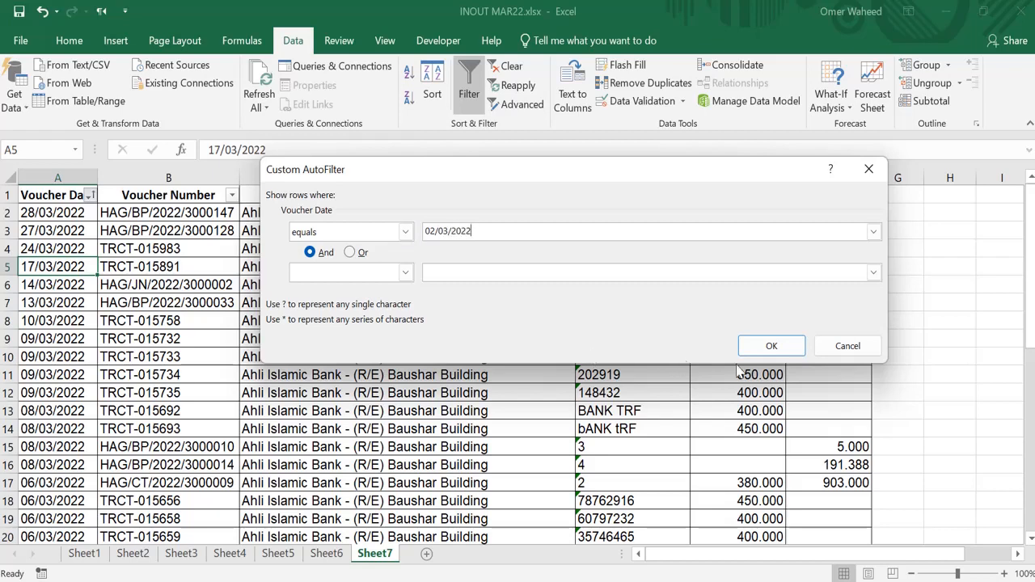
pyautogui.click(772, 345)
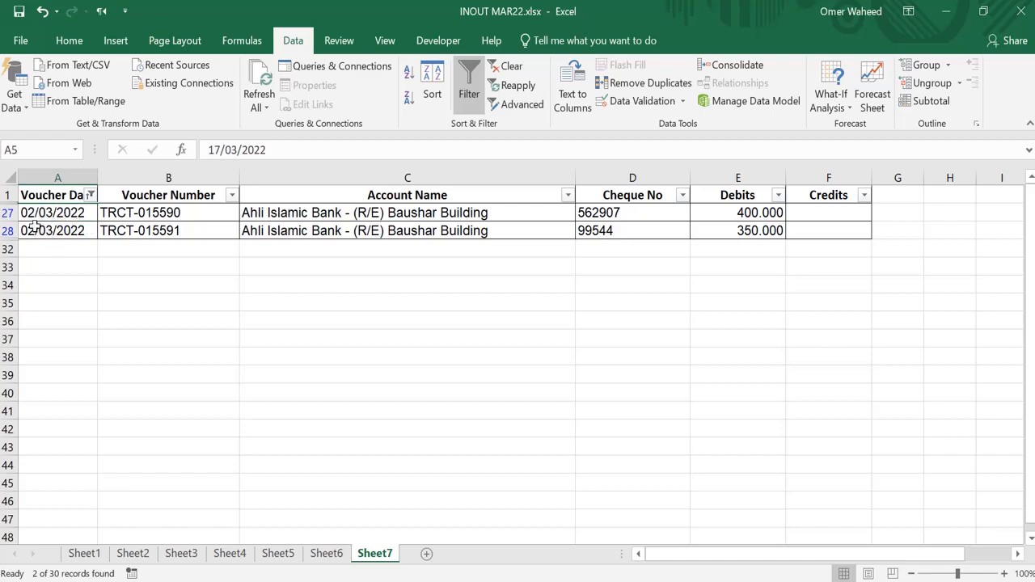
# - Replace the Voucher Date filter with a text filter for dates beginning with 10/, and clear that filter again
pyautogui.click(91, 195)
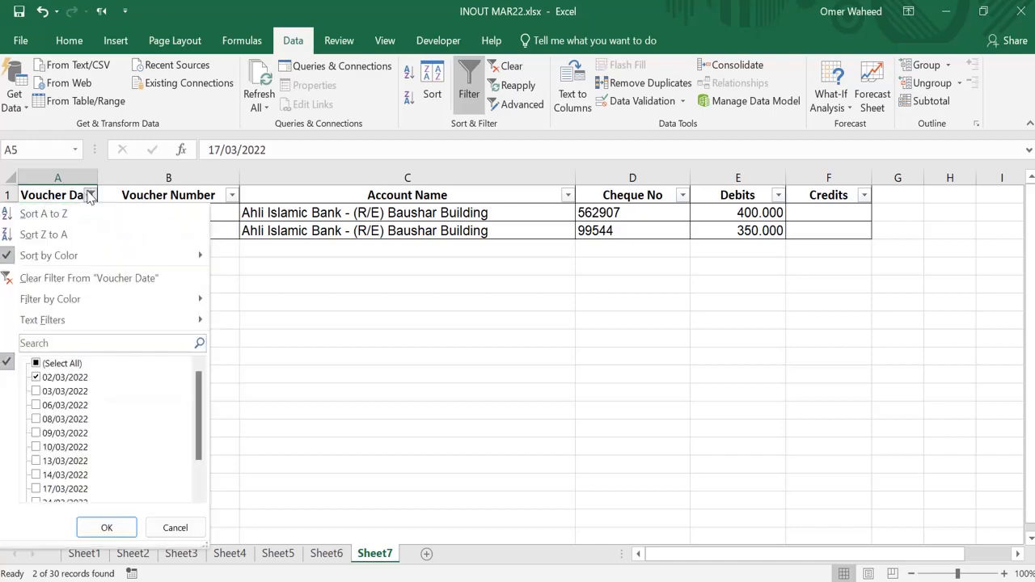
pyautogui.click(162, 278)
pyautogui.click(90, 195)
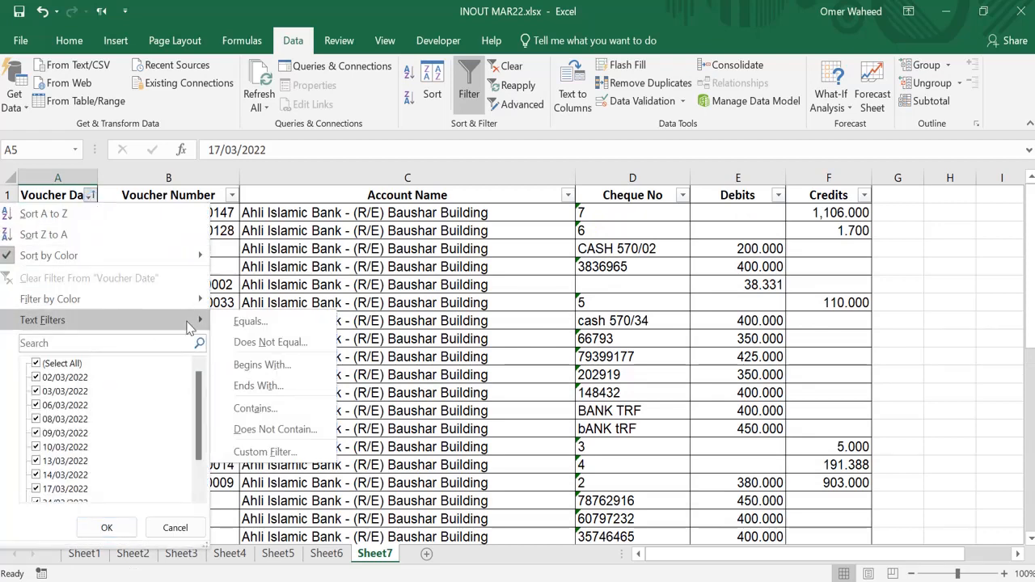
pyautogui.click(283, 366)
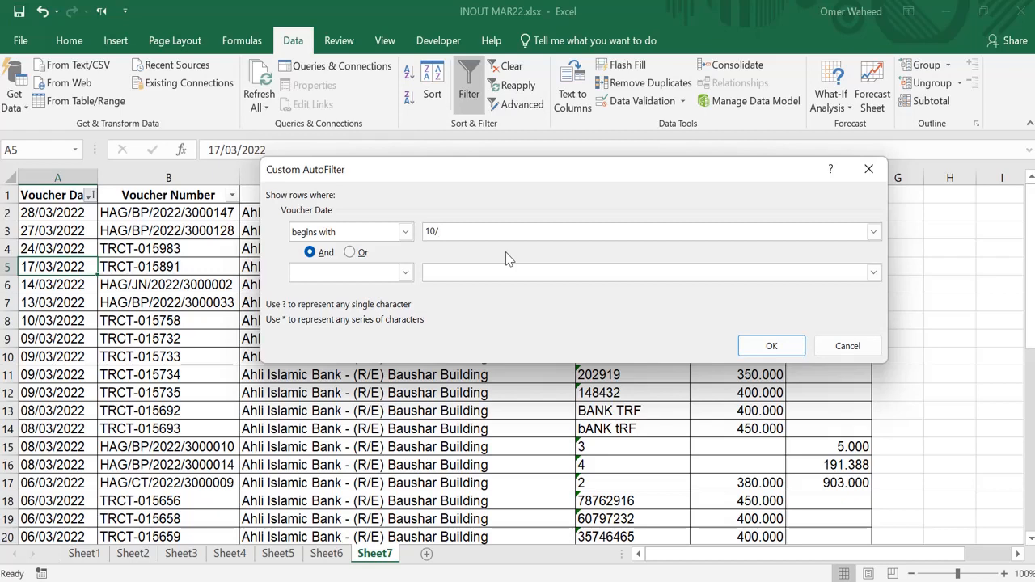
pyautogui.click(771, 346)
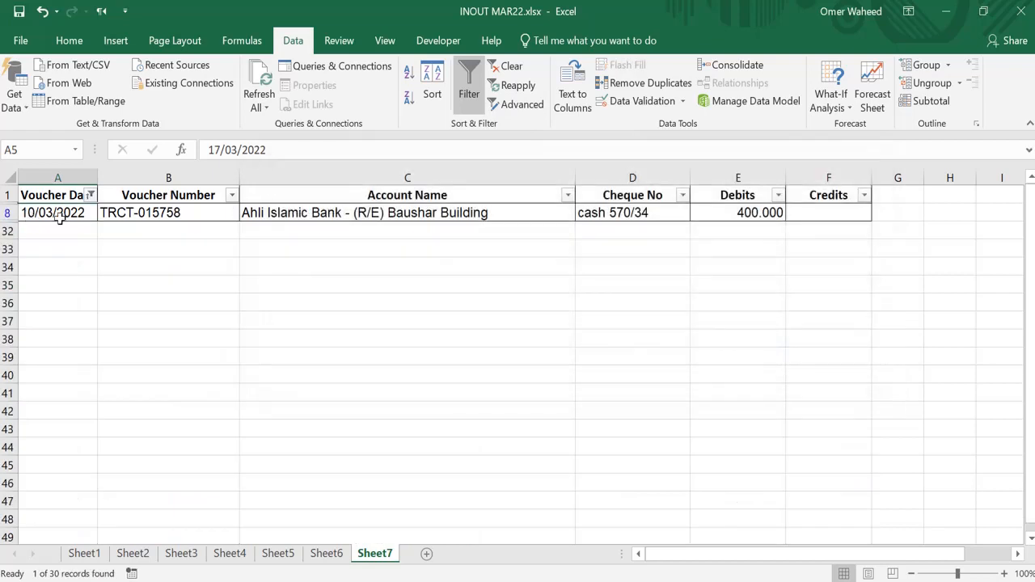
pyautogui.click(90, 195)
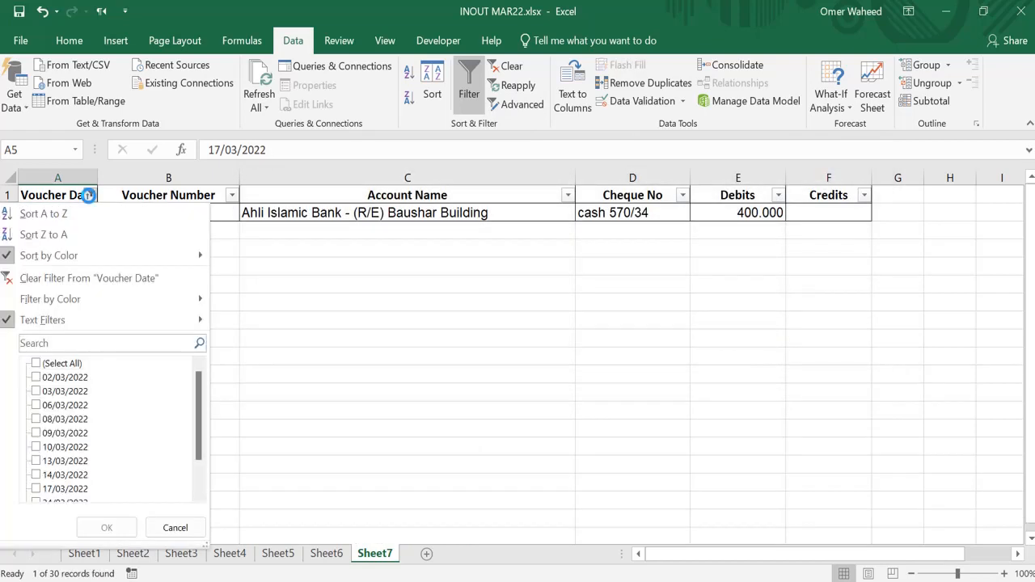
pyautogui.click(82, 283)
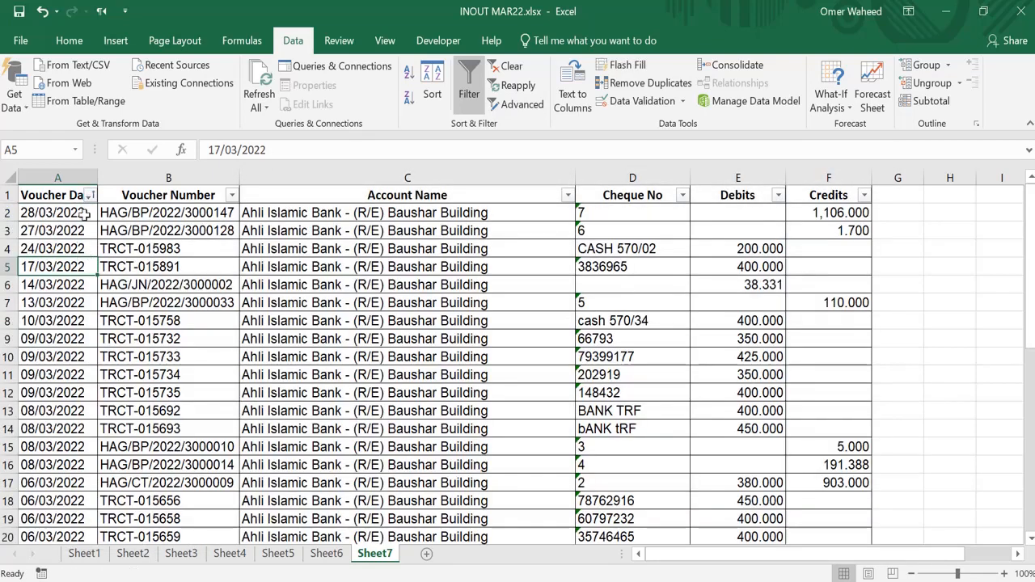
pyautogui.click(91, 195)
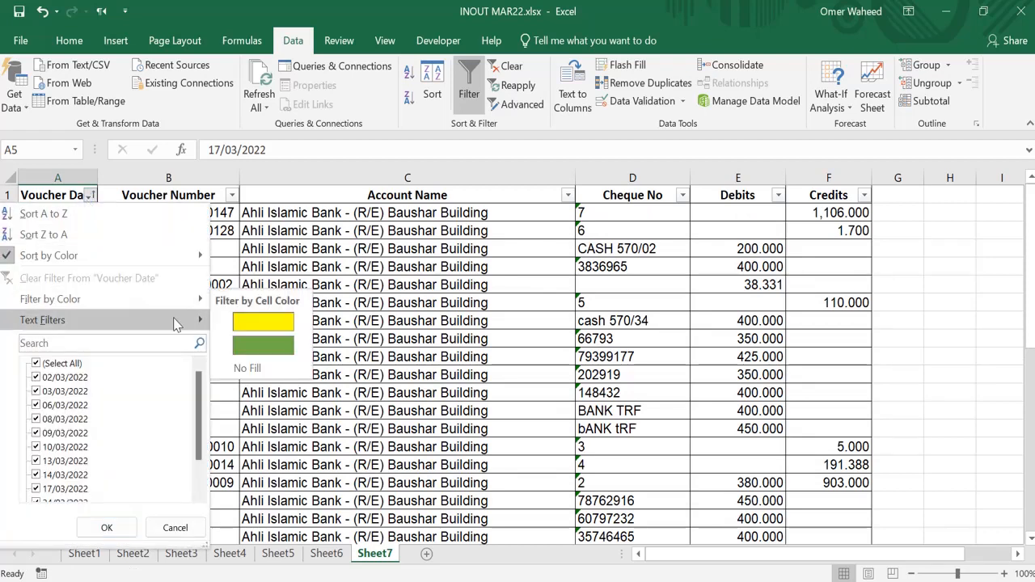
pyautogui.moveTo(175, 321)
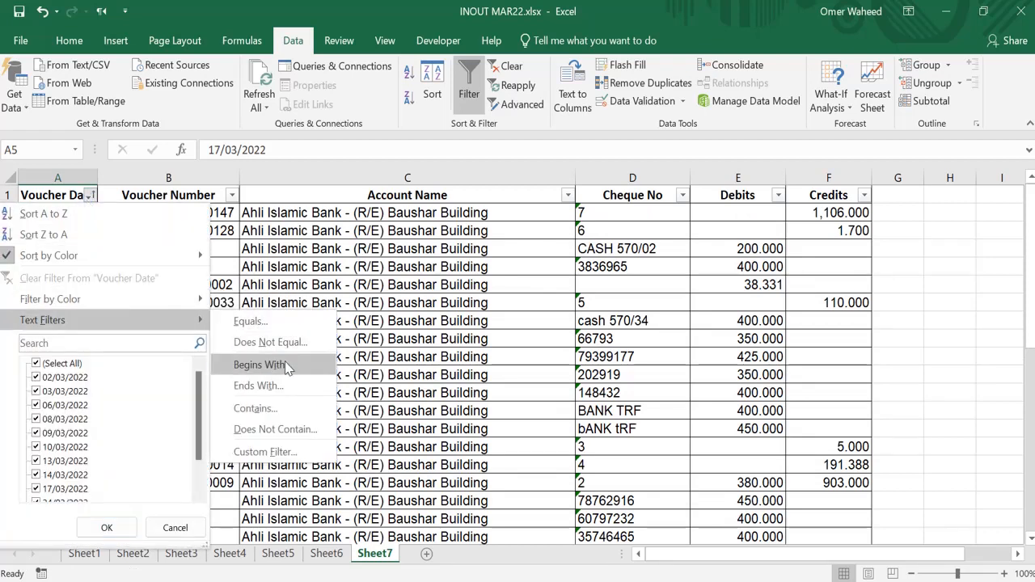
pyautogui.click(429, 353)
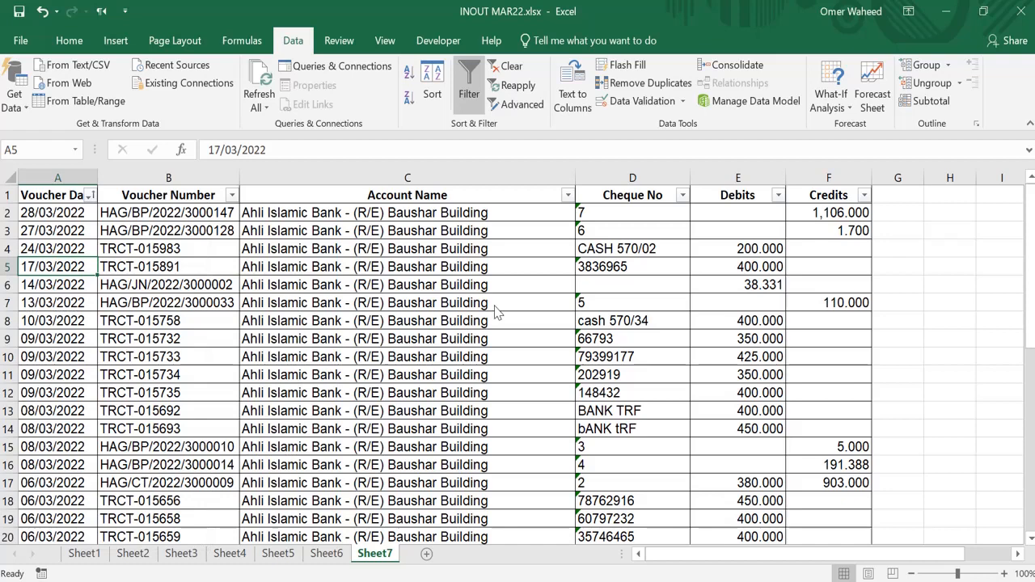
# - Filter the Cheque No column with a text filter for entries ending with 16, and clear that filter again
pyautogui.click(617, 325)
pyautogui.click(682, 196)
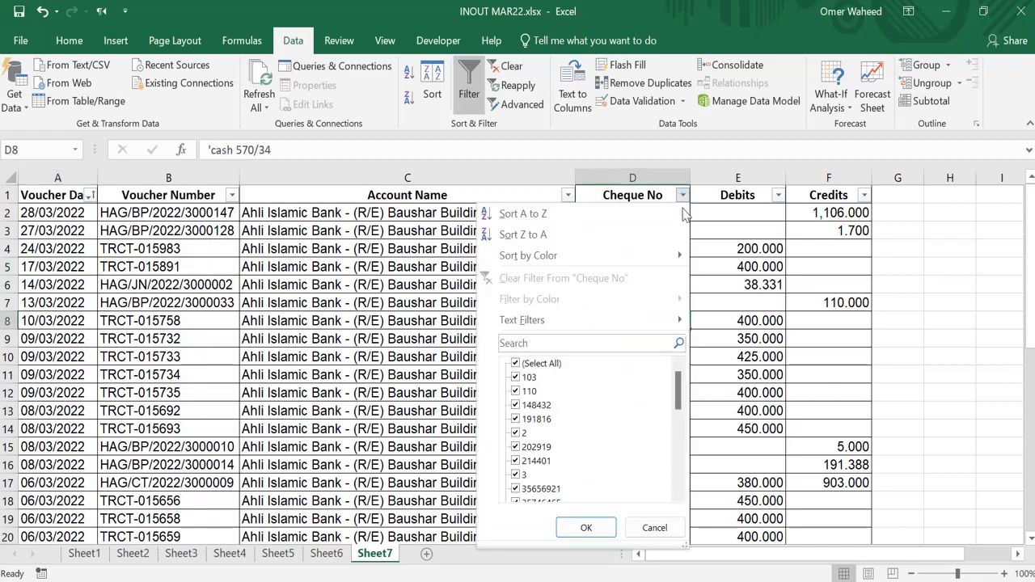
pyautogui.moveTo(669, 324)
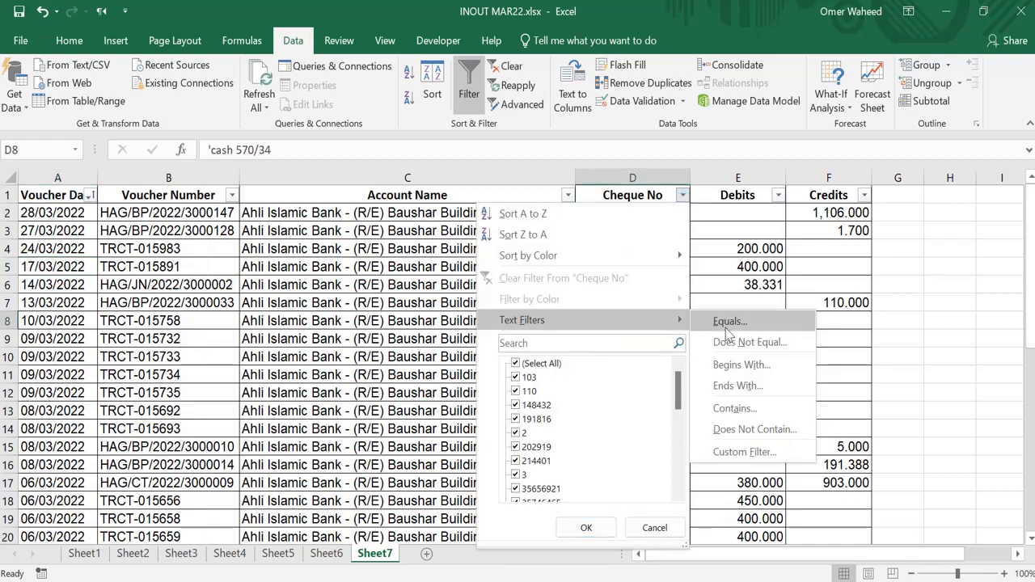
pyautogui.click(730, 390)
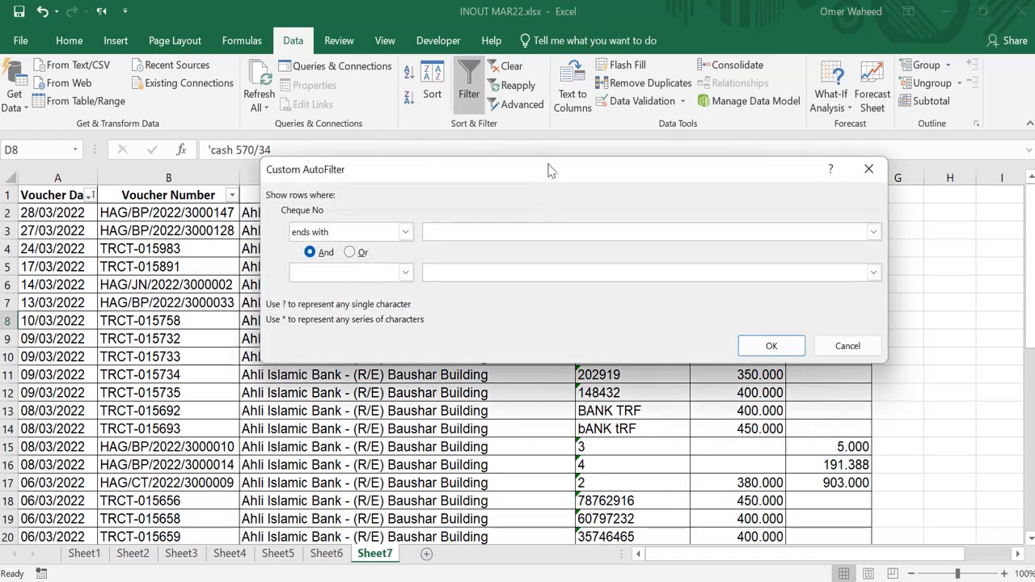
pyautogui.moveTo(548, 168); pyautogui.dragTo(472, 132)
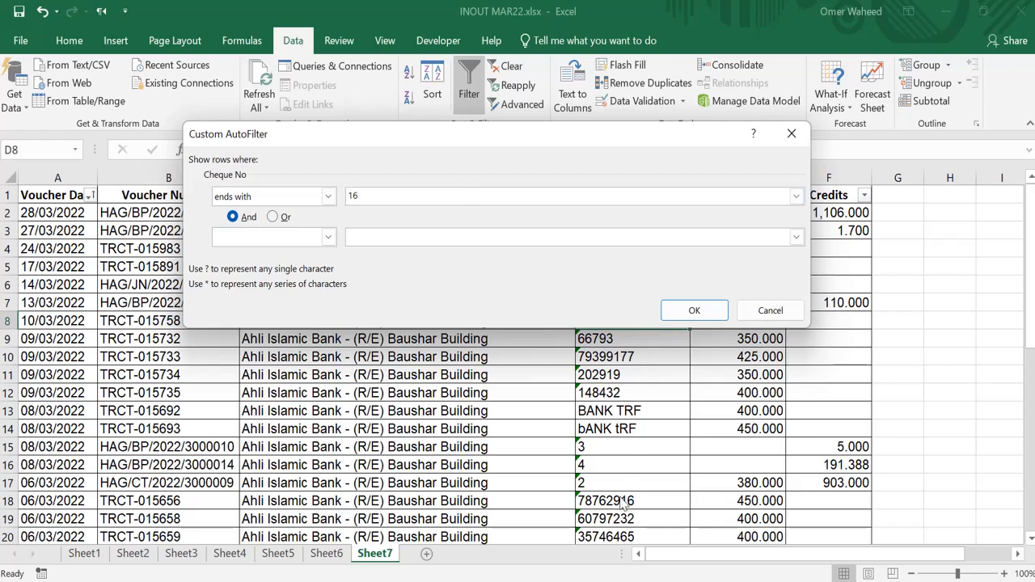
pyautogui.click(689, 312)
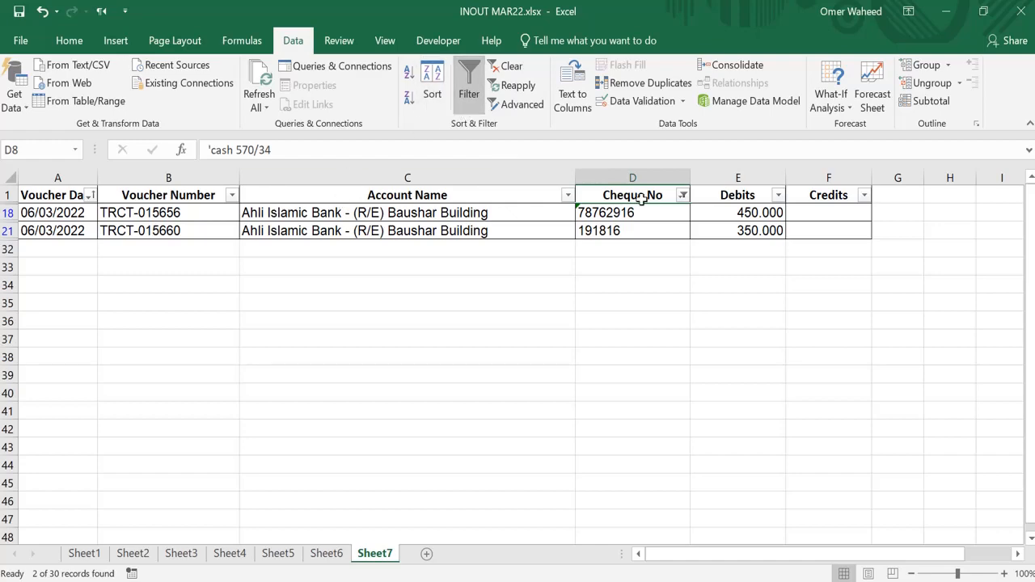
pyautogui.click(684, 196)
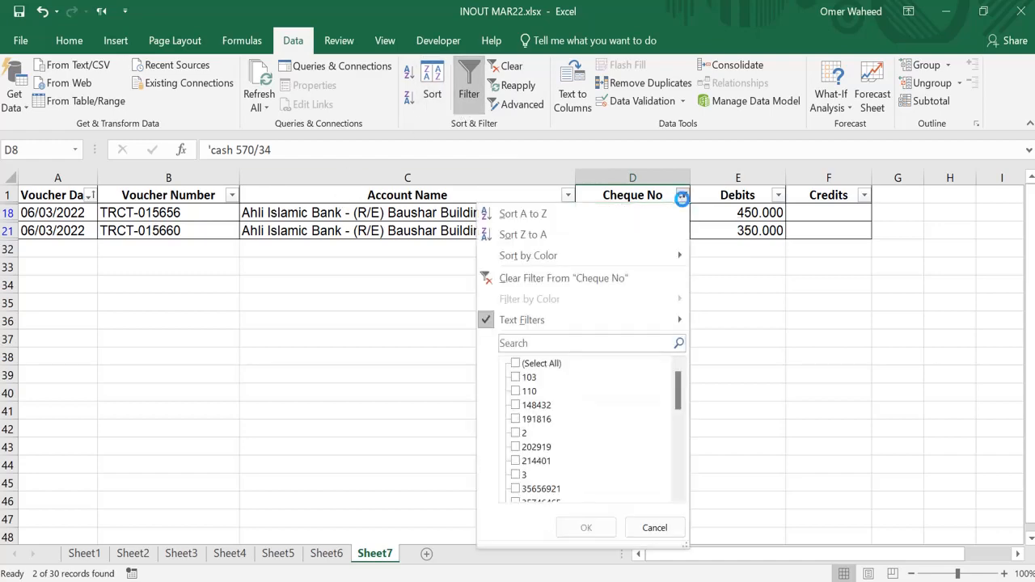
pyautogui.click(658, 279)
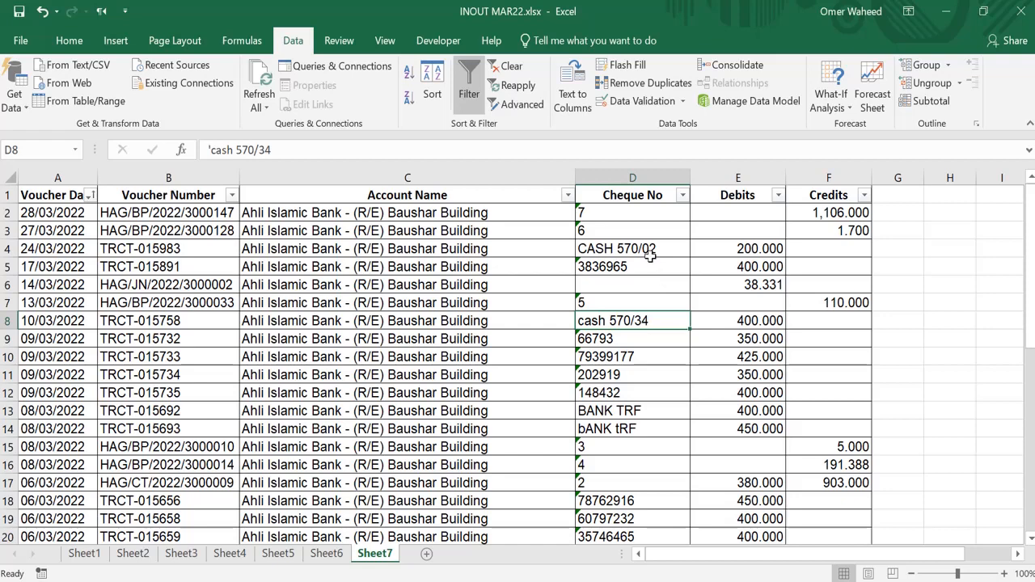
pyautogui.click(681, 197)
pyautogui.moveTo(671, 322)
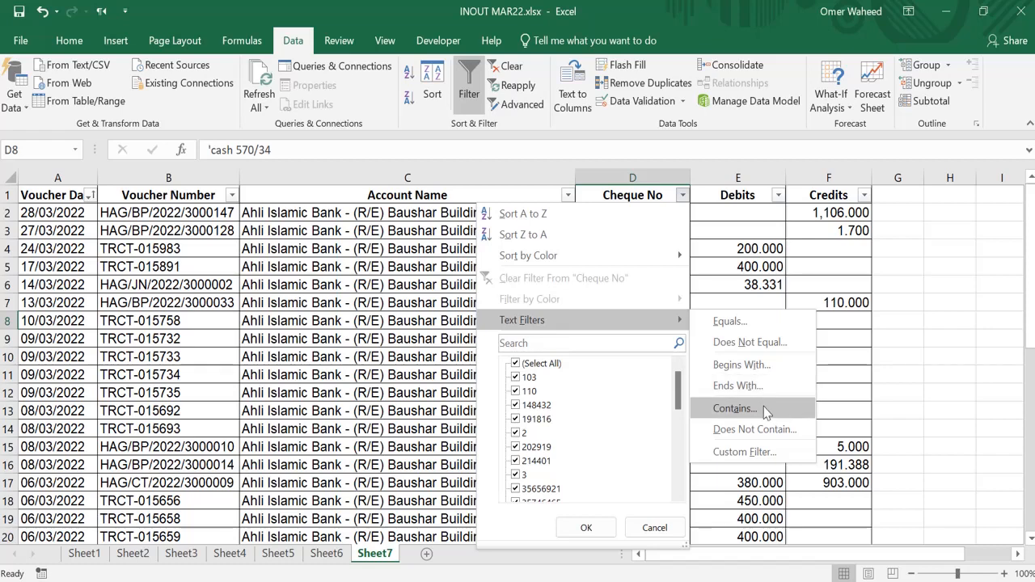
pyautogui.click(265, 332)
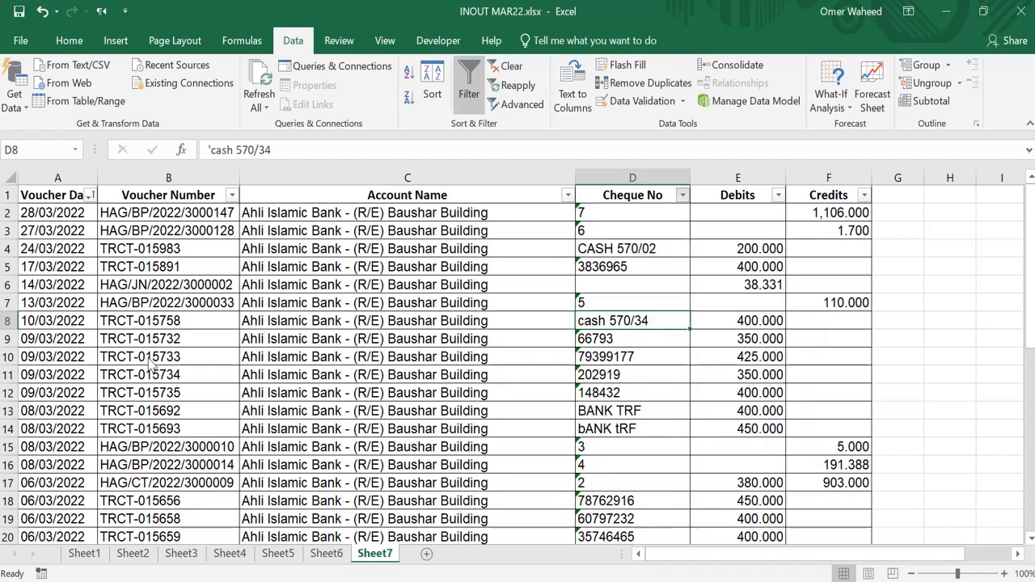
# - Filter the Voucher Number column with a text filter for entries that contain "hag", and clear that filter again
pyautogui.click(231, 197)
pyautogui.moveTo(214, 322)
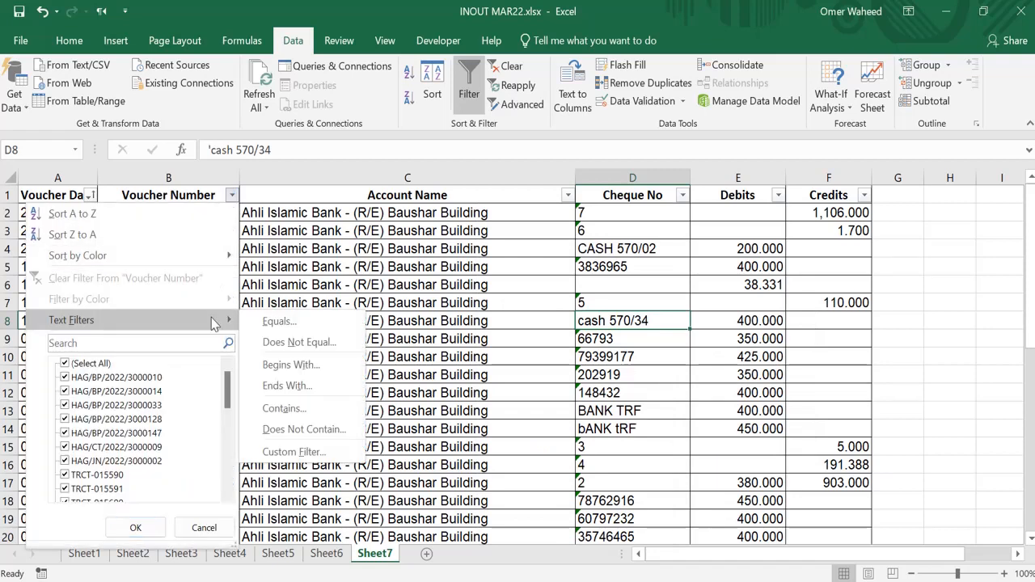
pyautogui.click(328, 411)
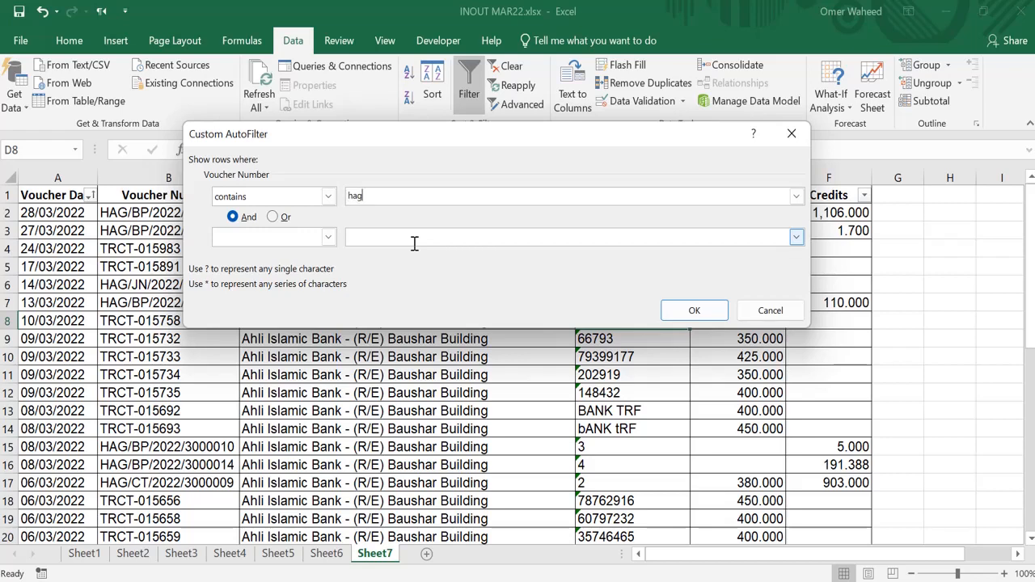
pyautogui.moveTo(445, 138); pyautogui.dragTo(520, 89)
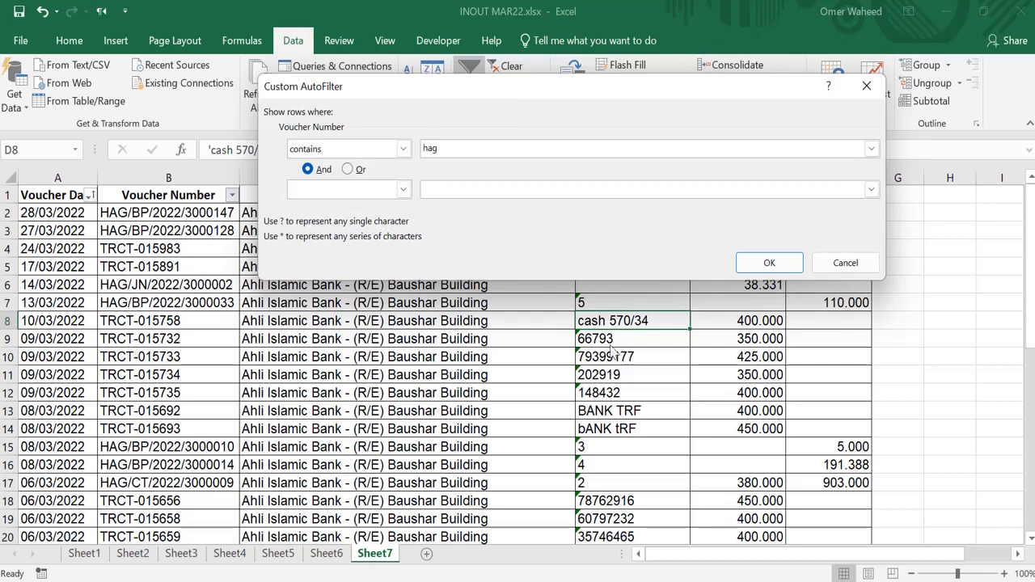
pyautogui.click(753, 269)
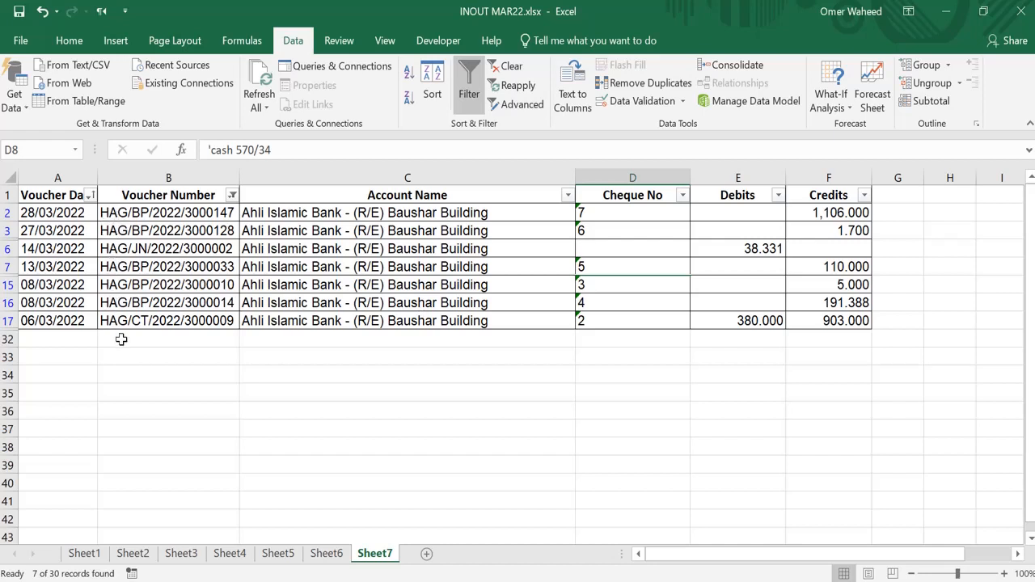
pyautogui.click(232, 199)
pyautogui.click(232, 195)
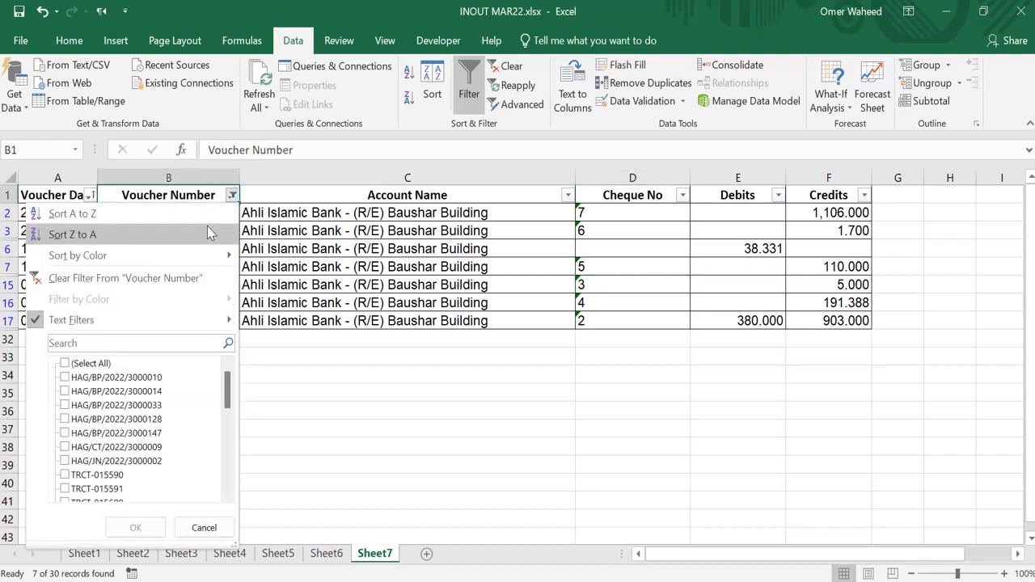
pyautogui.click(185, 279)
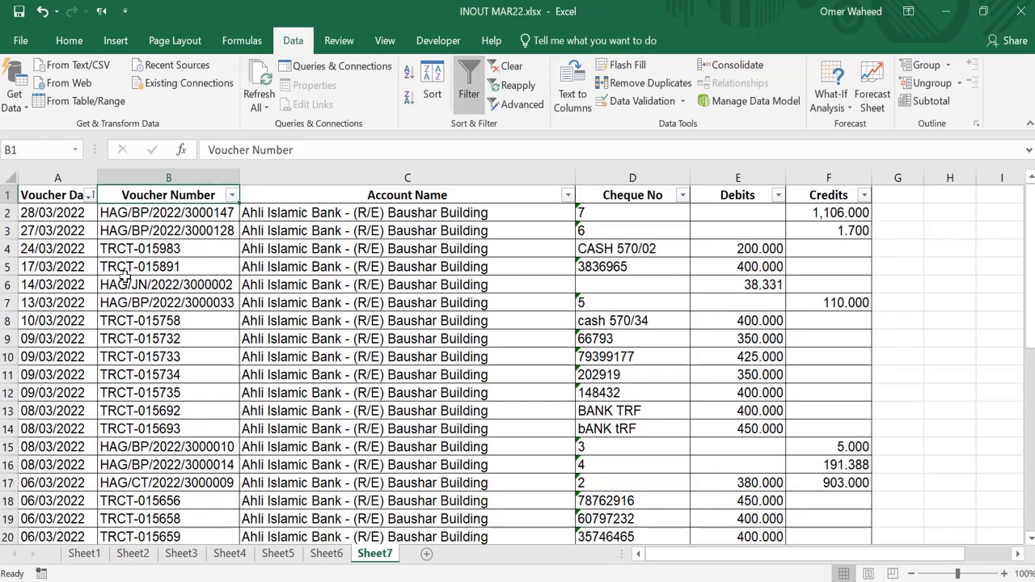
# - Filter the Voucher Number column to entries that do not contain "hag", and check the remaining voucher rows
pyautogui.scroll(-6, 142, 375)
pyautogui.scroll(6, 142, 376)
pyautogui.click(231, 195)
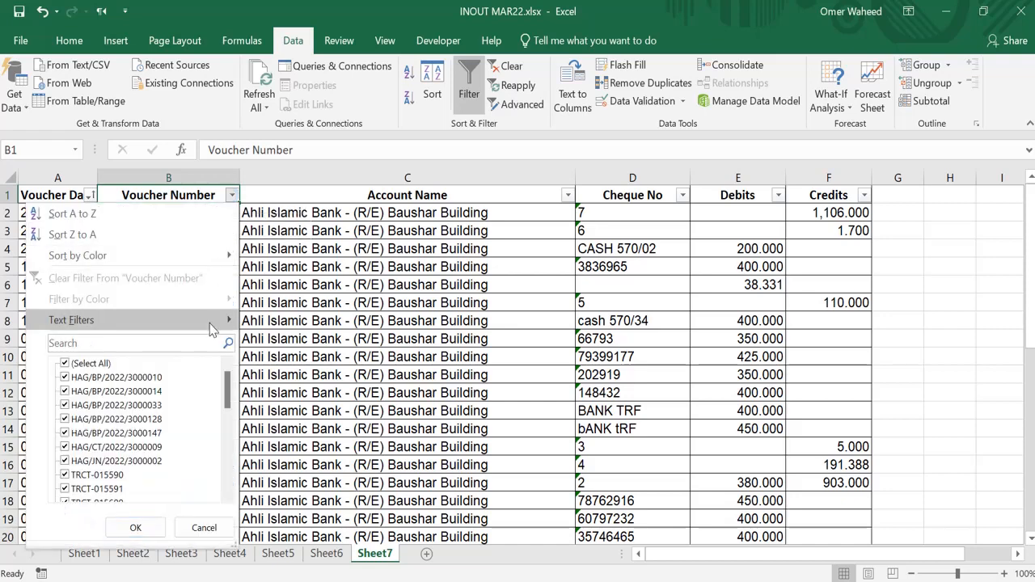
pyautogui.moveTo(214, 323)
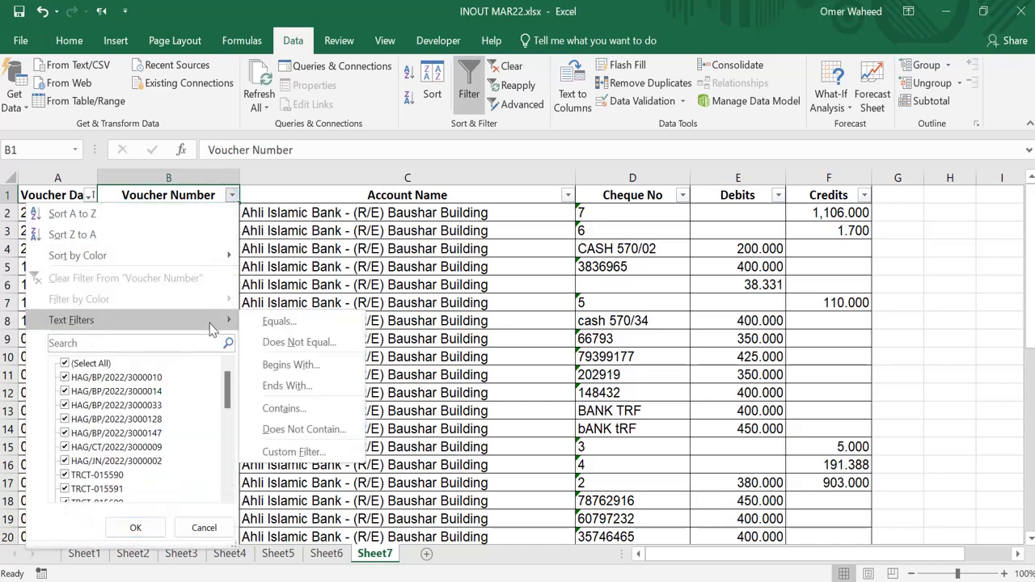
pyautogui.click(343, 432)
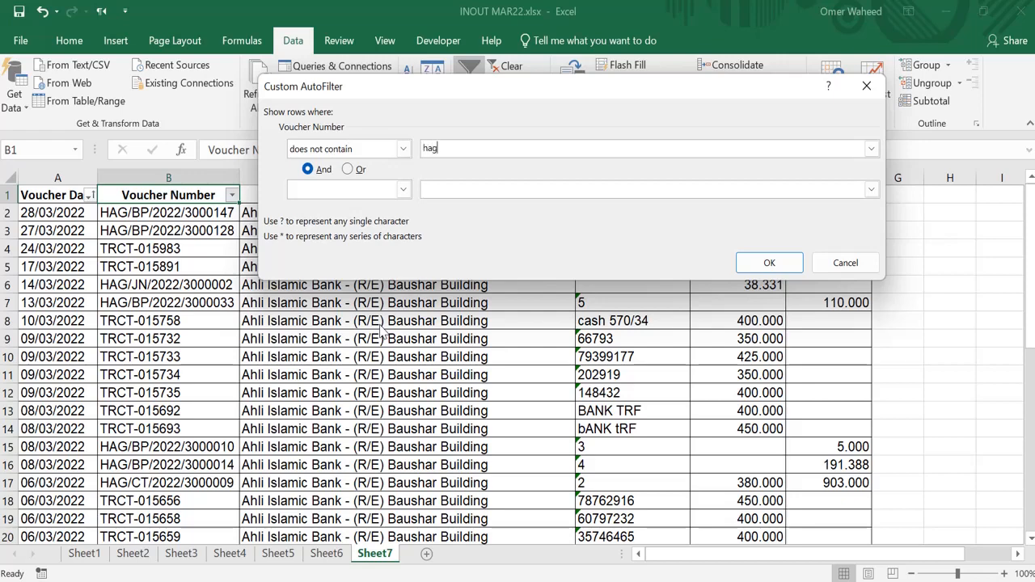
pyautogui.click(770, 264)
pyautogui.scroll(-3, 174, 217)
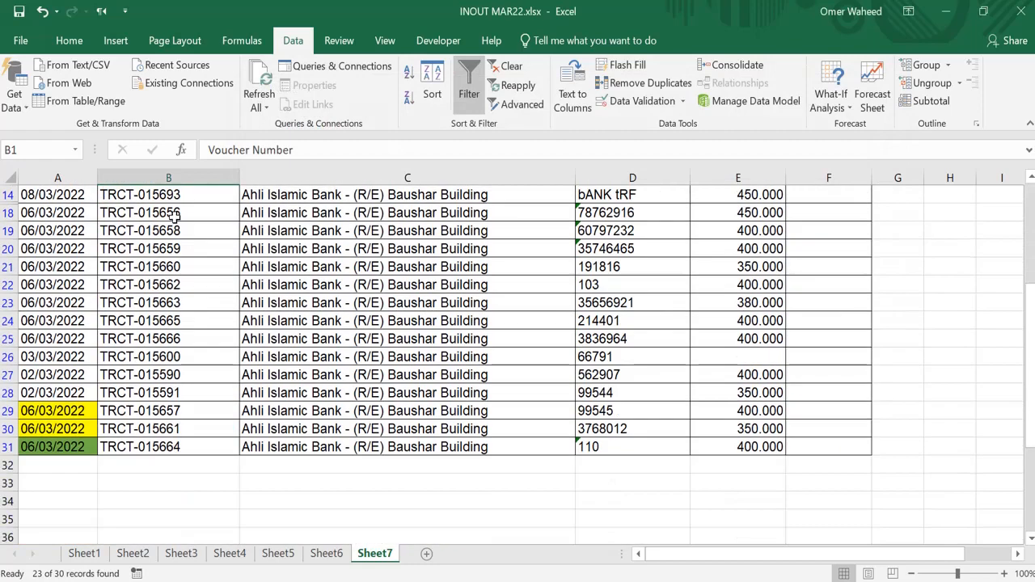
pyautogui.scroll(-1, 174, 217)
pyautogui.scroll(5, 168, 341)
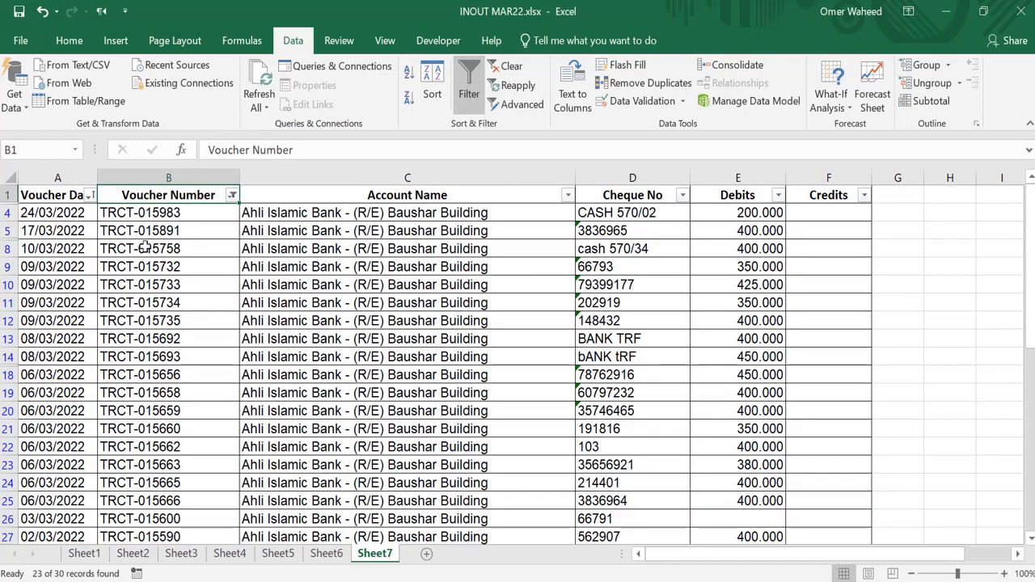
# - Clear the filter from the Voucher Number column
pyautogui.click(232, 196)
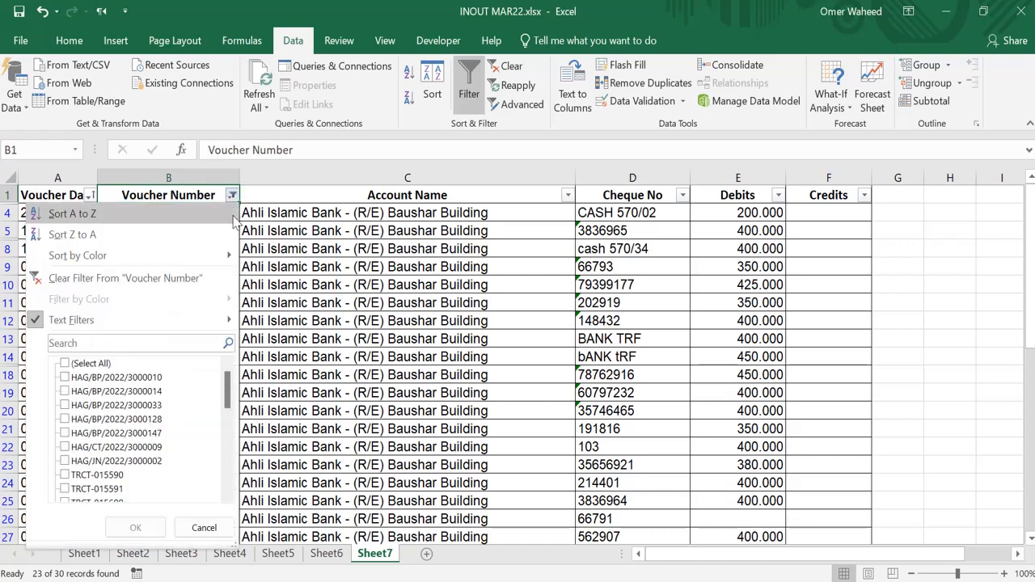
pyautogui.click(209, 284)
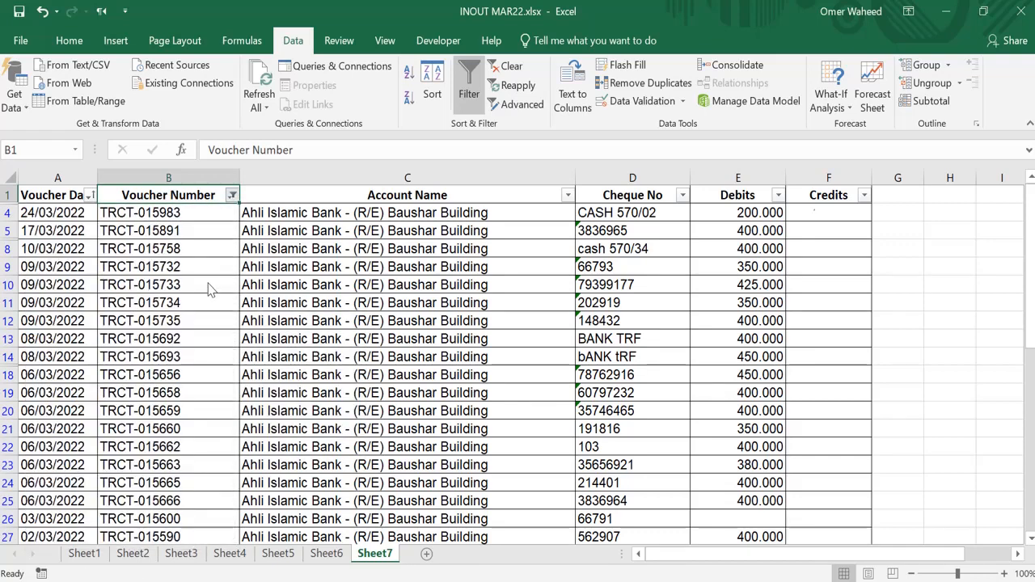
pyautogui.click(232, 196)
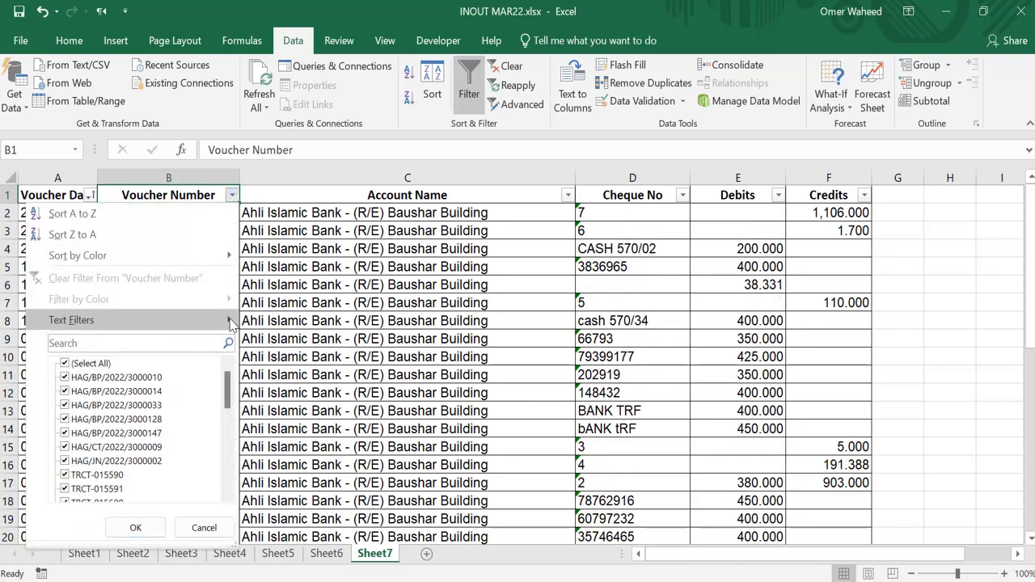
pyautogui.moveTo(231, 324)
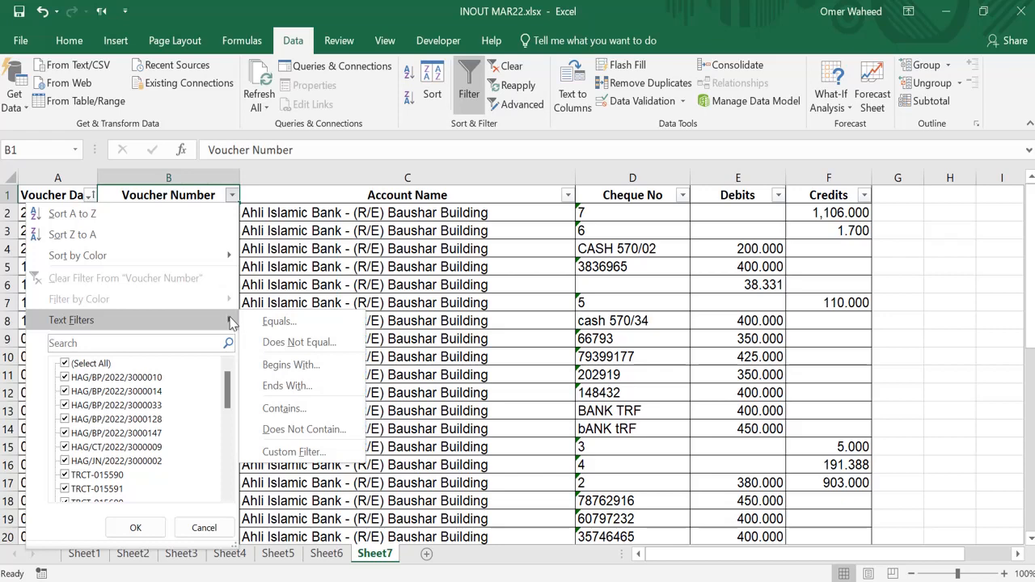
pyautogui.click(317, 453)
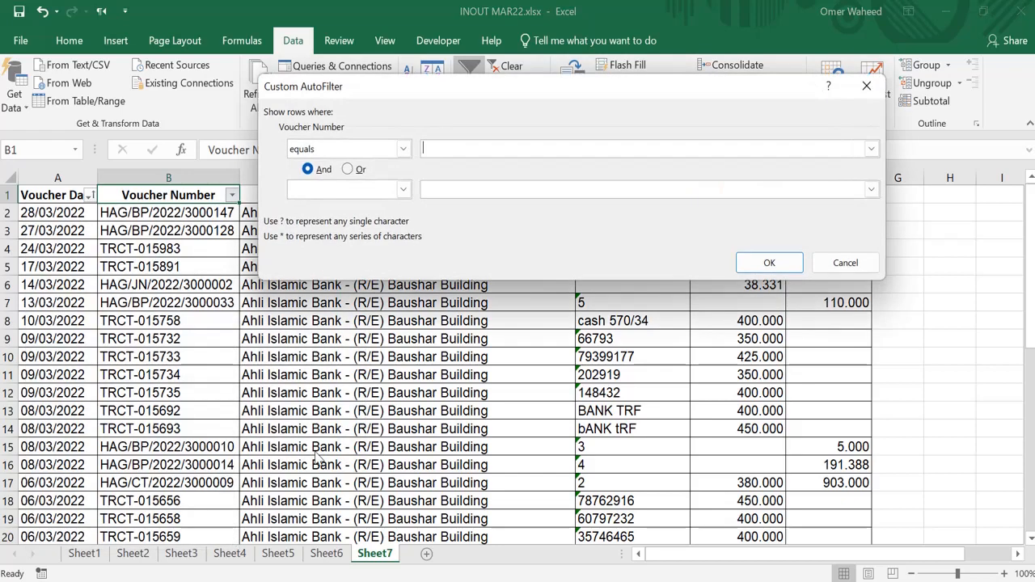
pyautogui.click(403, 151)
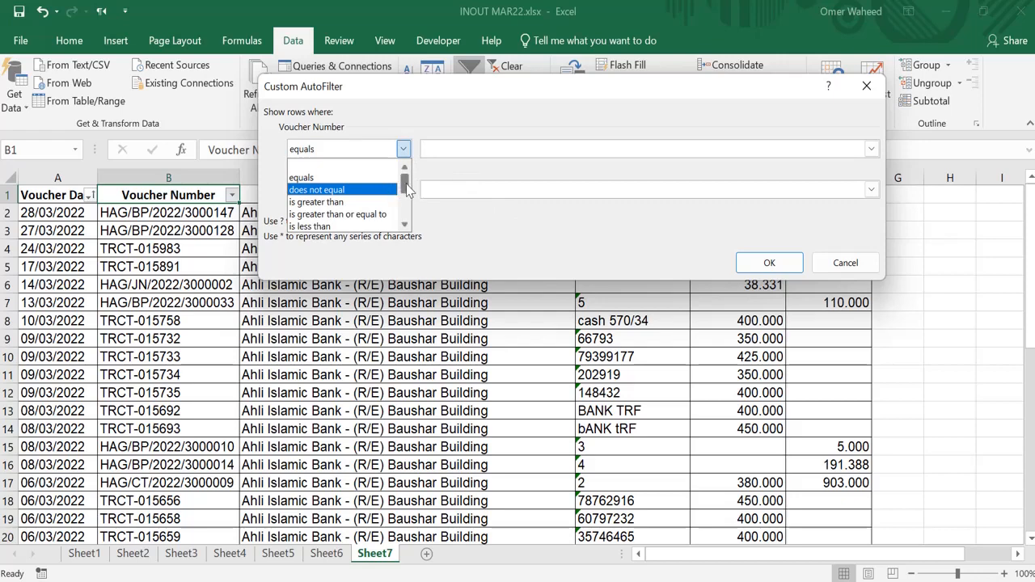
pyautogui.press('Escape')
pyautogui.press('Escape')
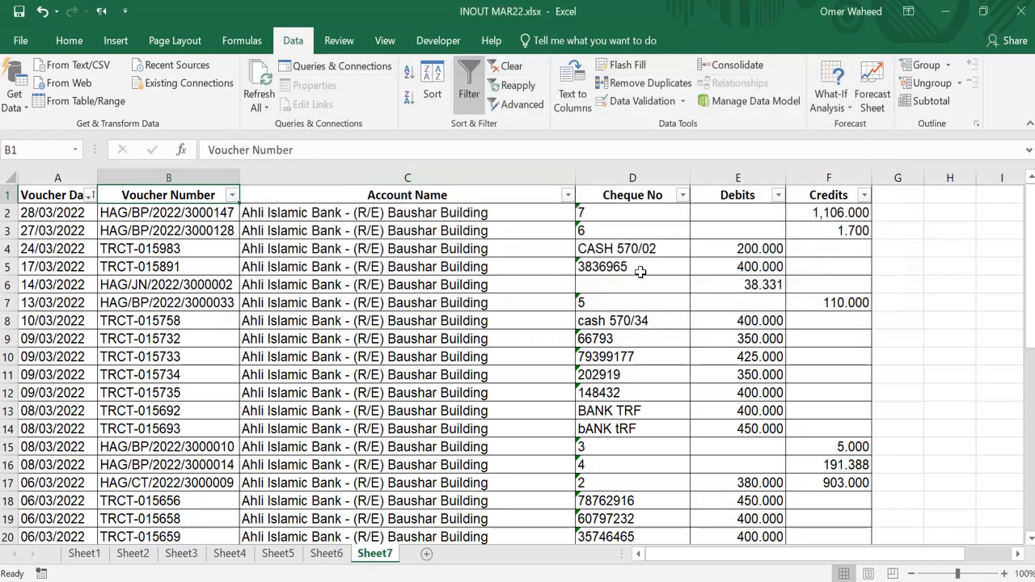
# - Filter the Debits column with a custom number filter for amounts greater than 200, and check the remaining rows
pyautogui.click(767, 195)
pyautogui.click(778, 195)
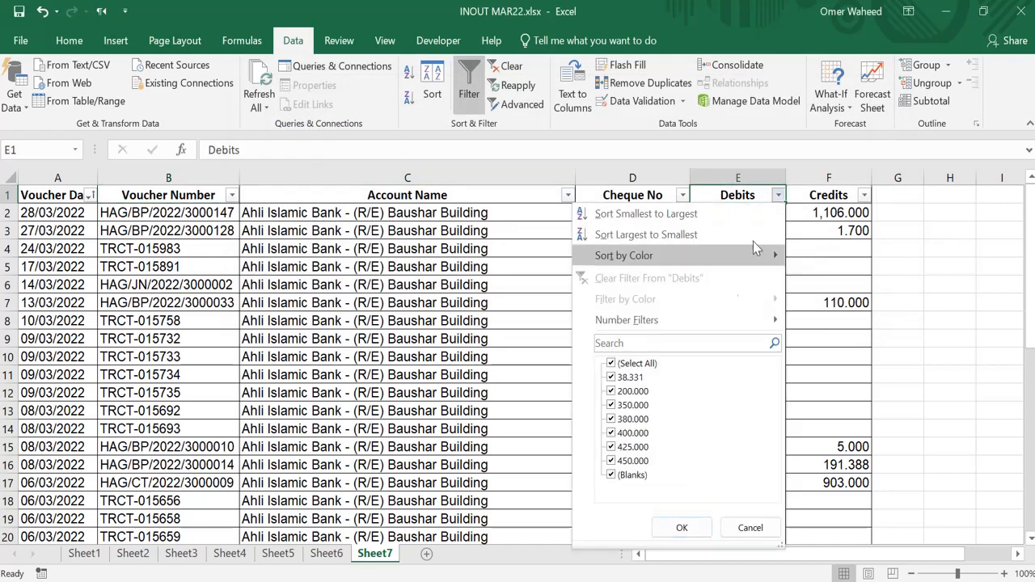
pyautogui.moveTo(727, 320)
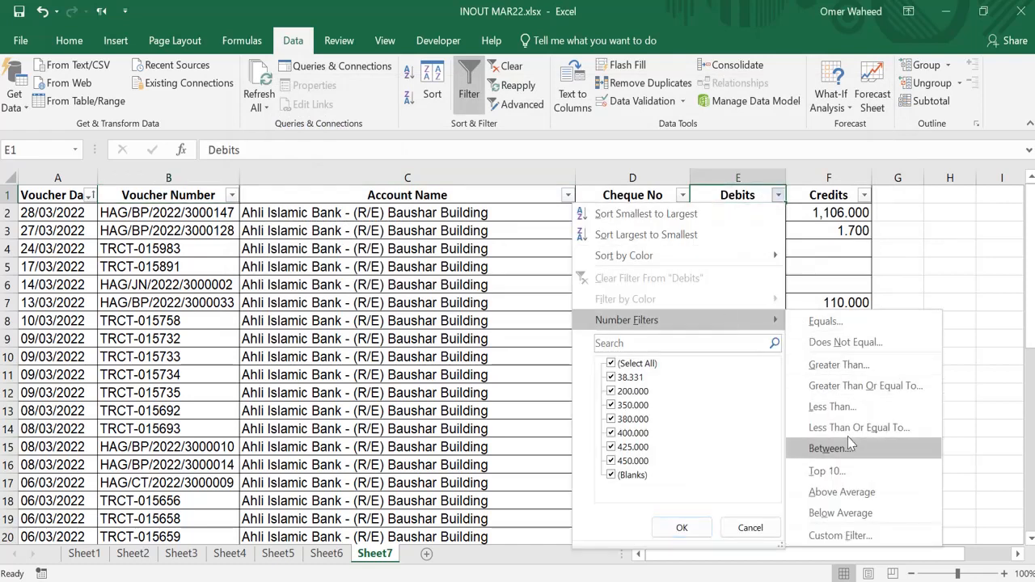
pyautogui.click(848, 536)
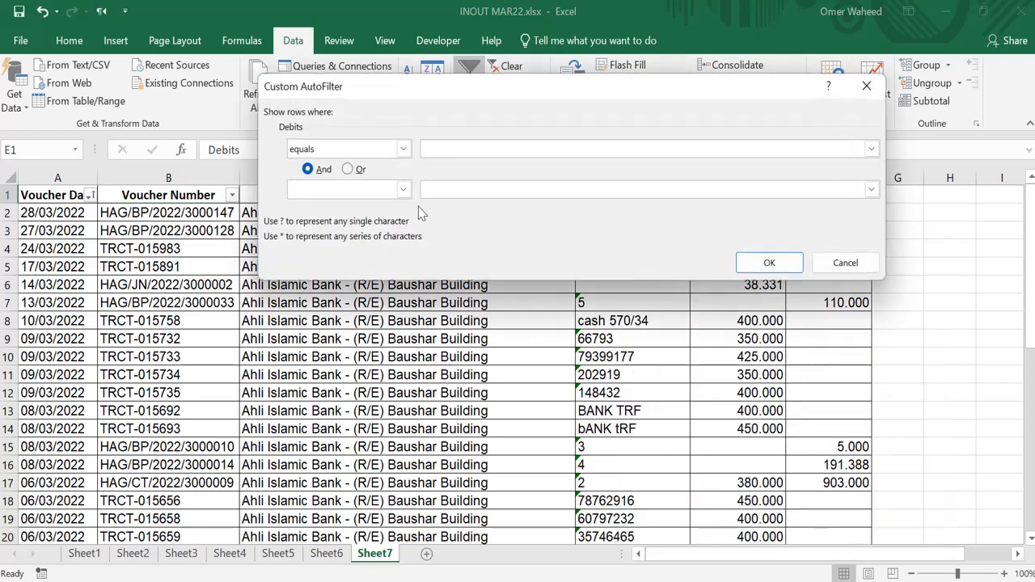
pyautogui.click(403, 149)
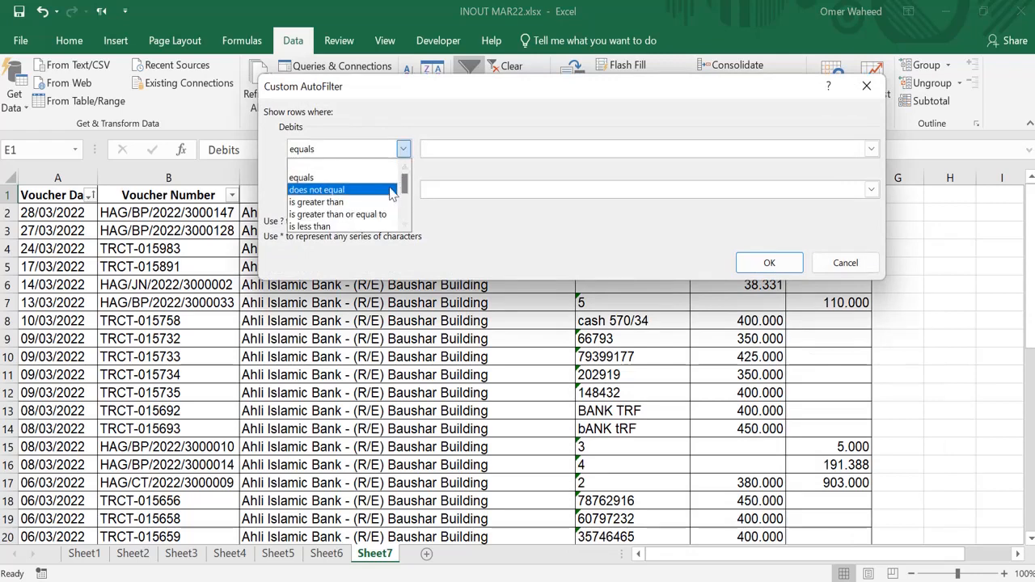
pyautogui.click(362, 202)
pyautogui.moveTo(492, 87); pyautogui.dragTo(289, 121)
pyautogui.click(314, 181)
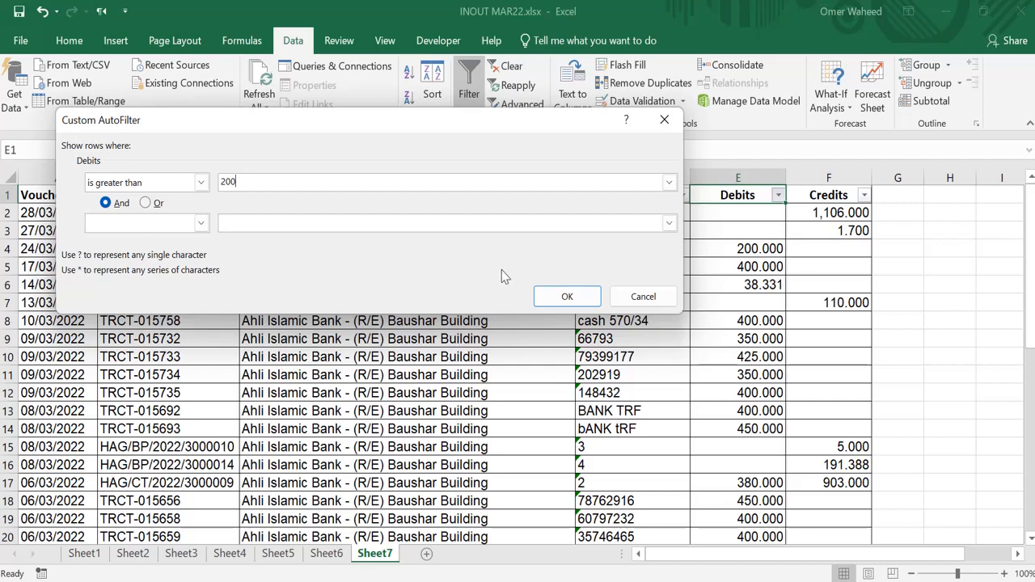
pyautogui.click(554, 299)
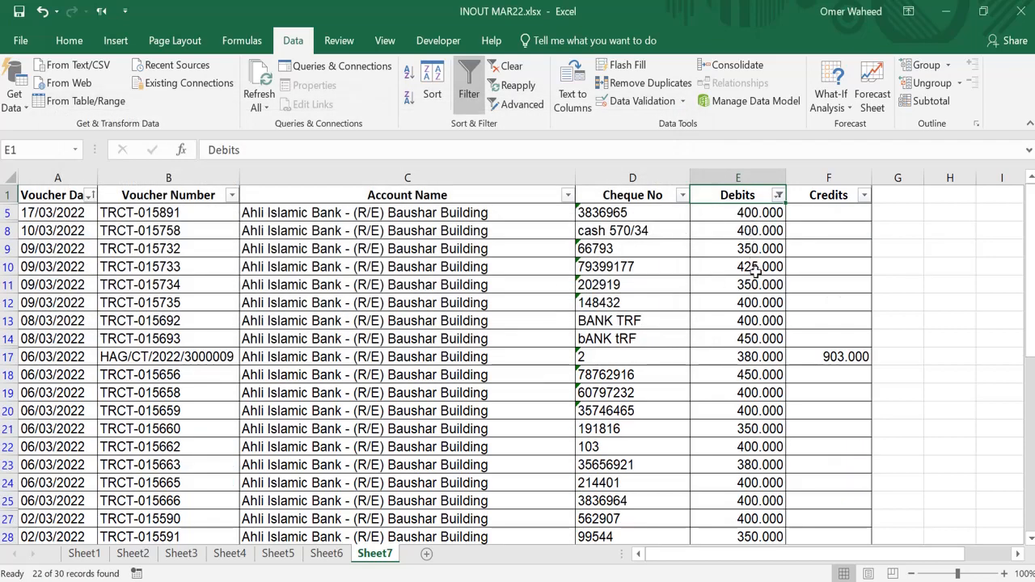
pyautogui.scroll(-2, 755, 416)
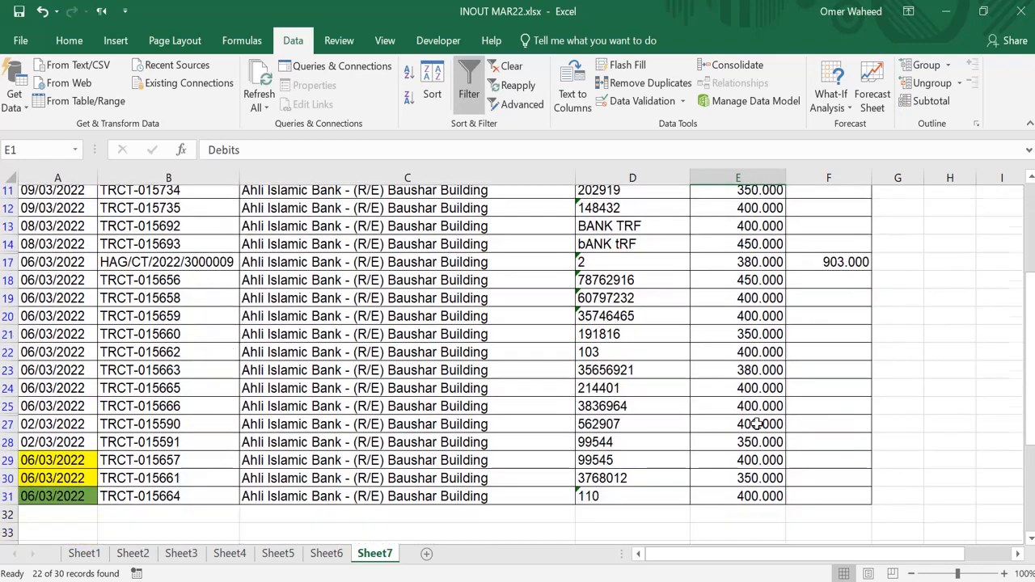
pyautogui.scroll(-2, 755, 424)
pyautogui.scroll(4, 756, 432)
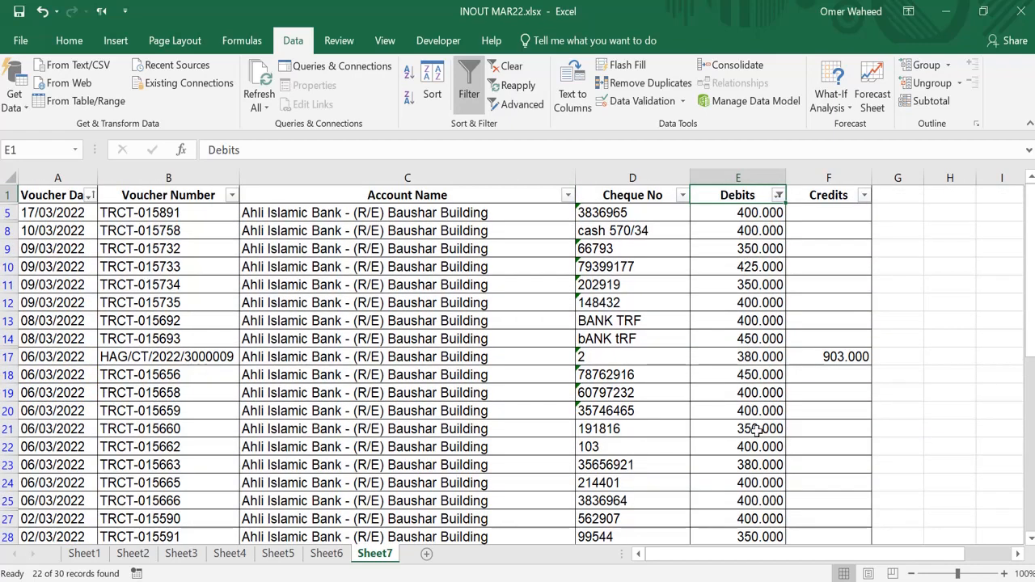
pyautogui.click(778, 195)
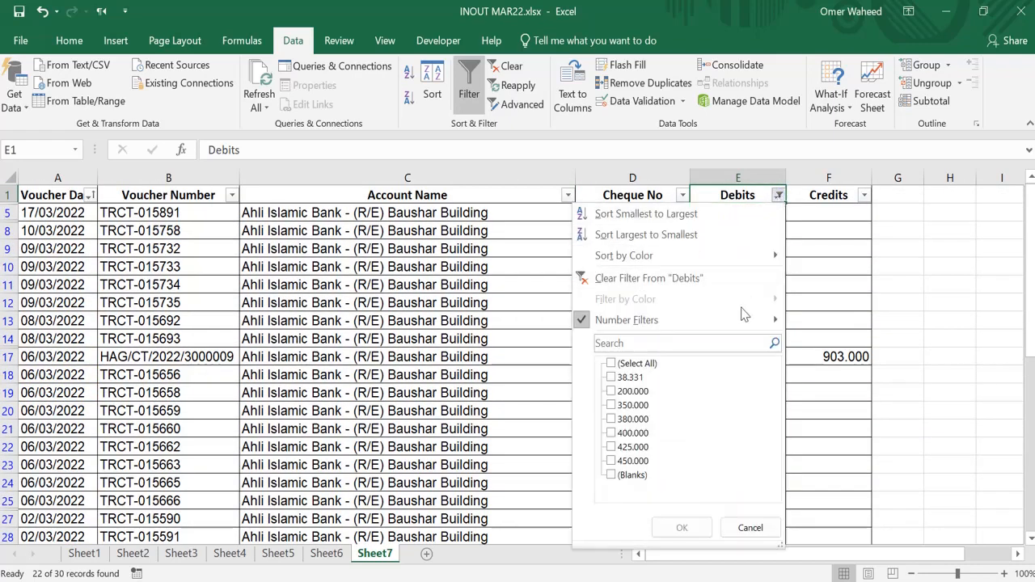
pyautogui.moveTo(744, 316)
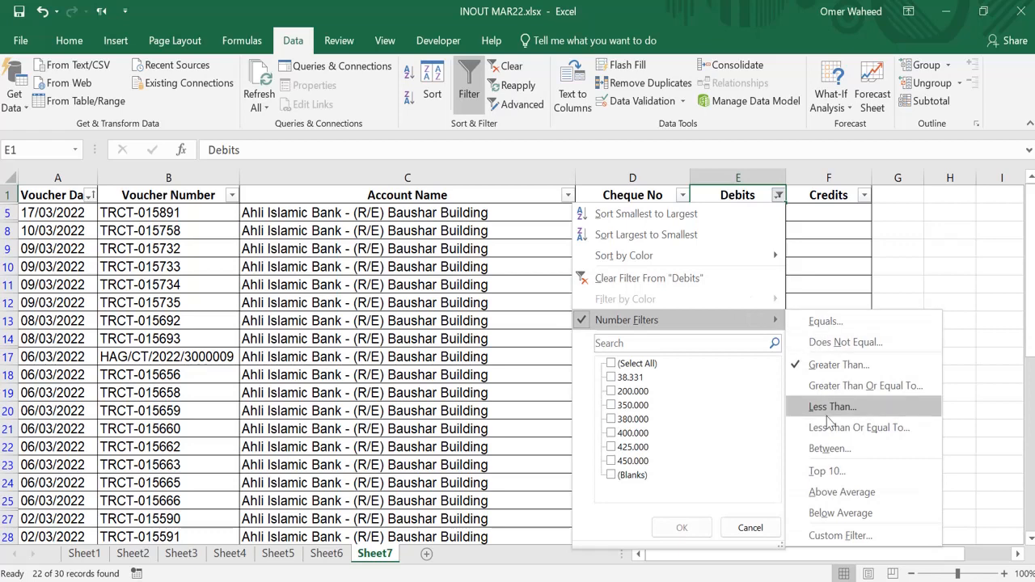
pyautogui.click(840, 536)
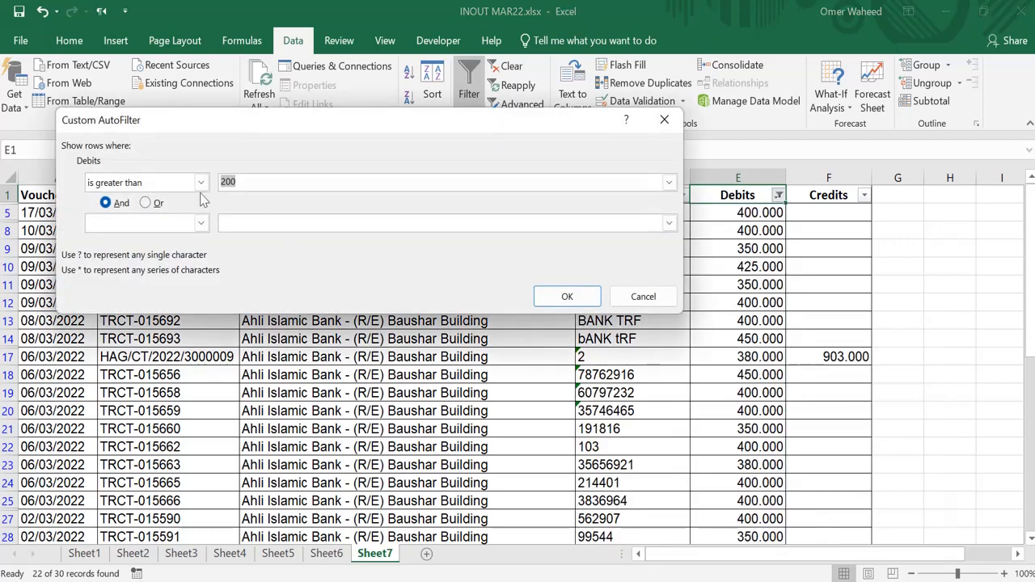
pyautogui.click(201, 181)
pyautogui.moveTo(203, 210); pyautogui.dragTo(203, 256)
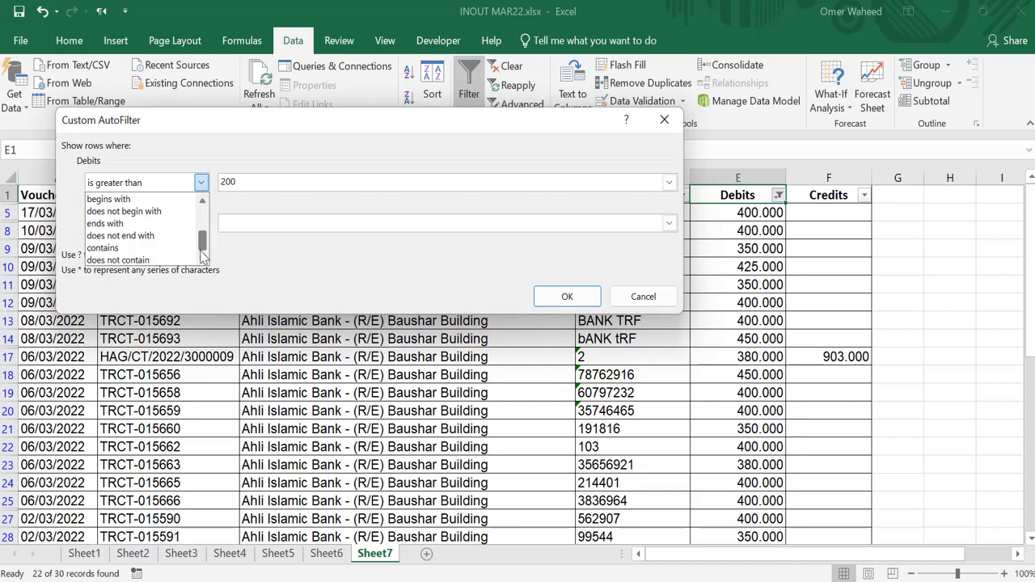
pyautogui.click(634, 298)
pyautogui.click(635, 298)
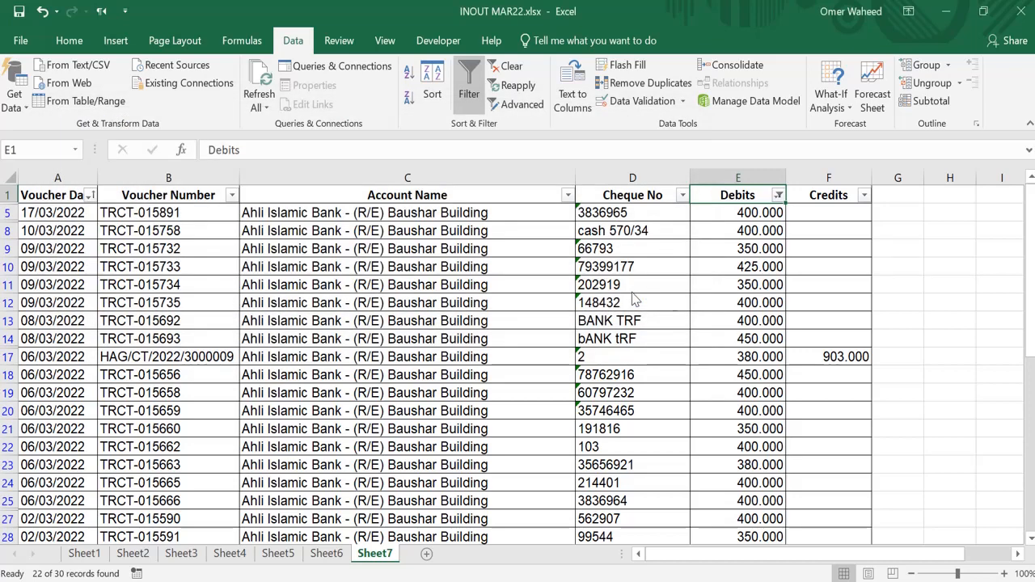
# - Clear the filter from the Debits column and turn off filtering for the voucher list
pyautogui.click(778, 195)
pyautogui.click(681, 279)
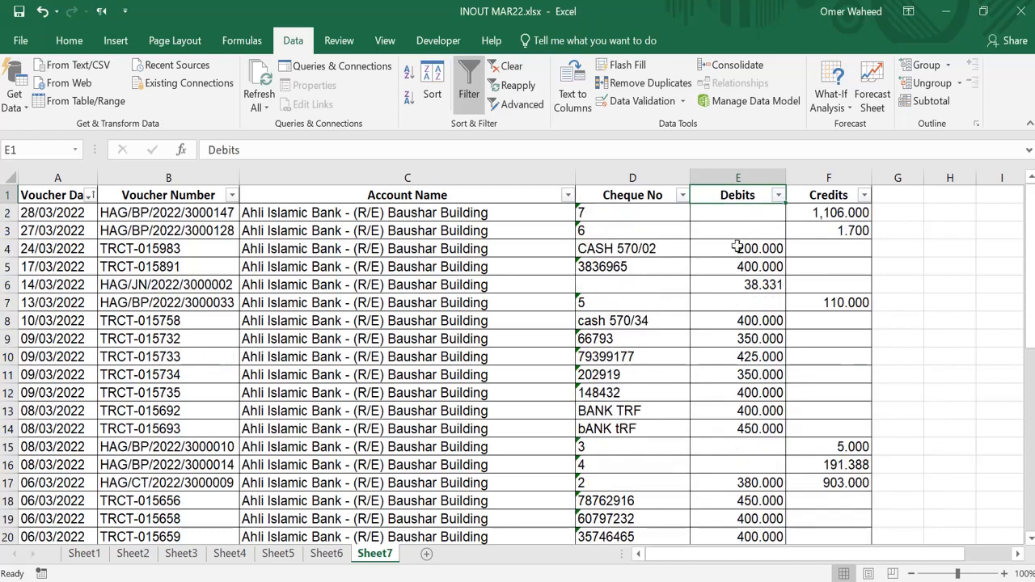
pyautogui.click(778, 197)
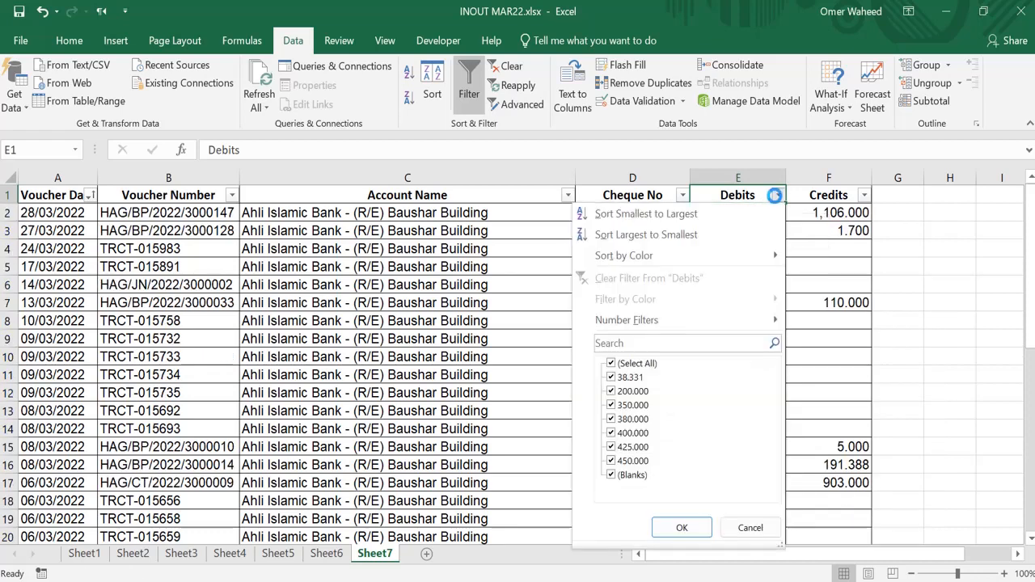
pyautogui.click(775, 197)
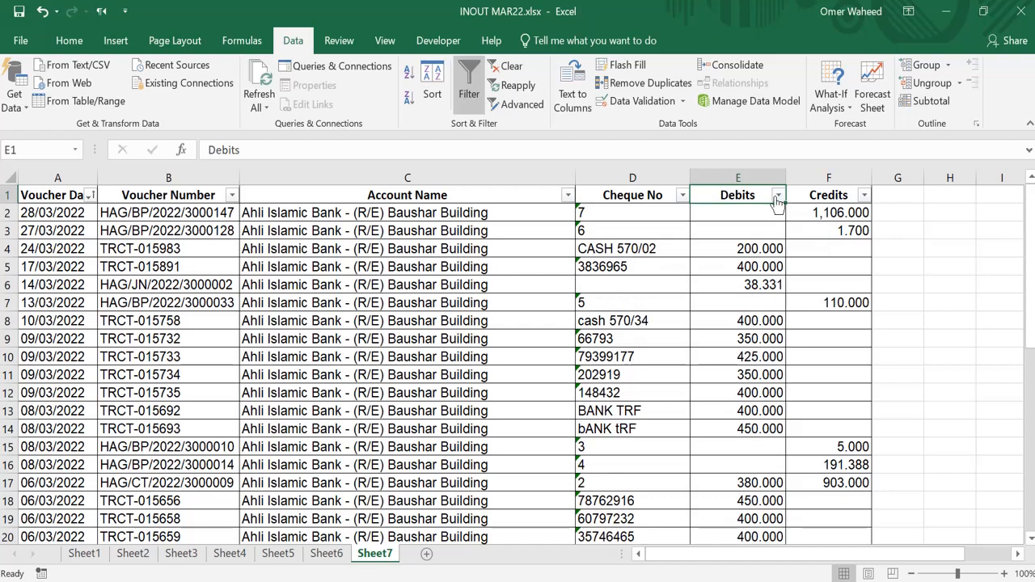
pyautogui.click(470, 103)
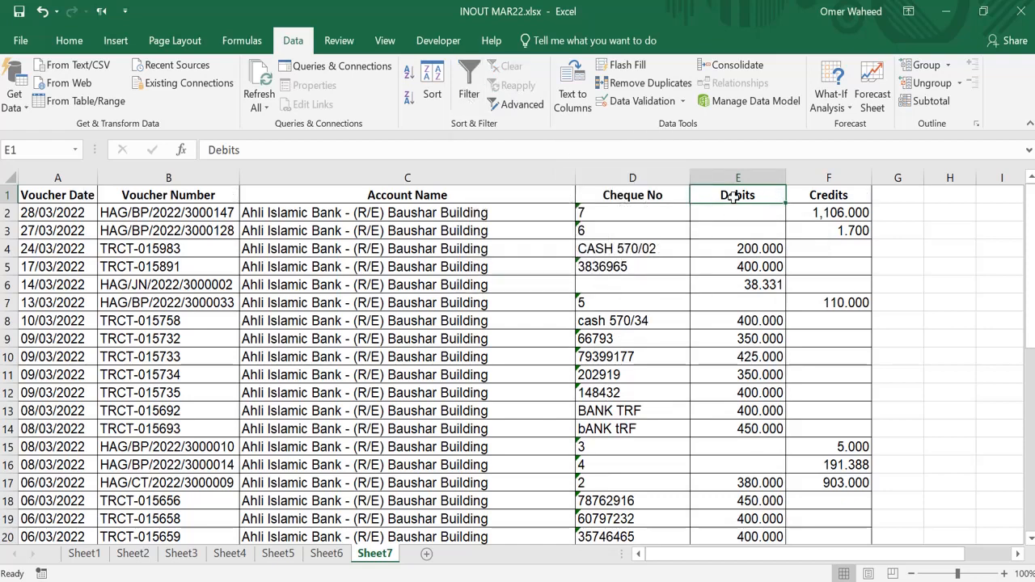
# - Highlight duplicate values in the Debits column, from the header down to row 31, with a Light Red Fill using conditional formatting
pyautogui.click(68, 41)
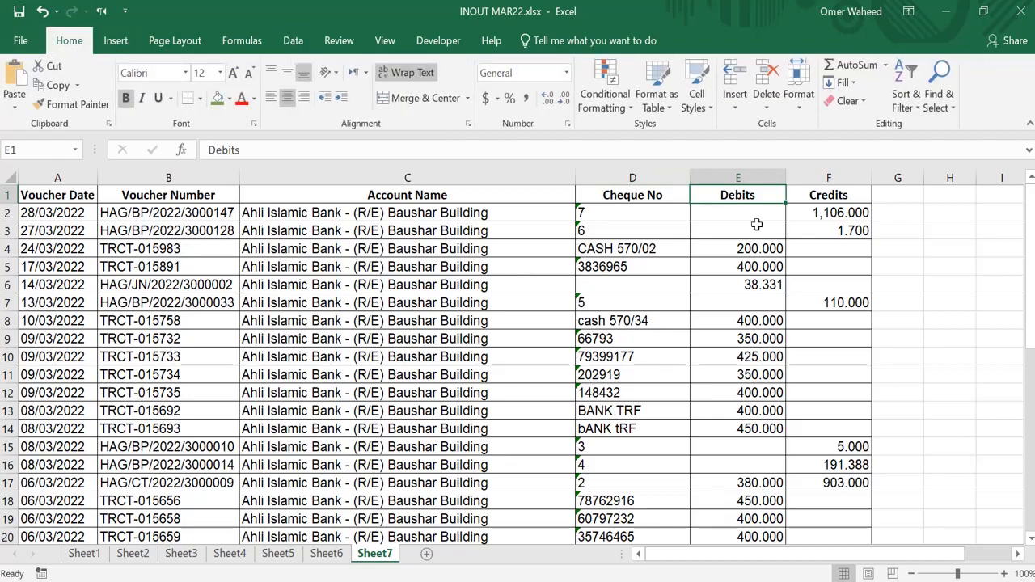
pyautogui.moveTo(754, 198); pyautogui.dragTo(754, 505)
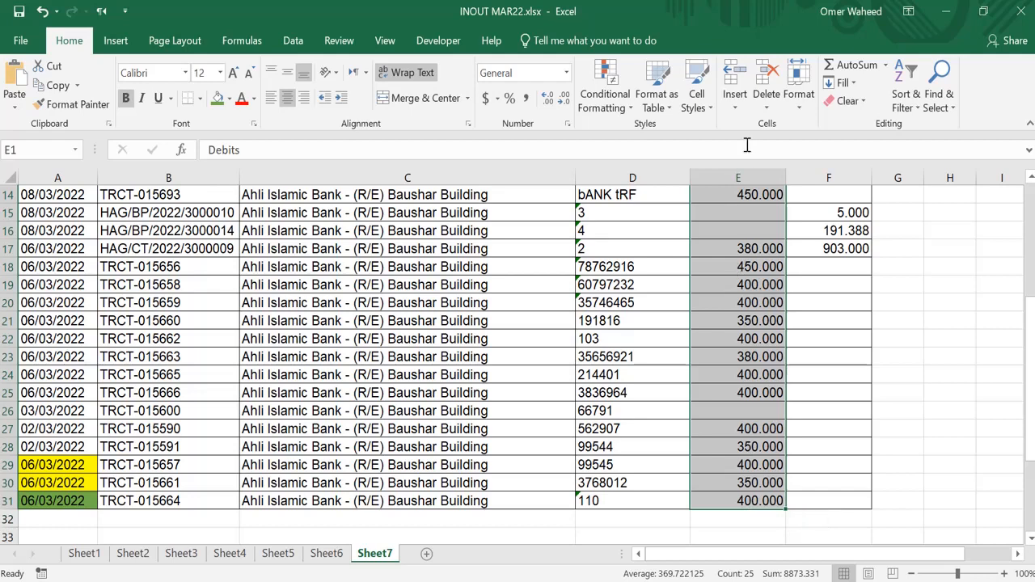
pyautogui.click(612, 114)
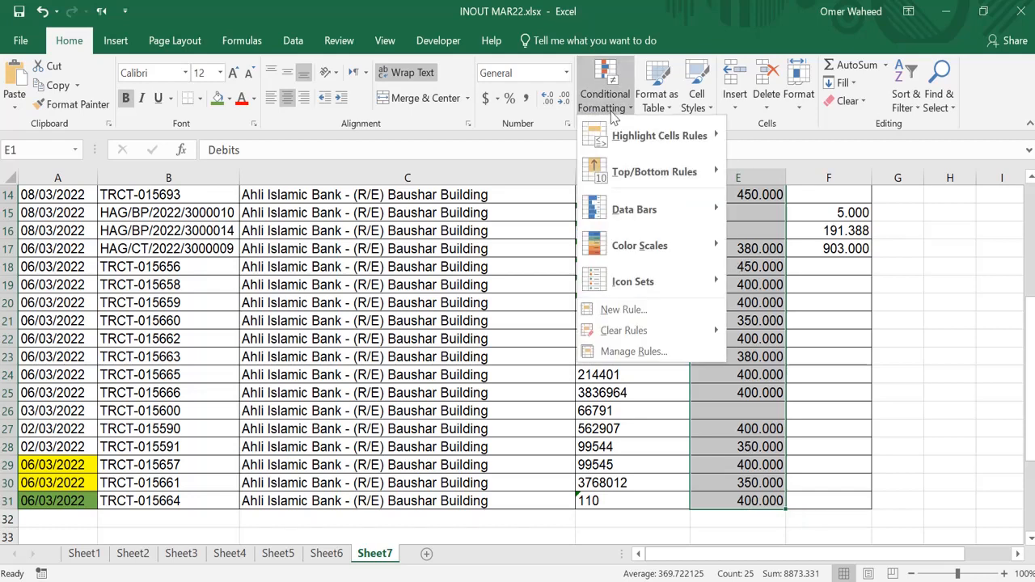
pyautogui.moveTo(692, 136)
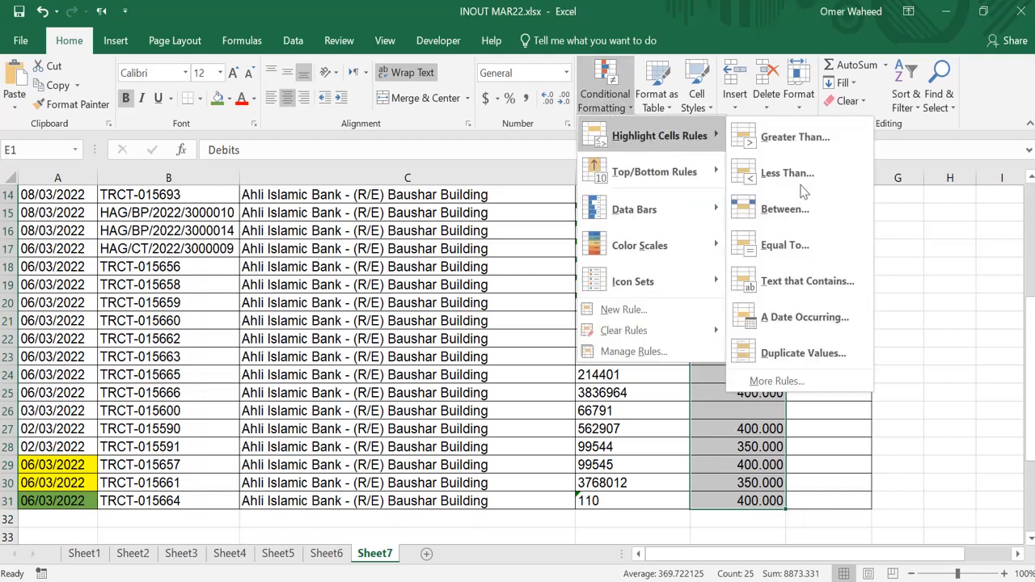
pyautogui.click(817, 350)
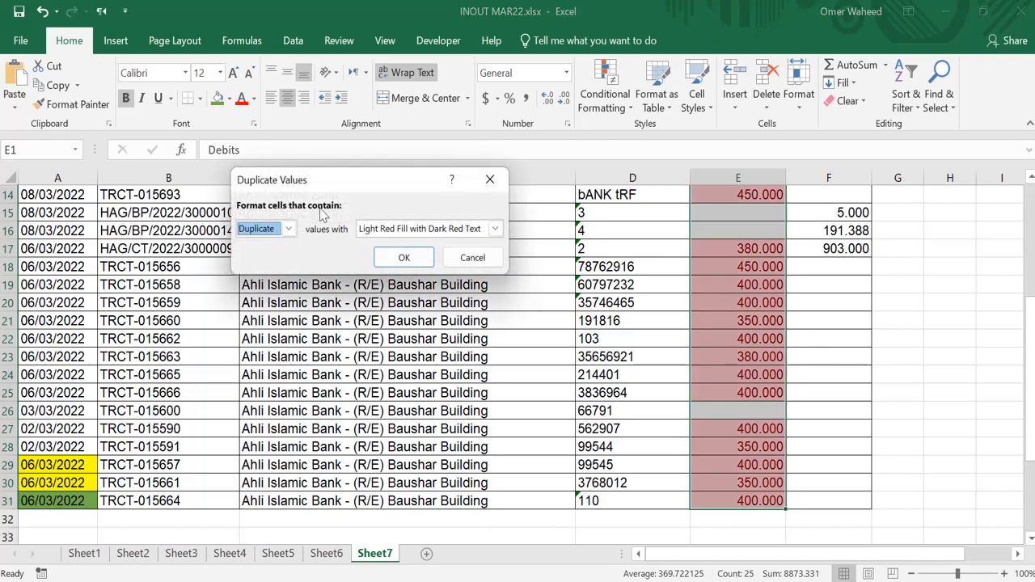
pyautogui.click(495, 229)
pyautogui.click(394, 267)
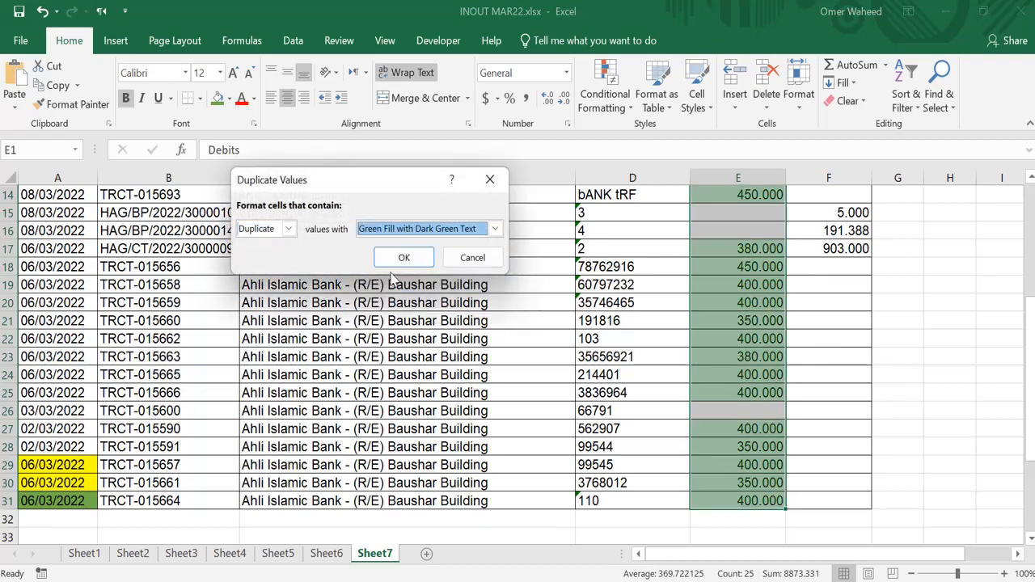
pyautogui.click(495, 229)
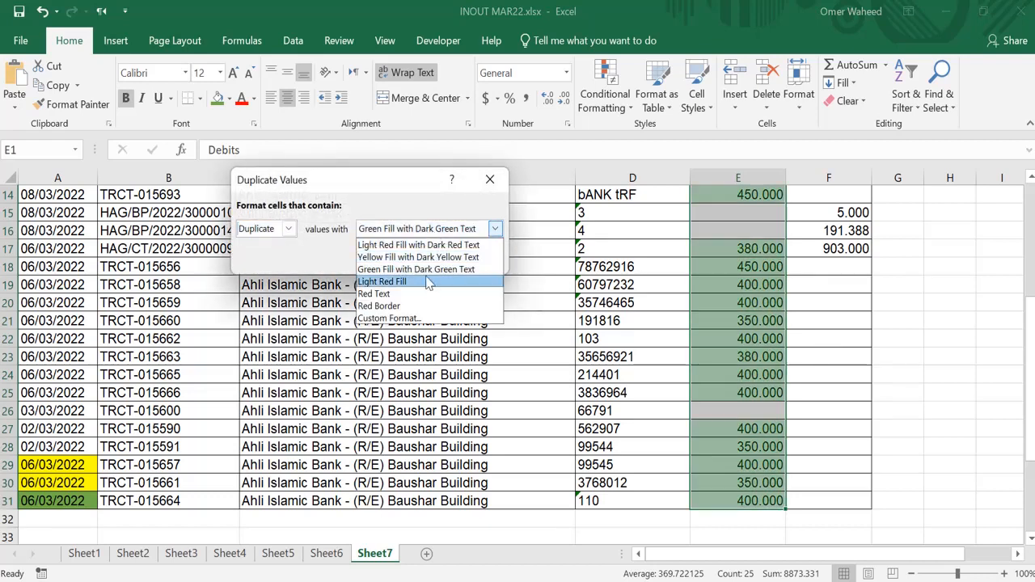
pyautogui.click(429, 279)
pyautogui.click(405, 257)
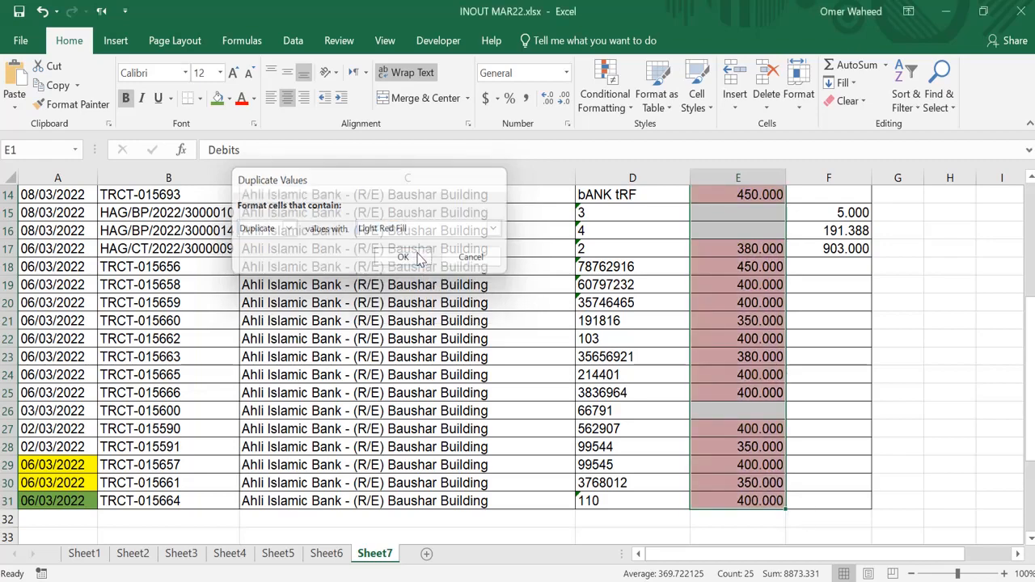
pyautogui.scroll(4, 797, 388)
pyautogui.click(797, 388)
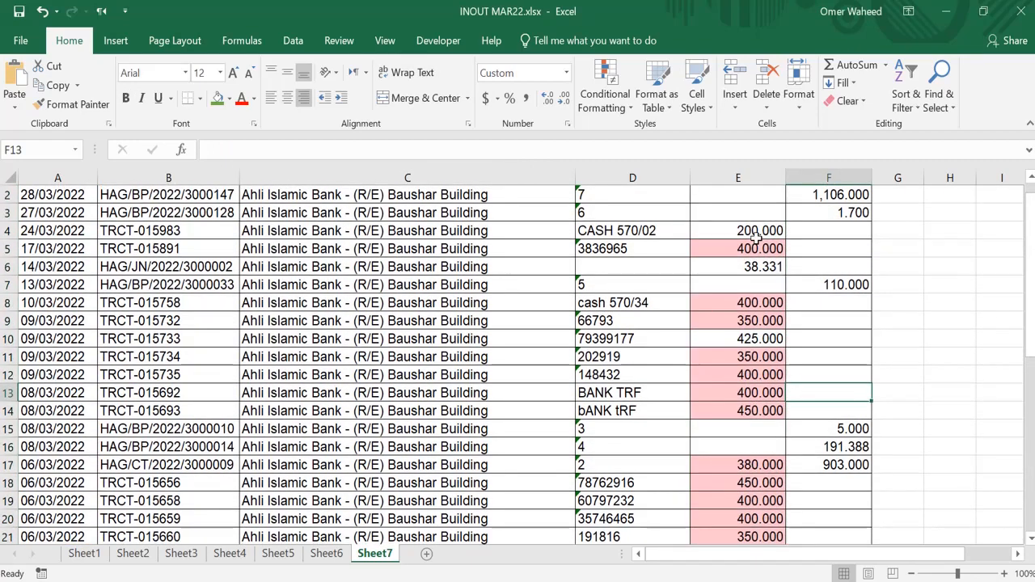
pyautogui.scroll(1, 755, 411)
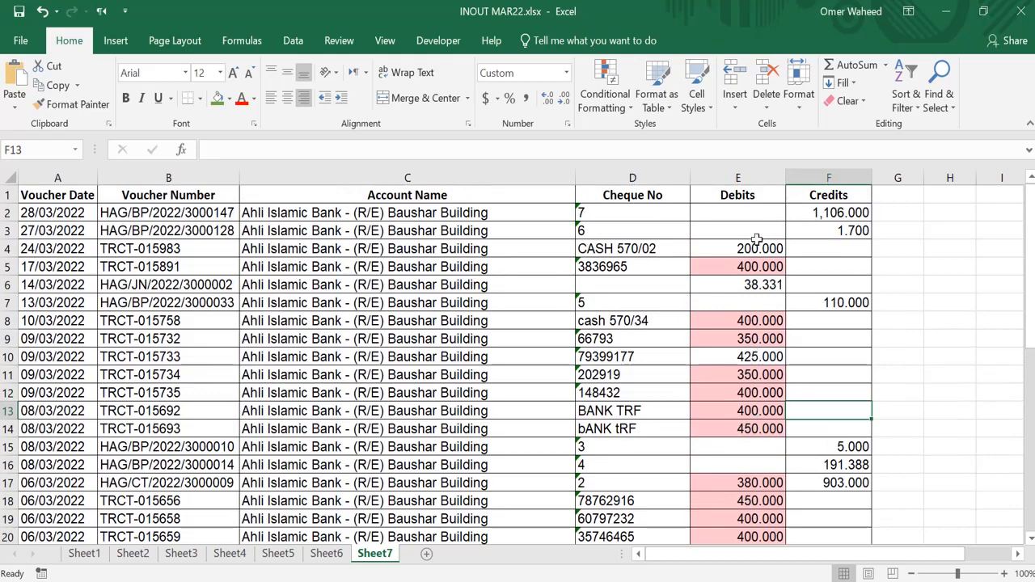
pyautogui.click(745, 197)
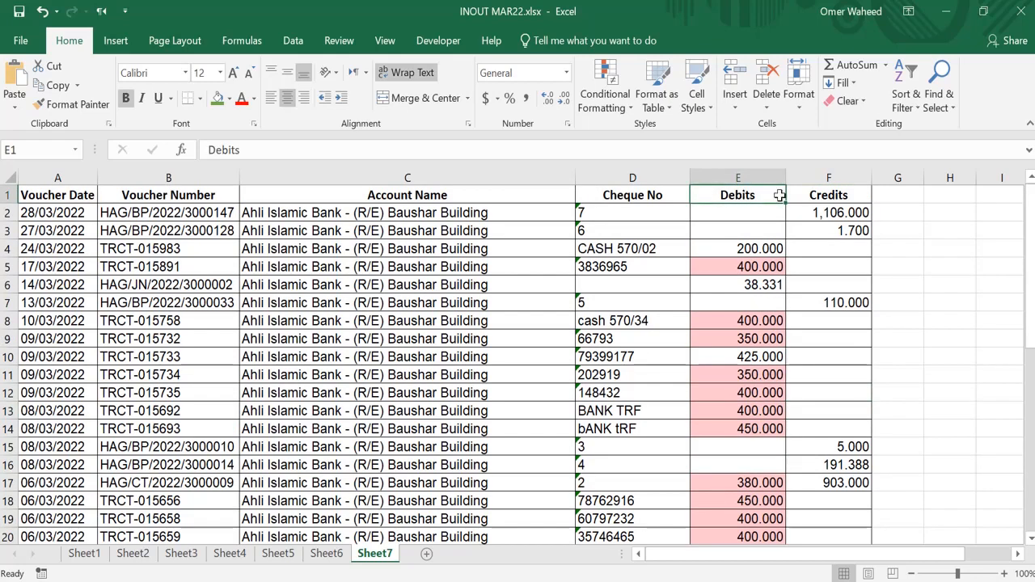
# - Turn on filtering for the voucher list's header row, from Voucher Date to Credits
pyautogui.moveTo(811, 195)
pyautogui.mouseDown()
pyautogui.moveTo(93, 194)
pyautogui.moveTo(799, 198)
pyautogui.mouseUp()
pyautogui.click(117, 196)
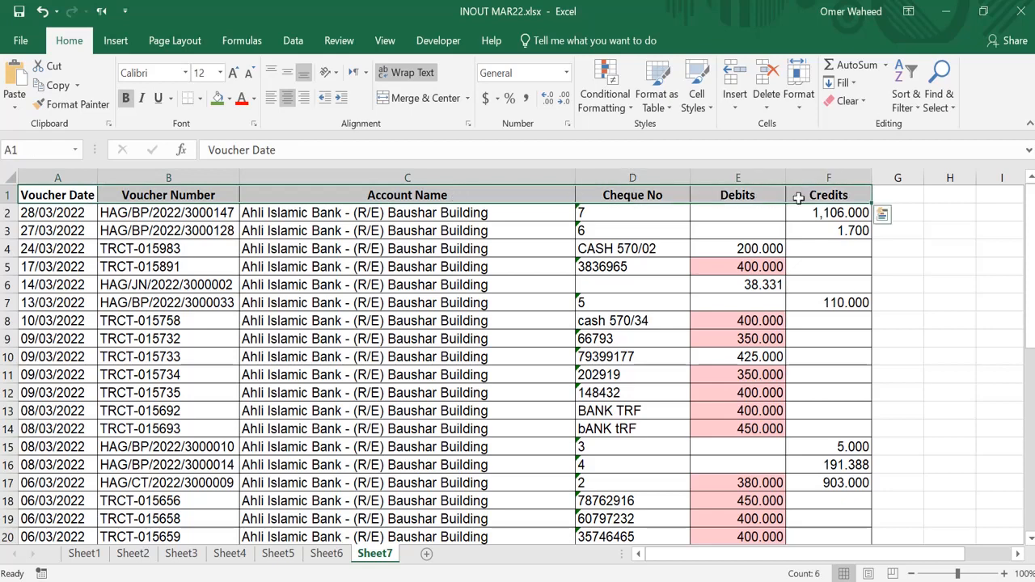
pyautogui.click(293, 40)
pyautogui.click(469, 89)
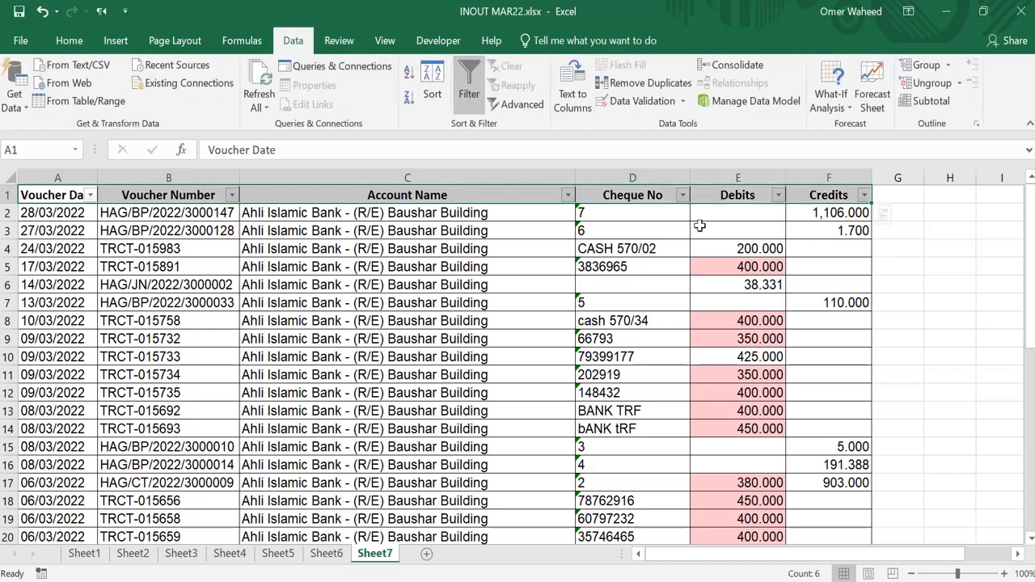
# - Filter the Debits column to show only 400.000 and check the total of the remaining amounts
pyautogui.click(699, 226)
pyautogui.click(779, 195)
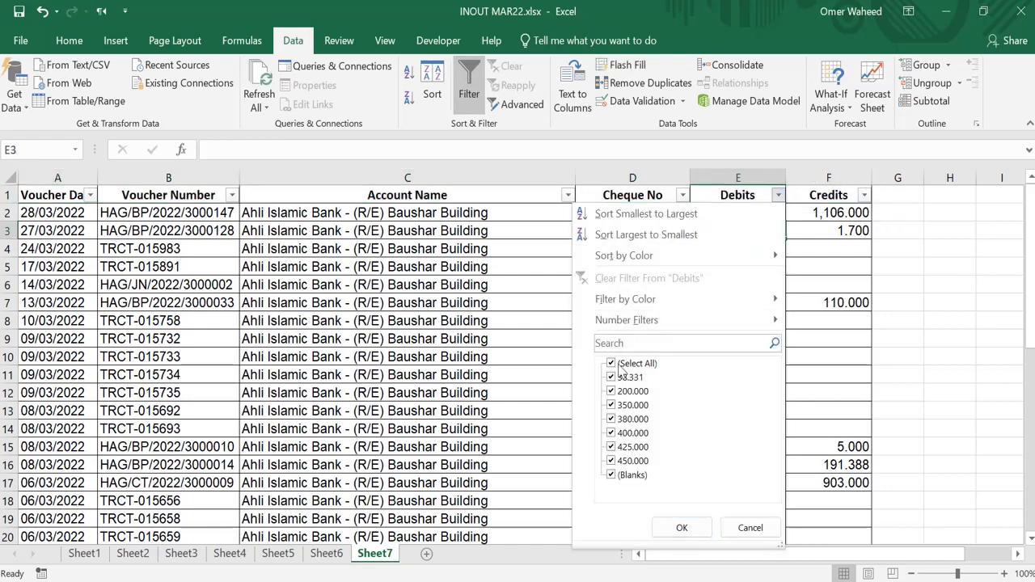
pyautogui.click(788, 256)
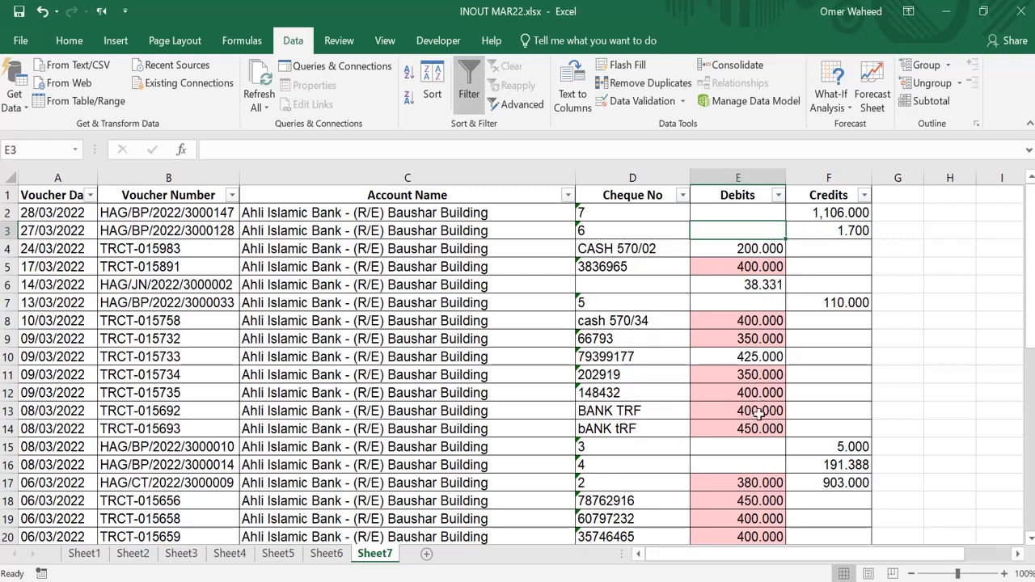
pyautogui.click(779, 195)
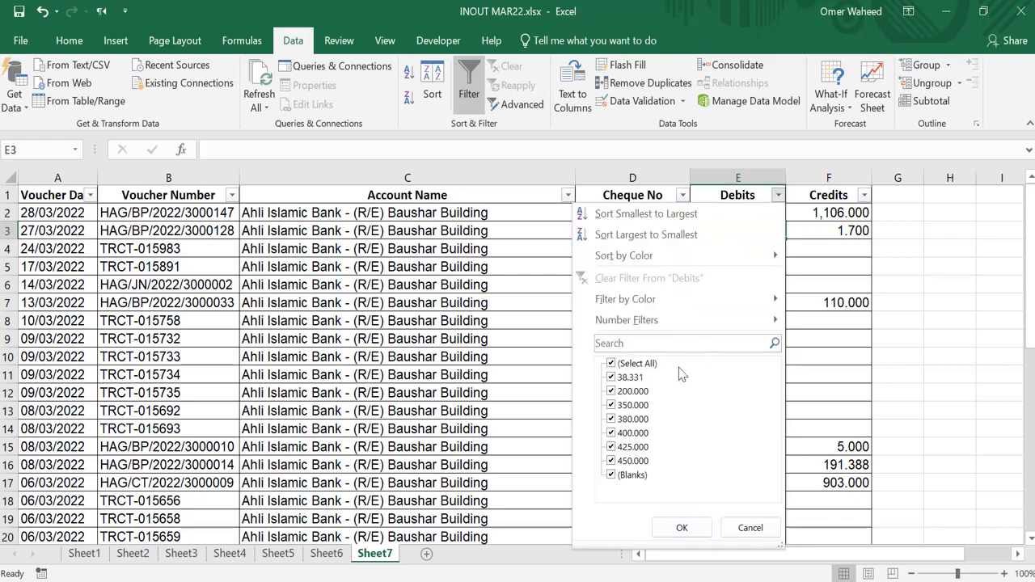
pyautogui.click(611, 364)
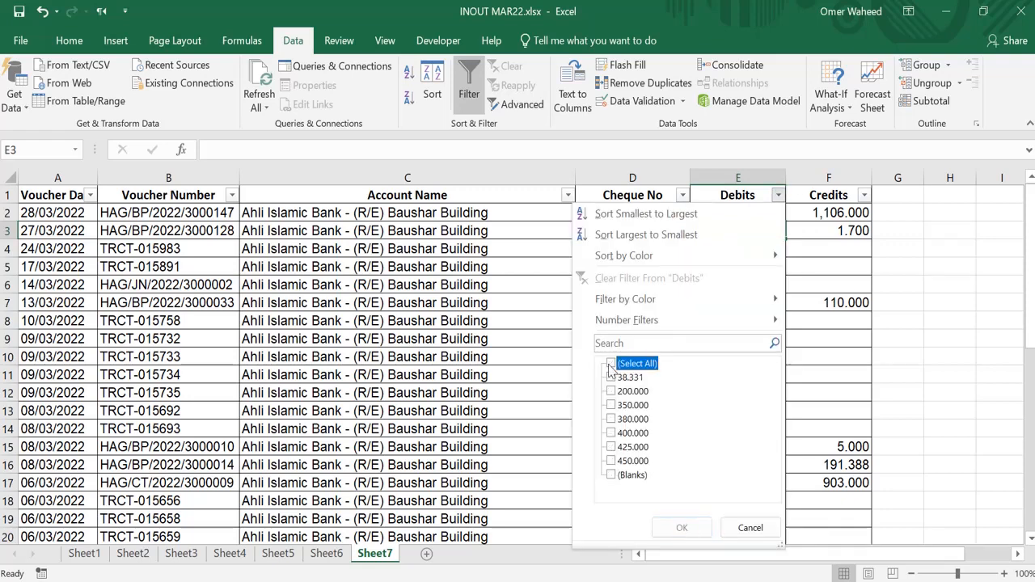
pyautogui.click(611, 433)
pyautogui.click(681, 529)
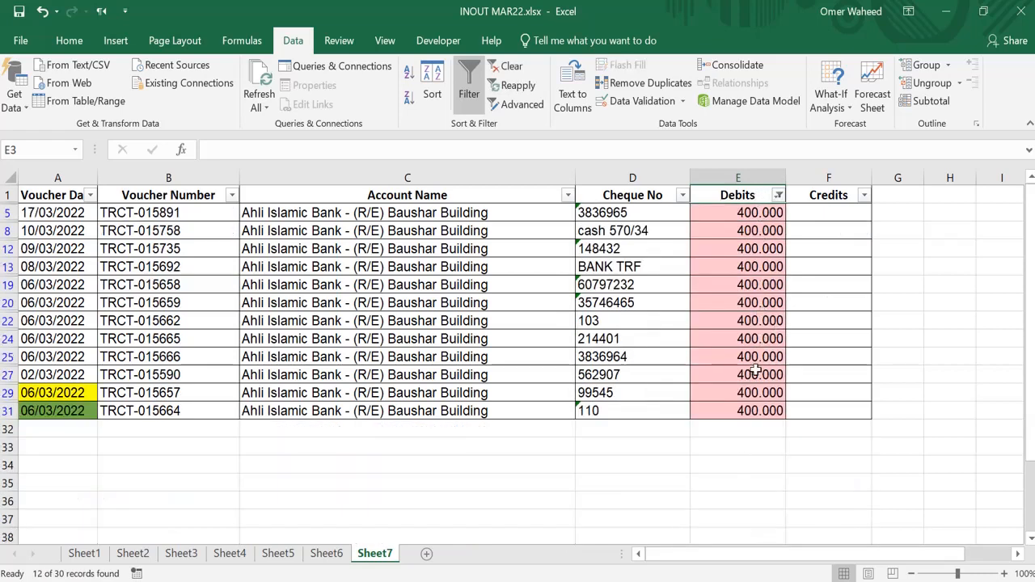
pyautogui.moveTo(771, 216); pyautogui.dragTo(767, 409)
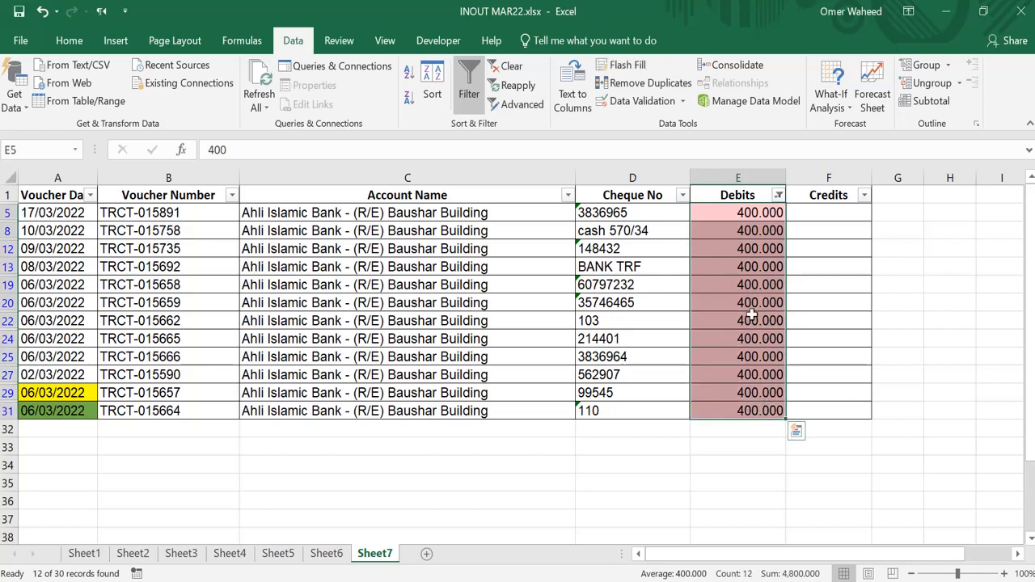
pyautogui.click(759, 246)
# - Change the Debits filter to show only 200.000, and clear the filter from the column again
pyautogui.click(778, 195)
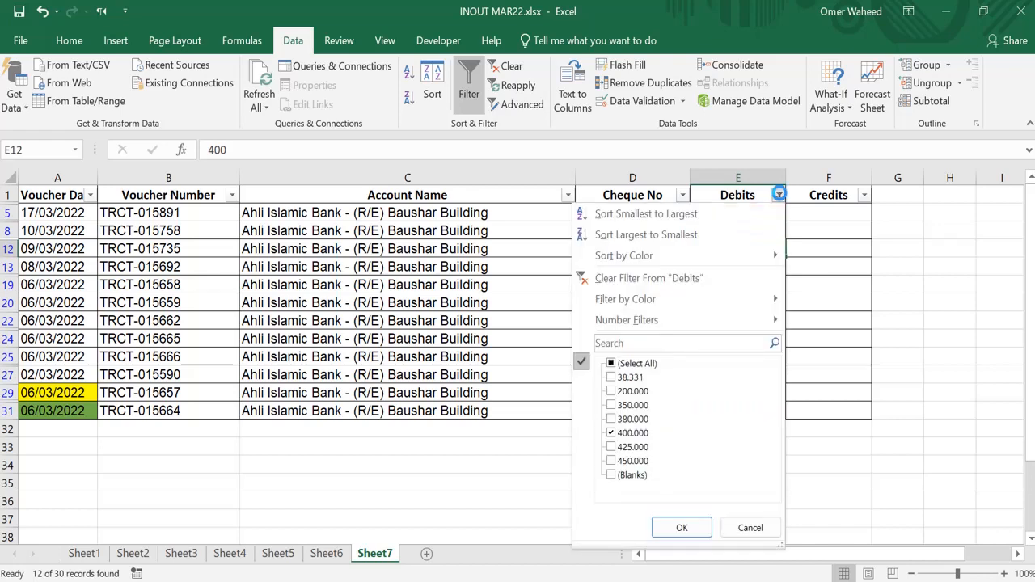
pyautogui.click(611, 434)
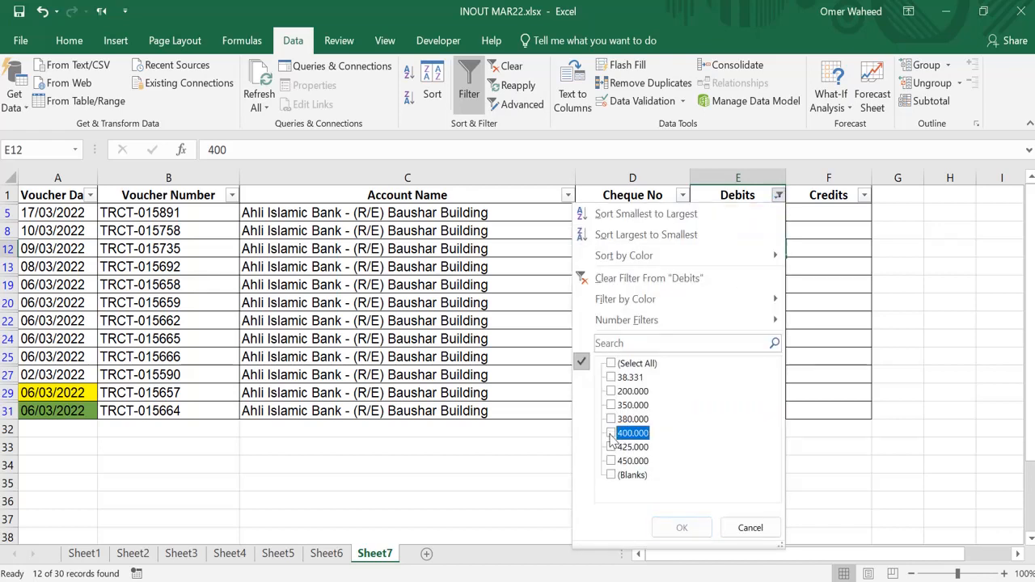
pyautogui.click(612, 391)
pyautogui.click(680, 526)
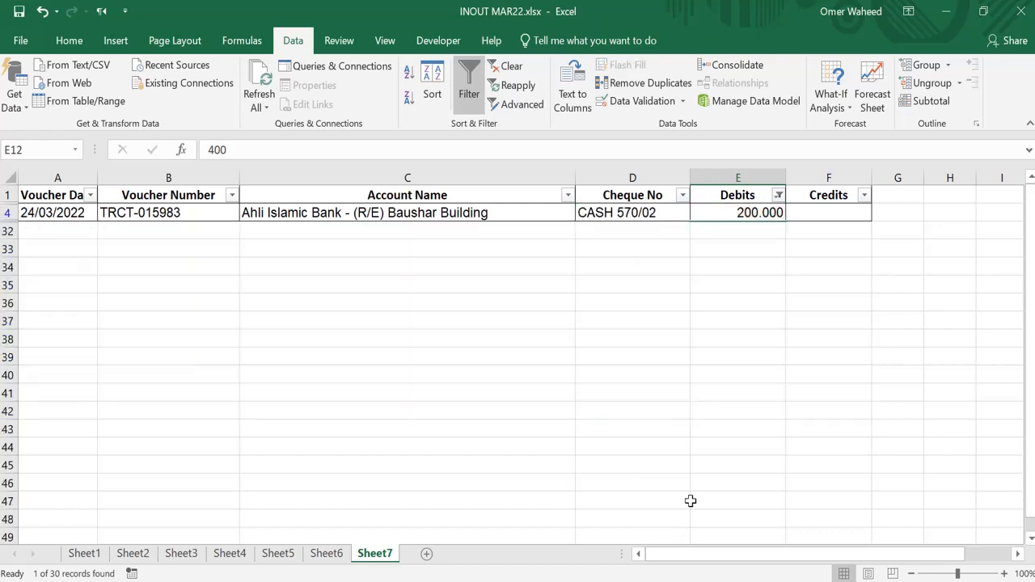
pyautogui.click(778, 196)
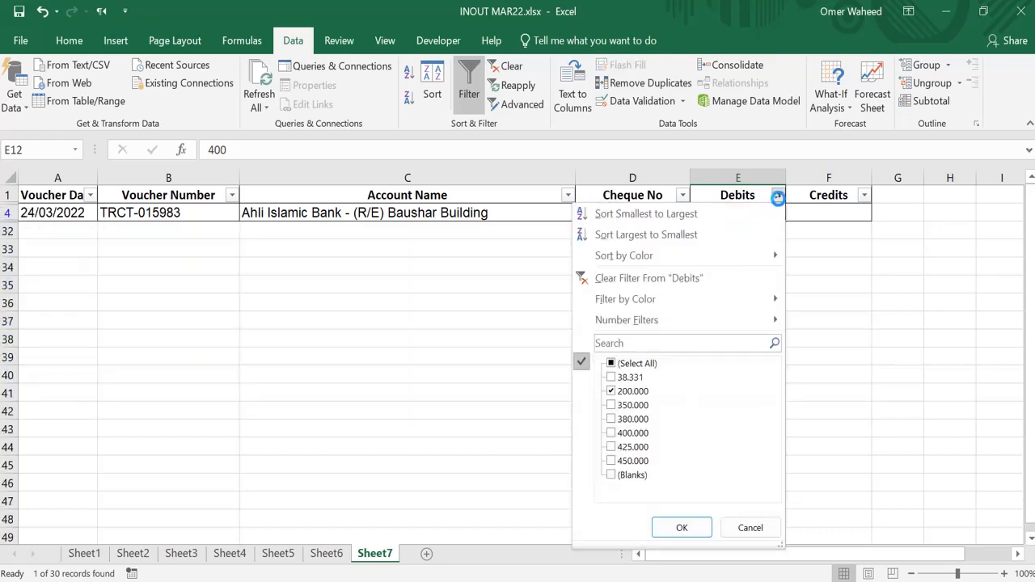
pyautogui.click(707, 294)
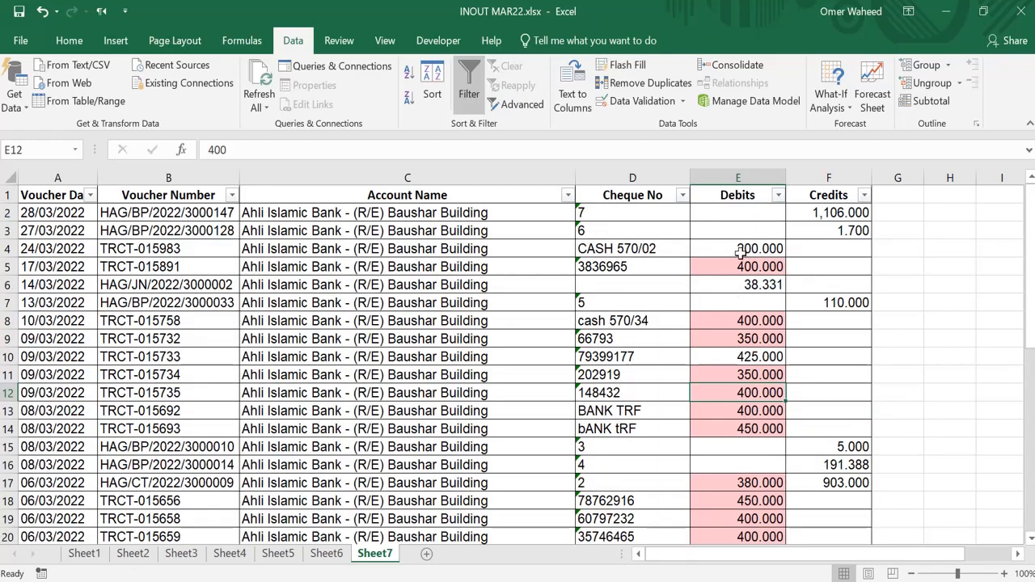
pyautogui.scroll(-4, 740, 253)
pyautogui.scroll(4, 740, 254)
# - Clear the conditional formatting rules from the Debits cells E2:E31
pyautogui.click(73, 40)
pyautogui.click(629, 101)
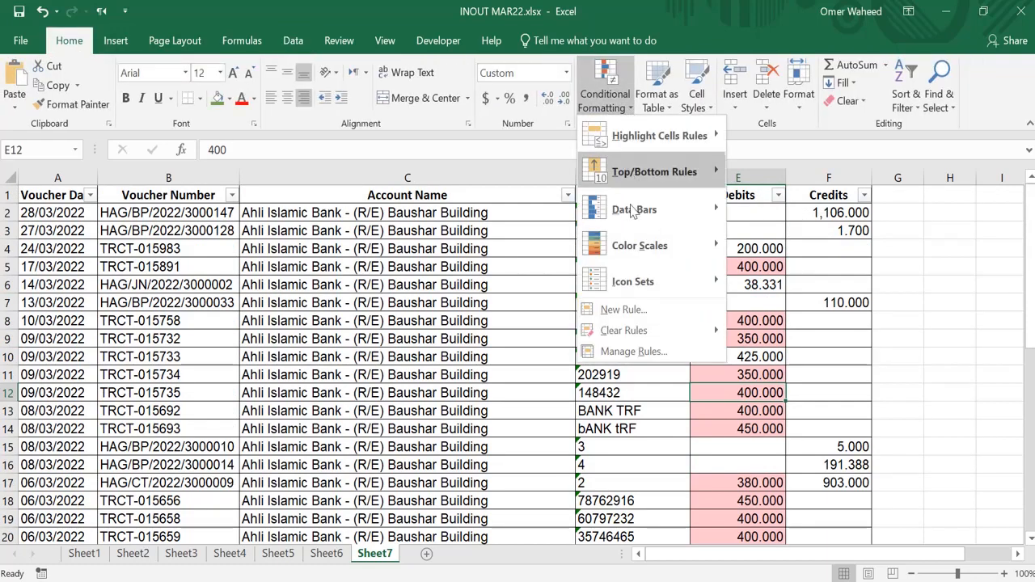
pyautogui.click(765, 214)
pyautogui.moveTo(756, 208); pyautogui.dragTo(744, 499)
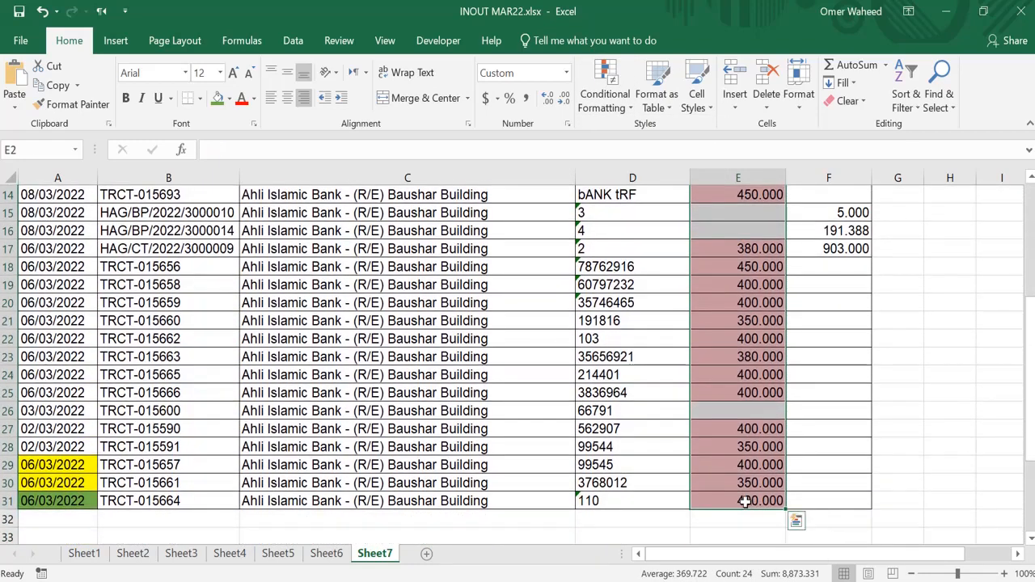
pyautogui.click(607, 105)
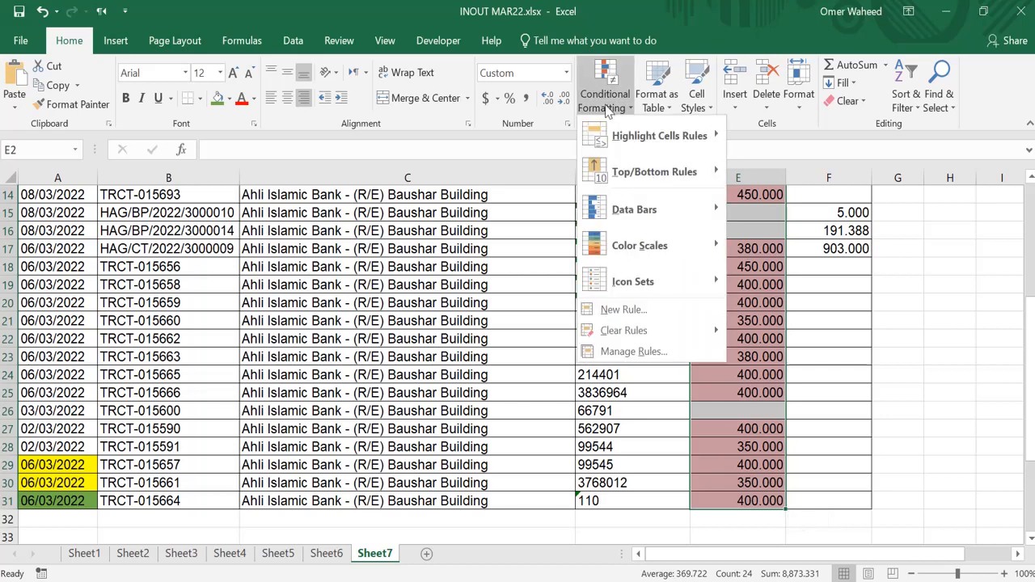
pyautogui.moveTo(677, 339)
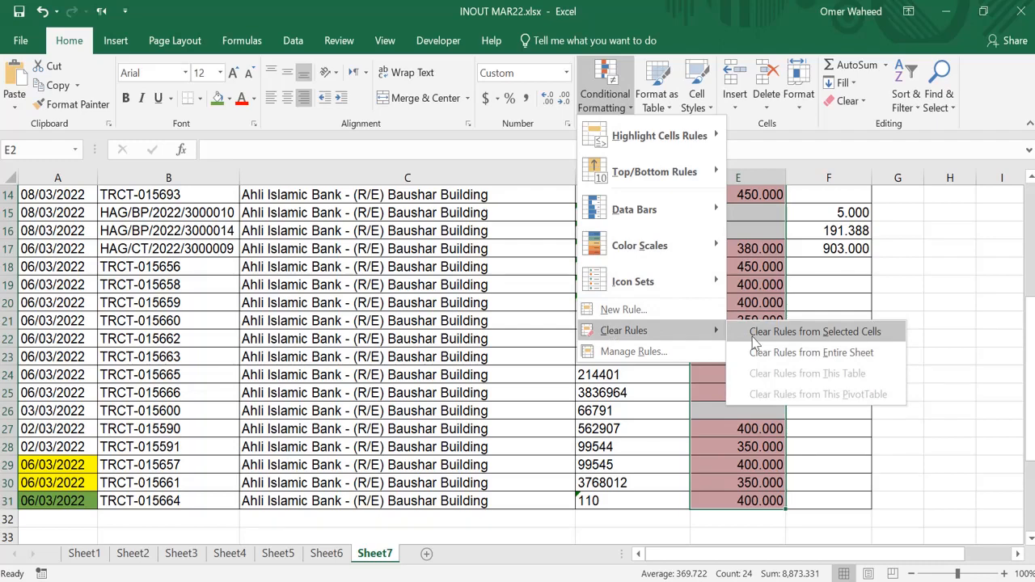
pyautogui.click(753, 340)
pyautogui.click(720, 332)
pyautogui.scroll(5, 722, 334)
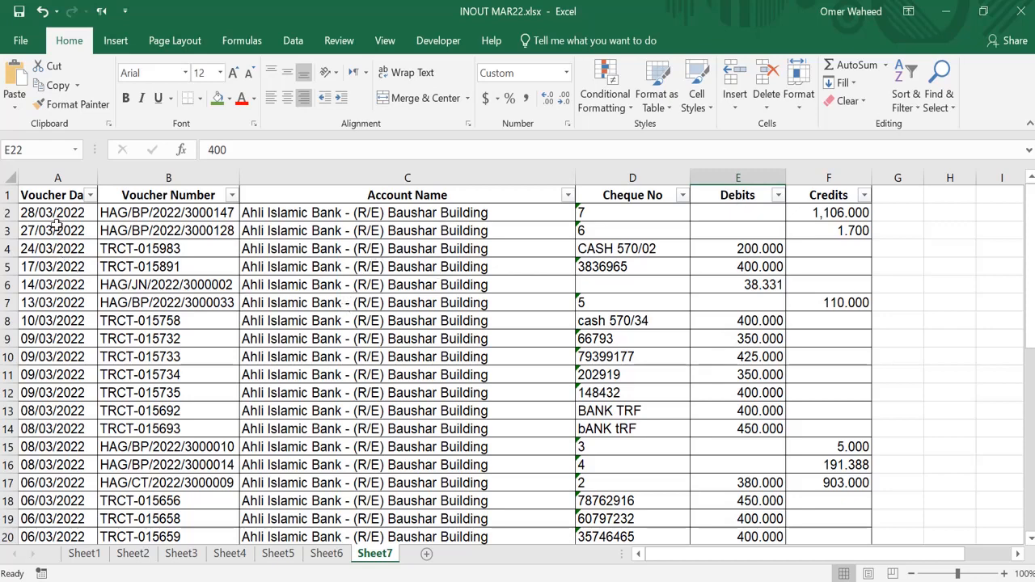
# - Add a new worksheet and enter 1, 2, 3, 4, 5 and 12 in cells D4:D9
pyautogui.click(426, 554)
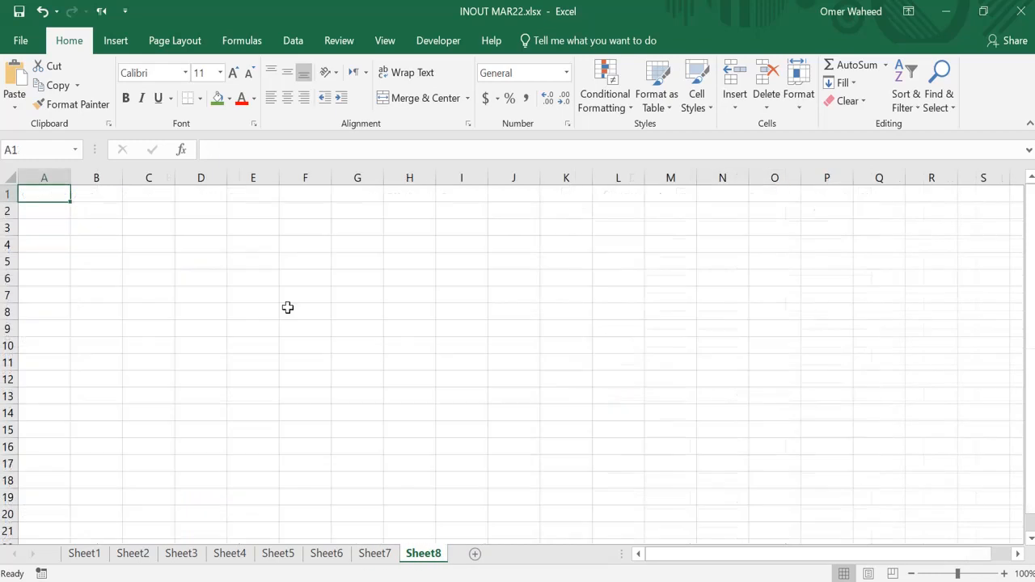
pyautogui.click(189, 252)
pyautogui.write('1')
pyautogui.press('Return')
pyautogui.write('2')
pyautogui.press('Return')
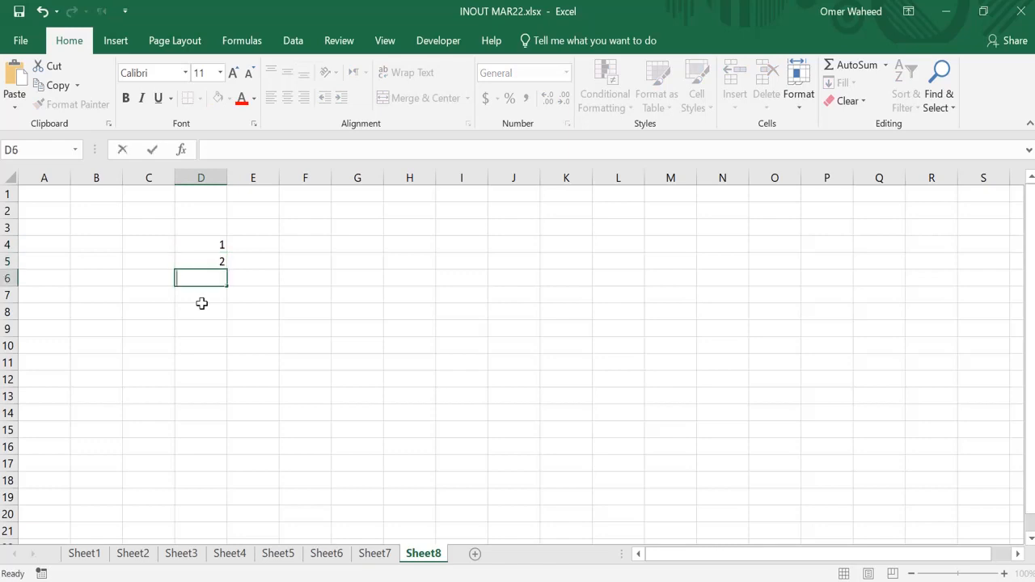
pyautogui.write('3')
pyautogui.press('Return')
pyautogui.write('4')
pyautogui.press('Return')
pyautogui.write('5')
pyautogui.press('Return')
pyautogui.write('12')
pyautogui.press('Return')
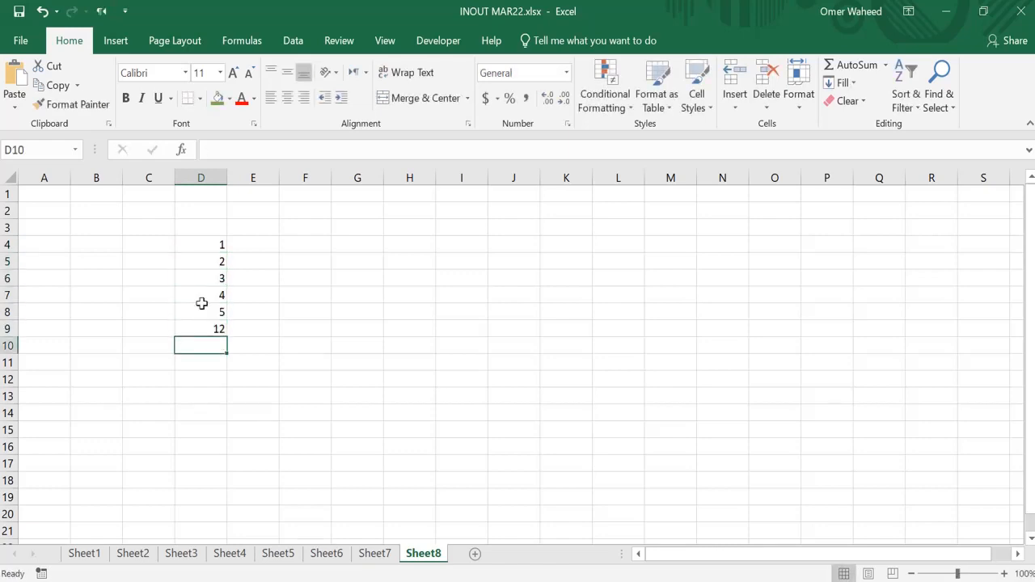
# - Continue the number list in column D with 1, 2, 3, 4, 5 and 6 in cells D10:D15
pyautogui.write('1')
pyautogui.press('Return')
pyautogui.write('2')
pyautogui.press('Return')
pyautogui.write('3')
pyautogui.press('Return')
pyautogui.write('4')
pyautogui.press('Return')
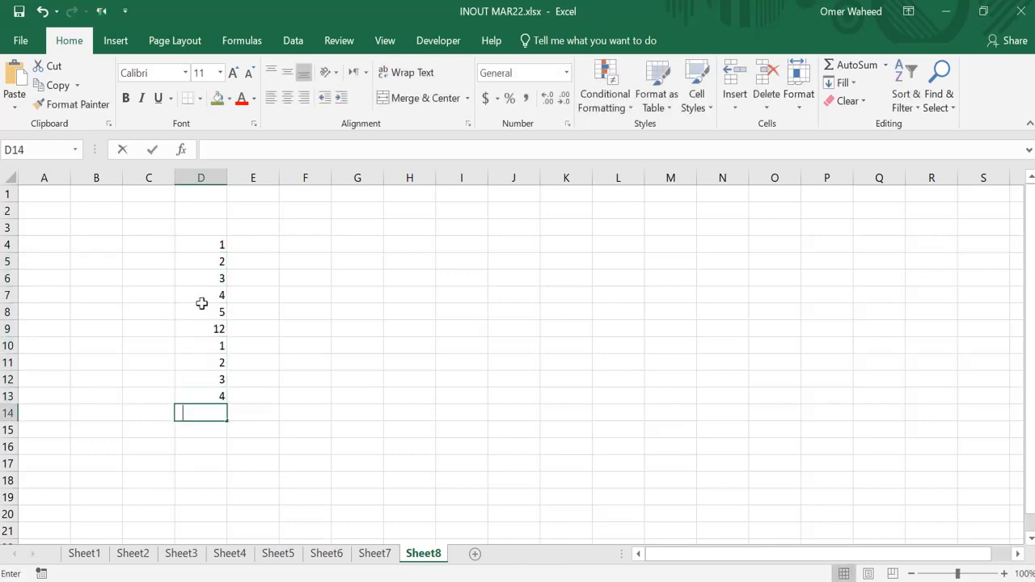
pyautogui.write('5')
pyautogui.press('Return')
pyautogui.write('6')
pyautogui.press('Return')
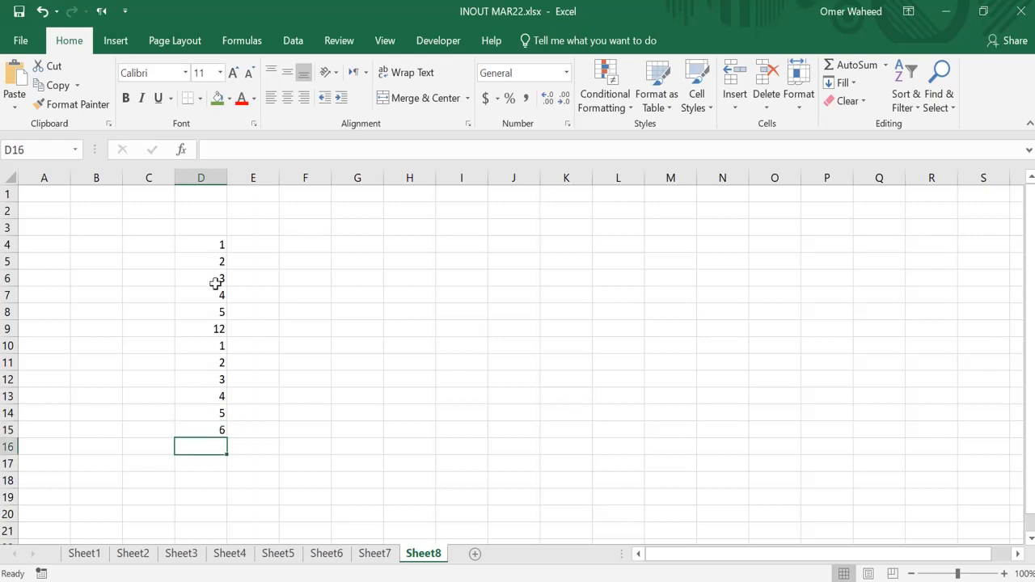
# - Remove the duplicate values from D4:D15, checking Column D with no header row
pyautogui.moveTo(215, 245); pyautogui.dragTo(218, 435)
pyautogui.click(293, 41)
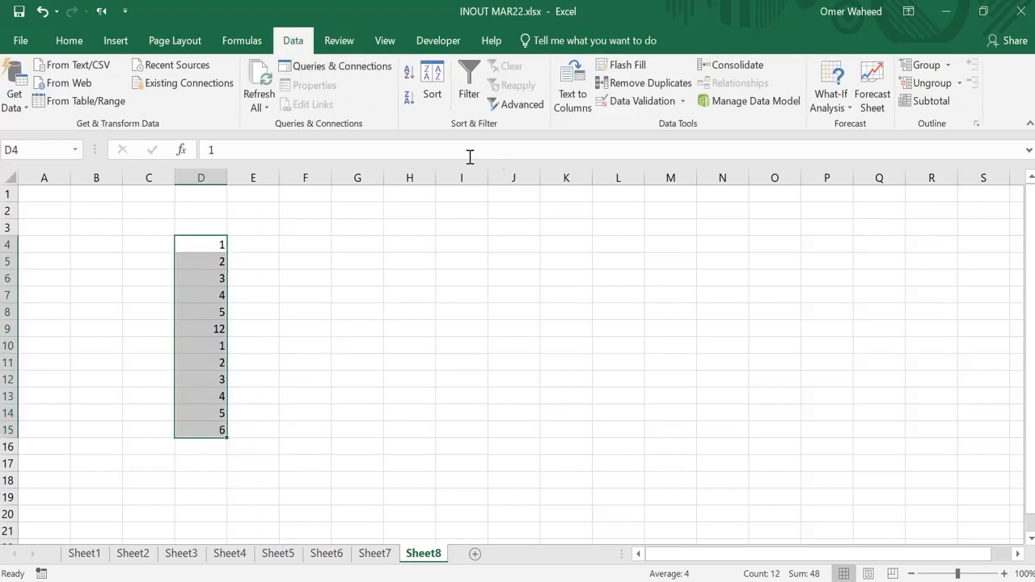
pyautogui.click(638, 87)
pyautogui.moveTo(391, 124); pyautogui.dragTo(515, 134)
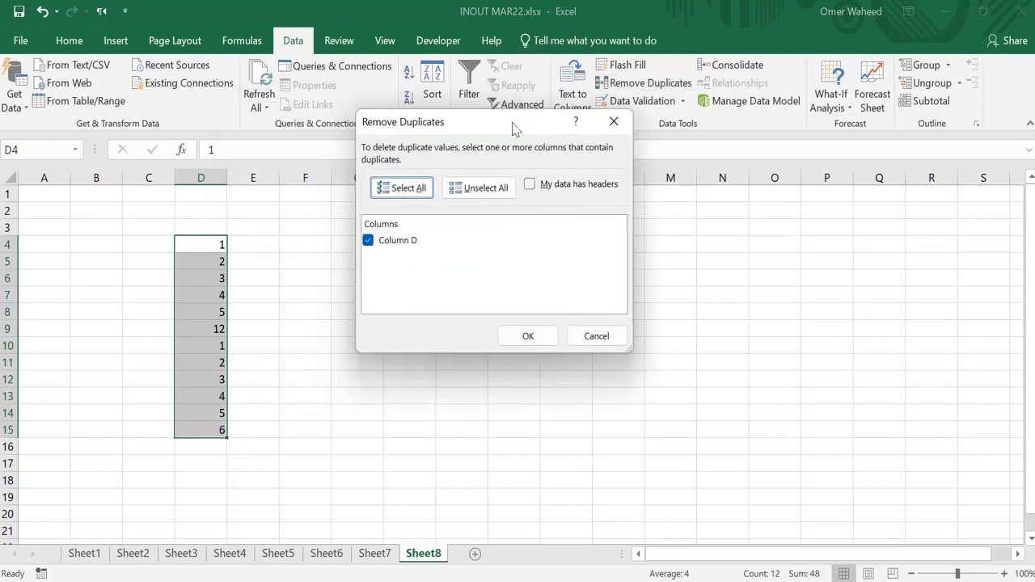
pyautogui.click(531, 338)
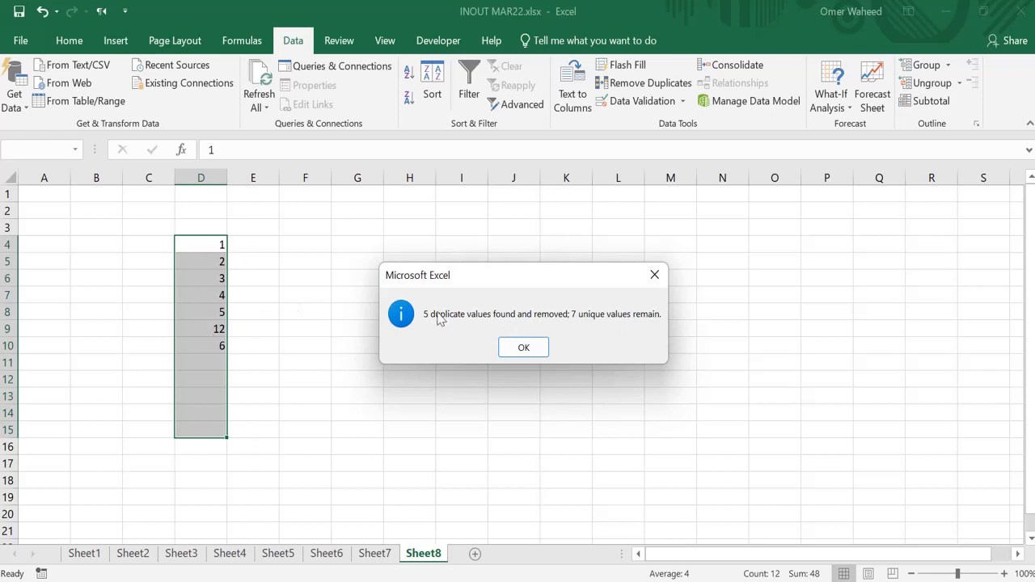
pyautogui.click(524, 347)
pyautogui.click(358, 362)
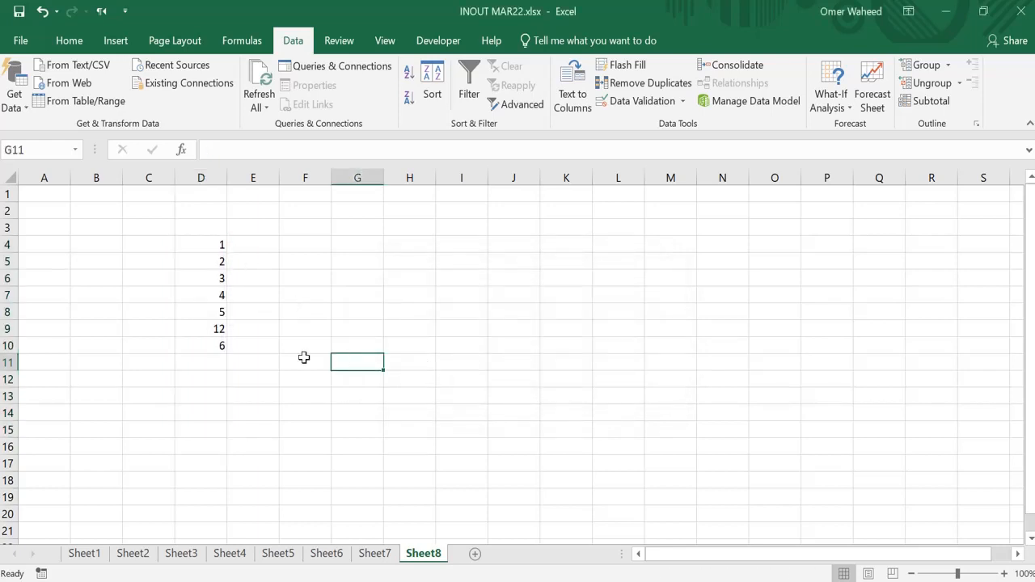
# - Enter the letters a, b, c, d, e, f and g in cells E4:E10, beside the numbers
pyautogui.click(259, 243)
pyautogui.write('a')
pyautogui.press('Return')
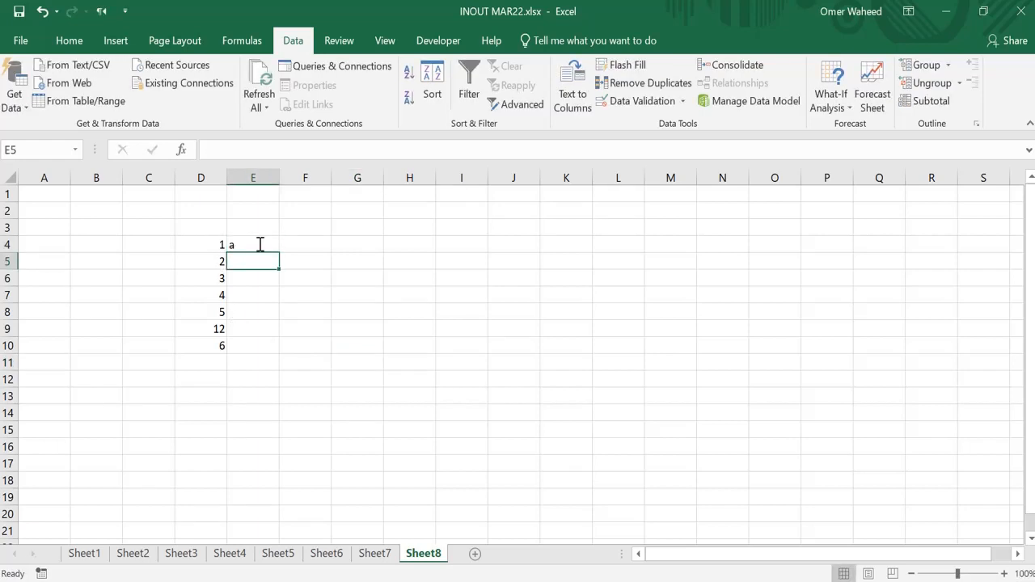
pyautogui.write('b')
pyautogui.press('Return')
pyautogui.write('c')
pyautogui.press('Return')
pyautogui.write('d')
pyautogui.press('Return')
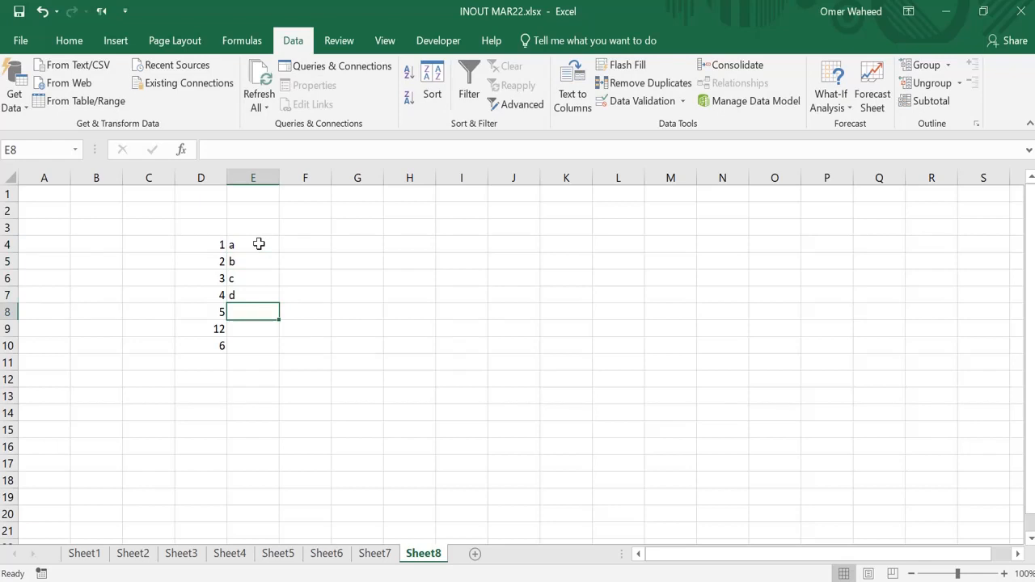
pyautogui.write('e')
pyautogui.press('Return')
pyautogui.write('f')
pyautogui.press('Return')
pyautogui.write('g')
pyautogui.press('Return')
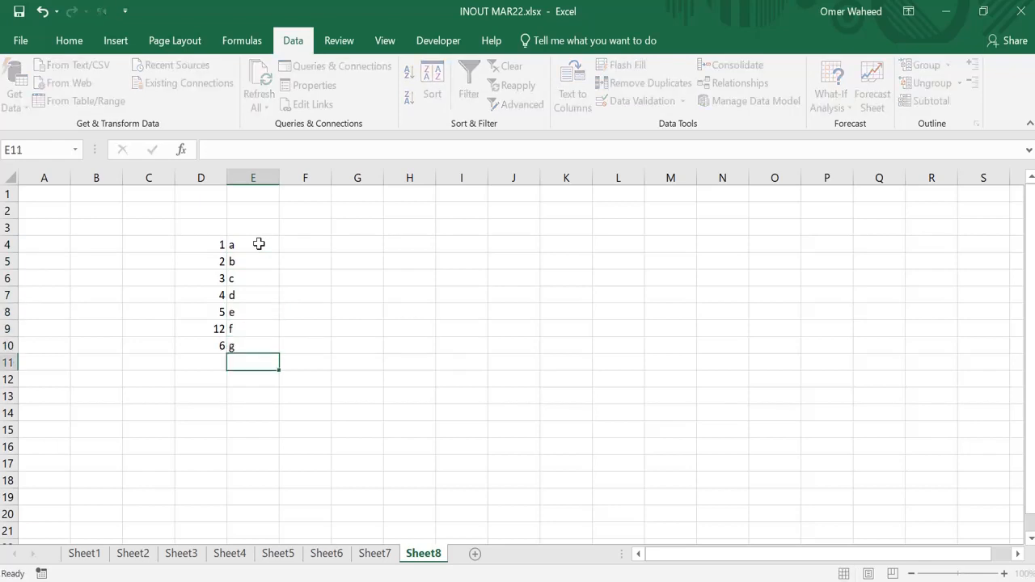
# - Replace the numbers in cells D7:D10 with 1, 2, 3 and 4
pyautogui.click(218, 294)
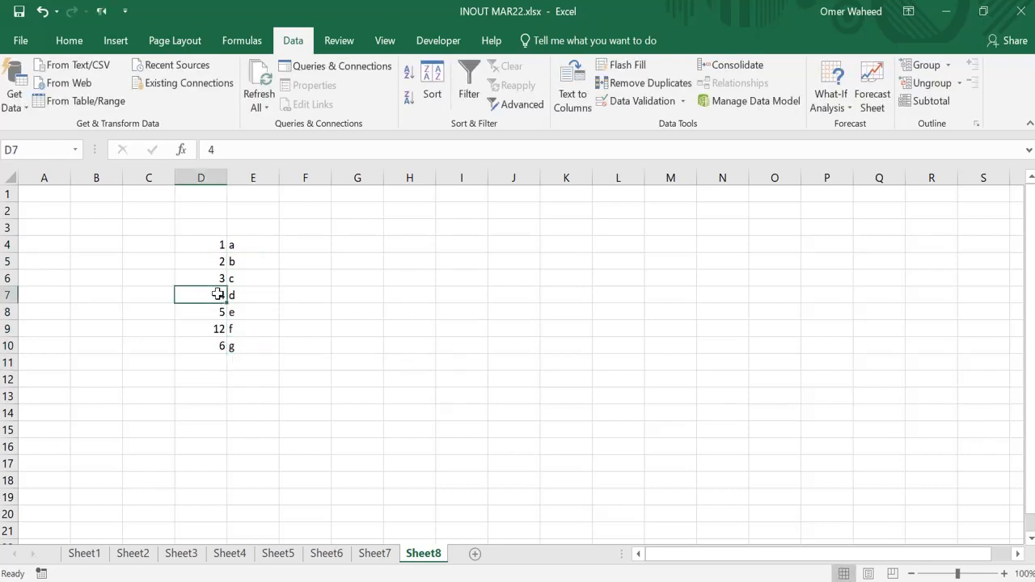
pyautogui.write('1')
pyautogui.press('Return')
pyautogui.write('2')
pyautogui.press('Return')
pyautogui.write('3')
pyautogui.press('Return')
pyautogui.write('4')
pyautogui.press('Return')
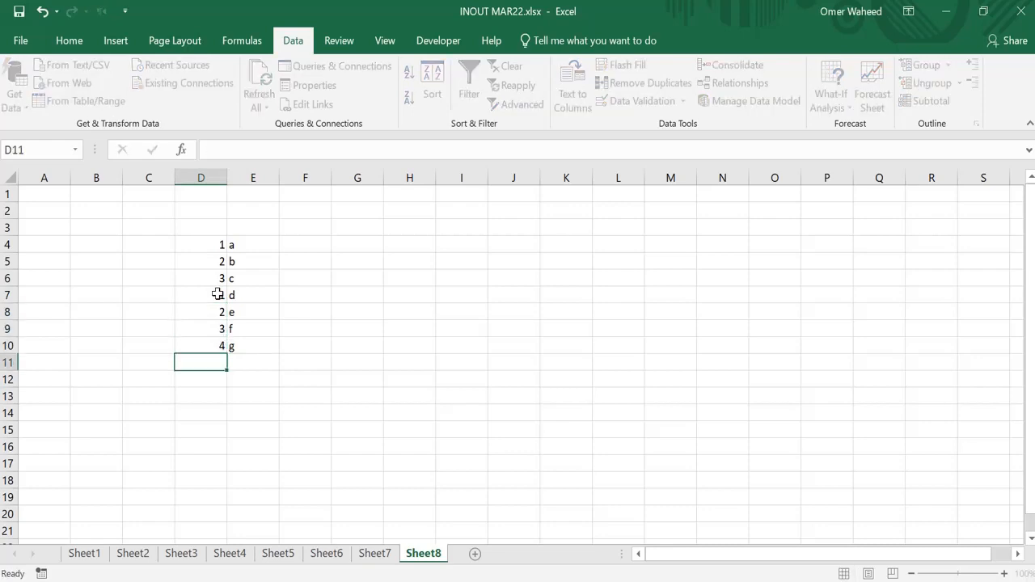
# - Center the numbers and letters in cells D4:E10 horizontally
pyautogui.moveTo(221, 249); pyautogui.dragTo(254, 347)
pyautogui.click(258, 315)
pyautogui.moveTo(212, 245); pyautogui.dragTo(243, 346)
pyautogui.click(69, 40)
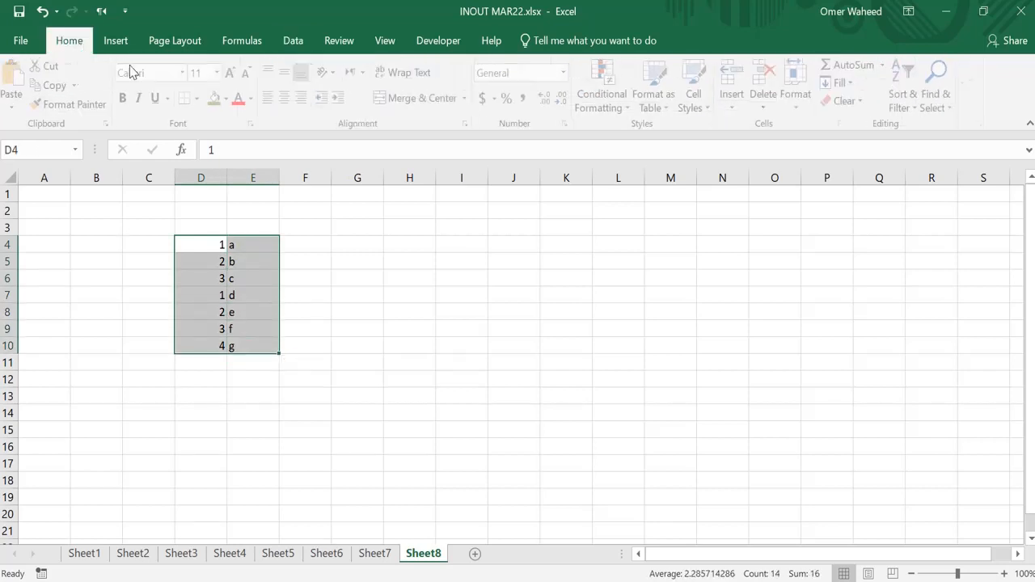
pyautogui.click(287, 99)
pyautogui.click(317, 299)
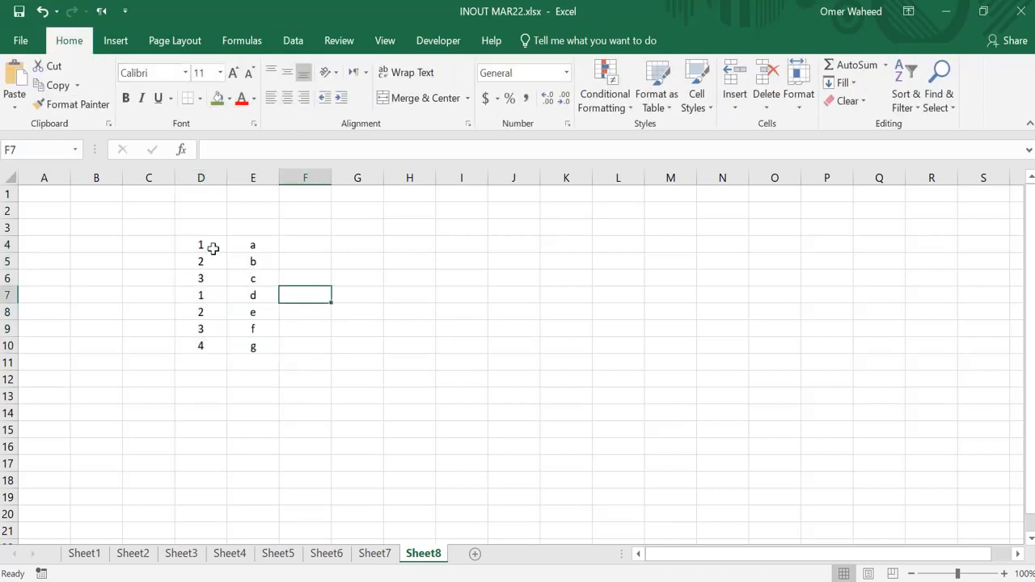
# - Try to remove duplicates from D4:D10 with the selection expanded to the adjacent data, checking Columns D and E without headers
pyautogui.moveTo(211, 246); pyautogui.dragTo(211, 338)
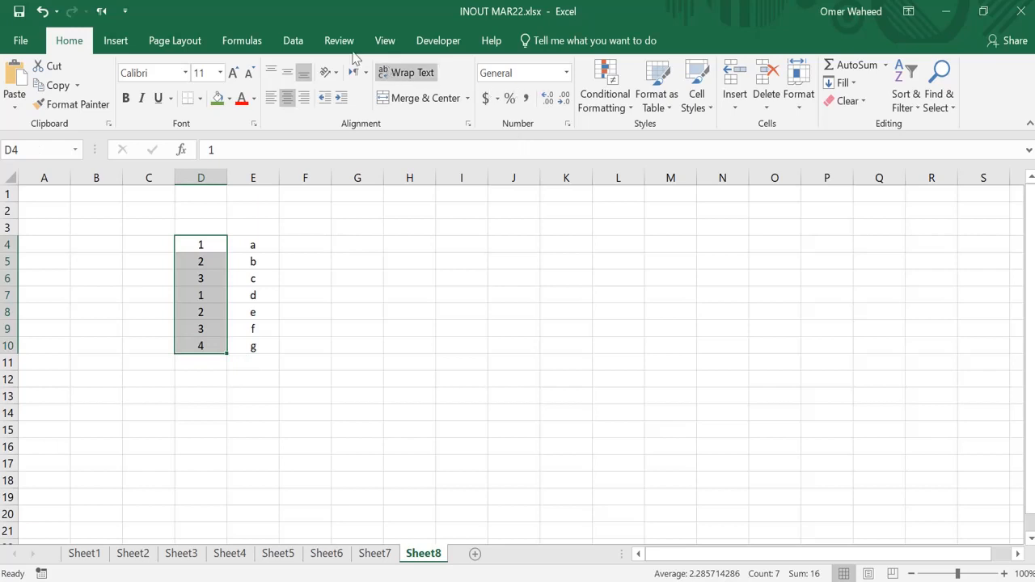
pyautogui.click(292, 48)
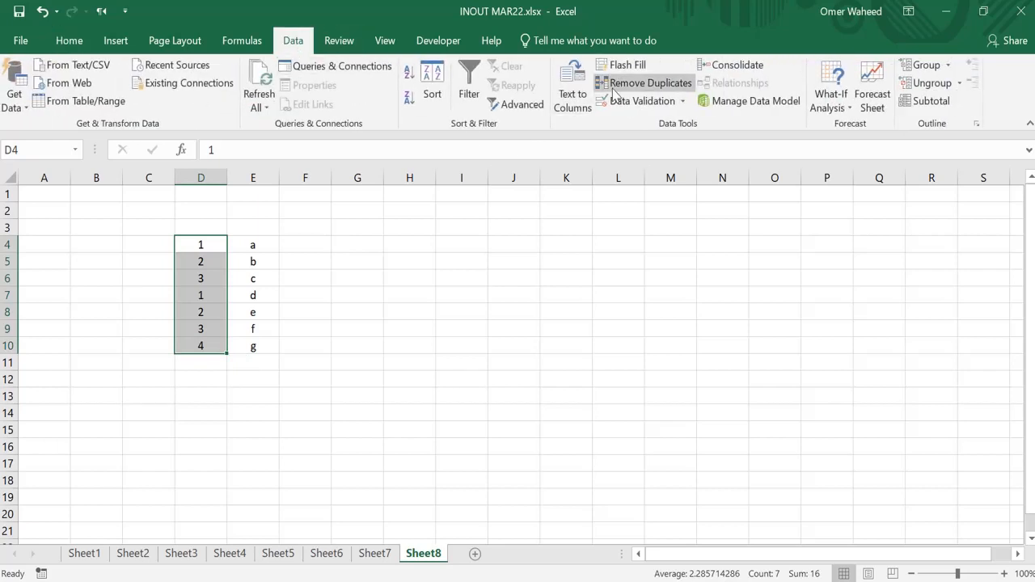
pyautogui.click(643, 82)
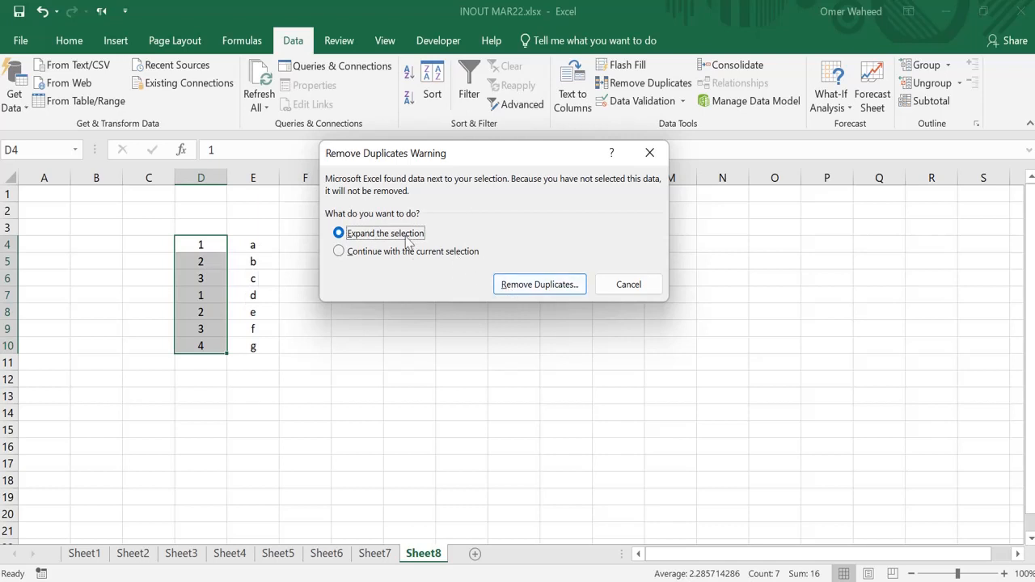
pyautogui.click(533, 292)
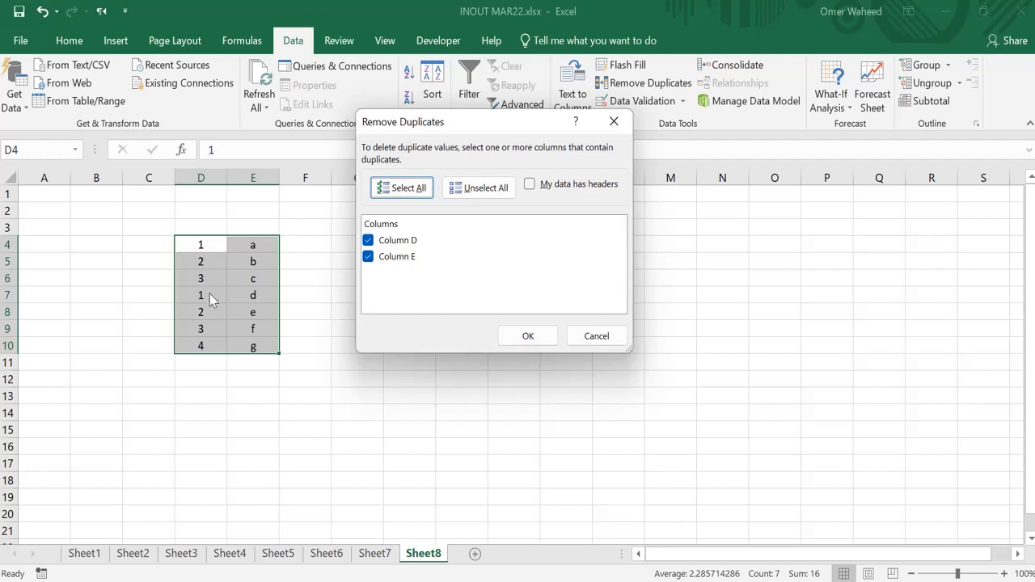
pyautogui.click(527, 336)
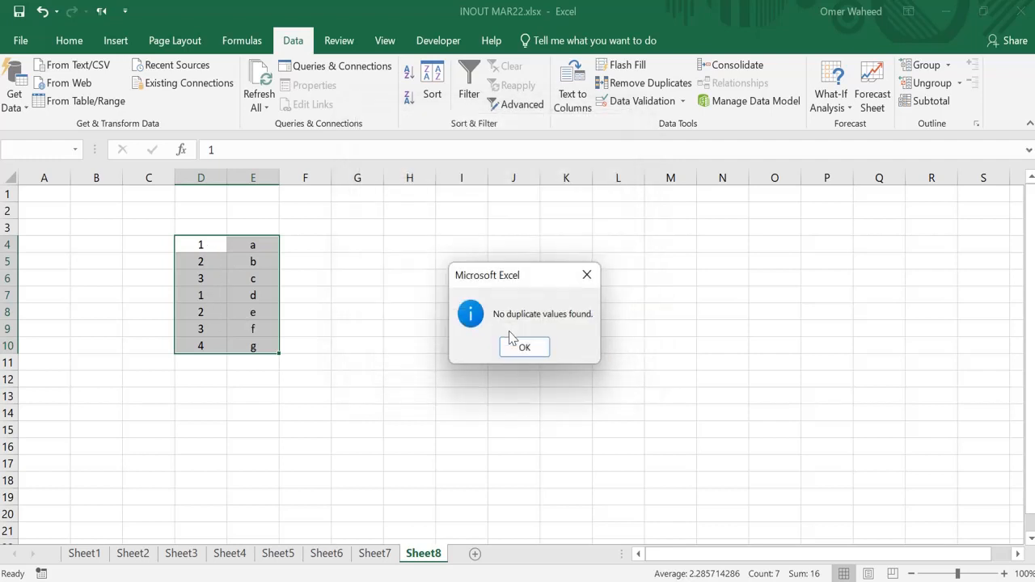
pyautogui.click(525, 347)
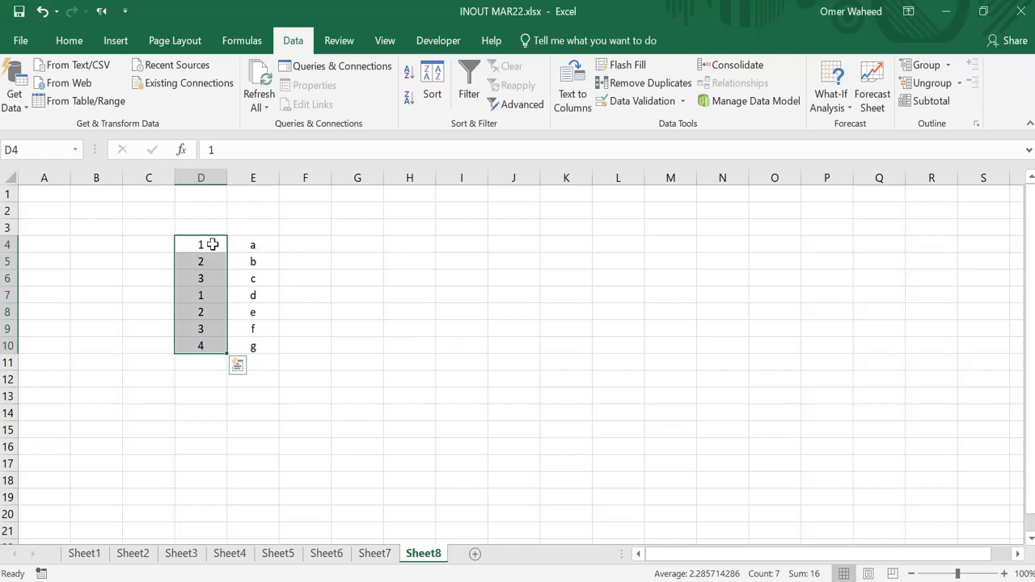
# - Replace the letter in cell E7 with a, matching the entry in E4
pyautogui.click(212, 244)
pyautogui.click(244, 245)
pyautogui.click(252, 294)
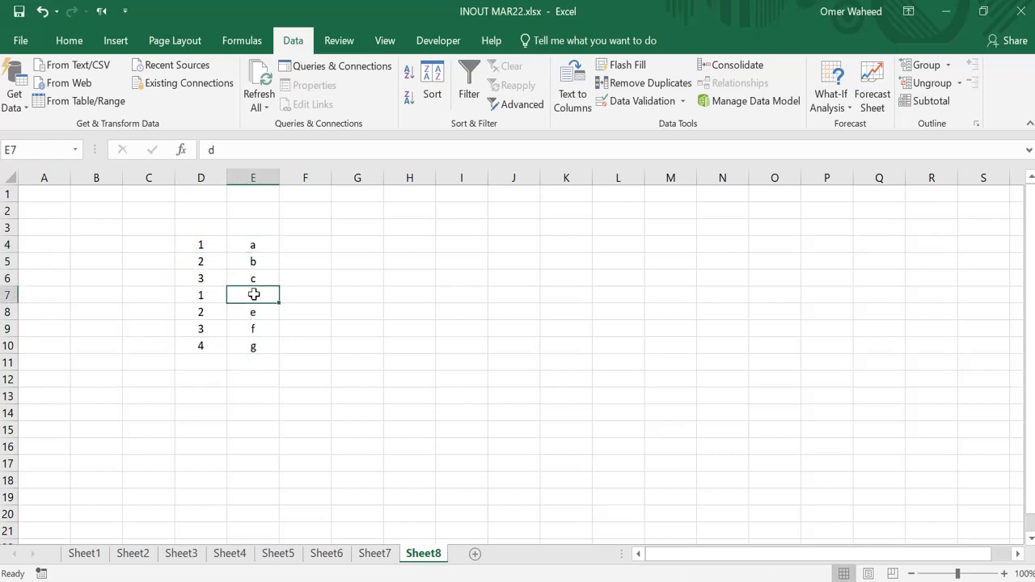
pyautogui.write('a')
pyautogui.click(267, 393)
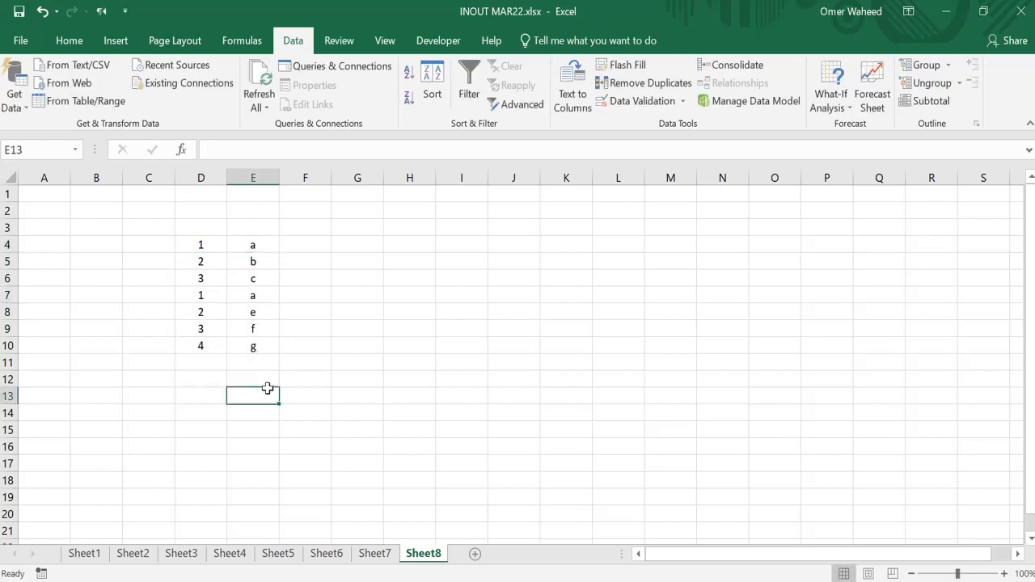
# - Remove the duplicate rows from D4:E10, checking both Column D and Column E with no header row
pyautogui.click(204, 245)
pyautogui.moveTo(204, 245); pyautogui.dragTo(249, 343)
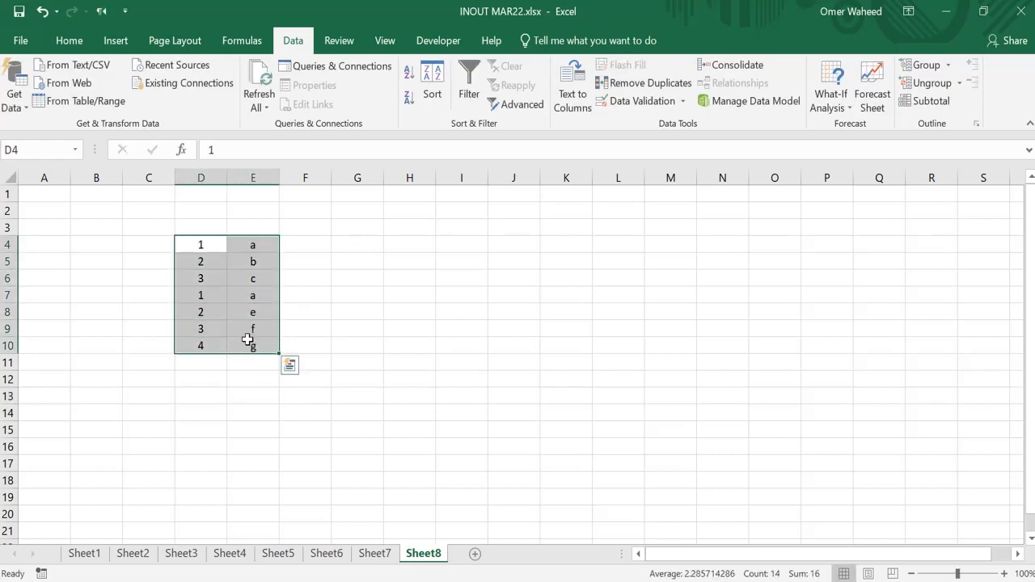
pyautogui.click(615, 84)
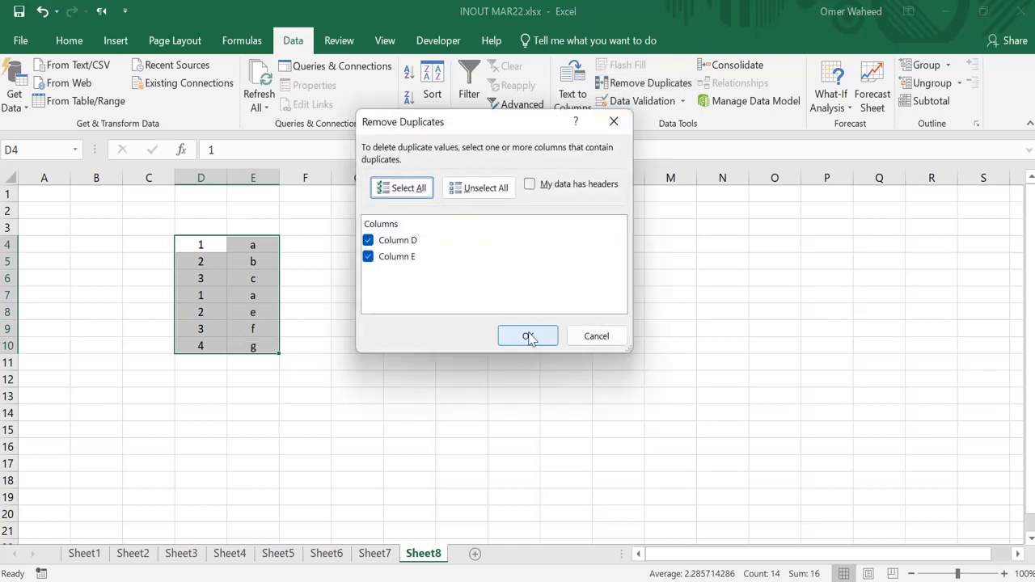
pyautogui.click(529, 336)
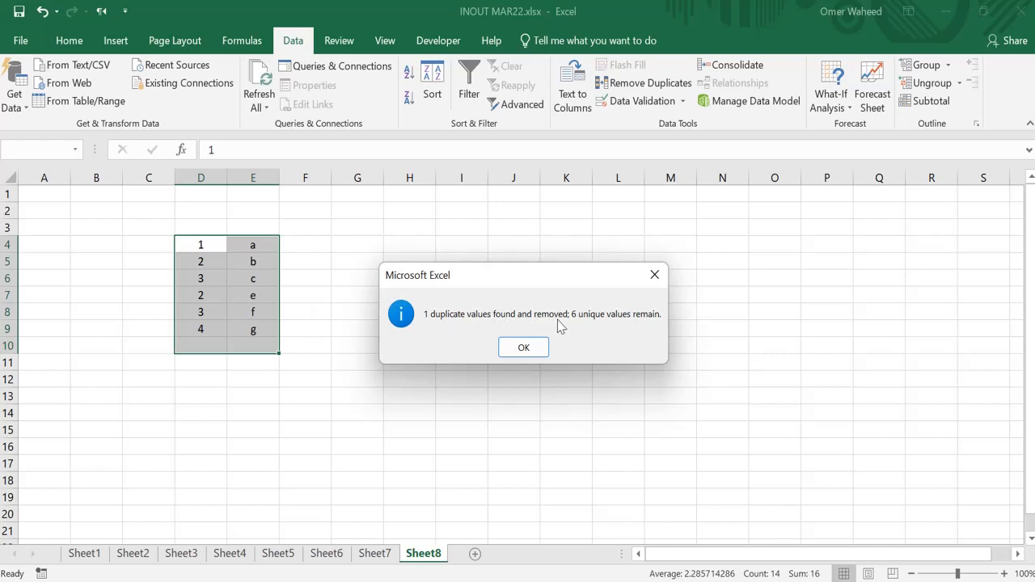
pyautogui.click(524, 347)
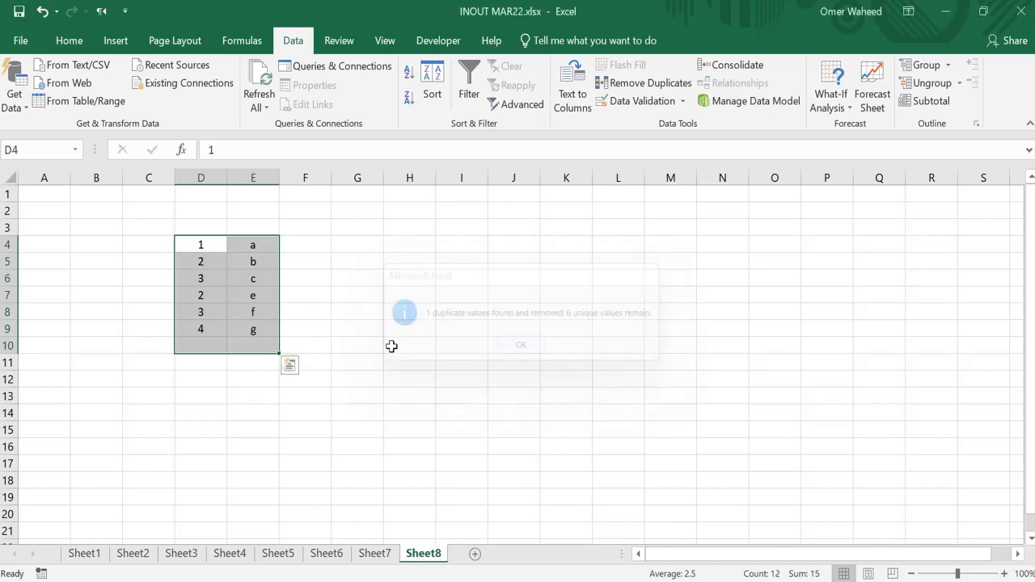
pyautogui.click(392, 346)
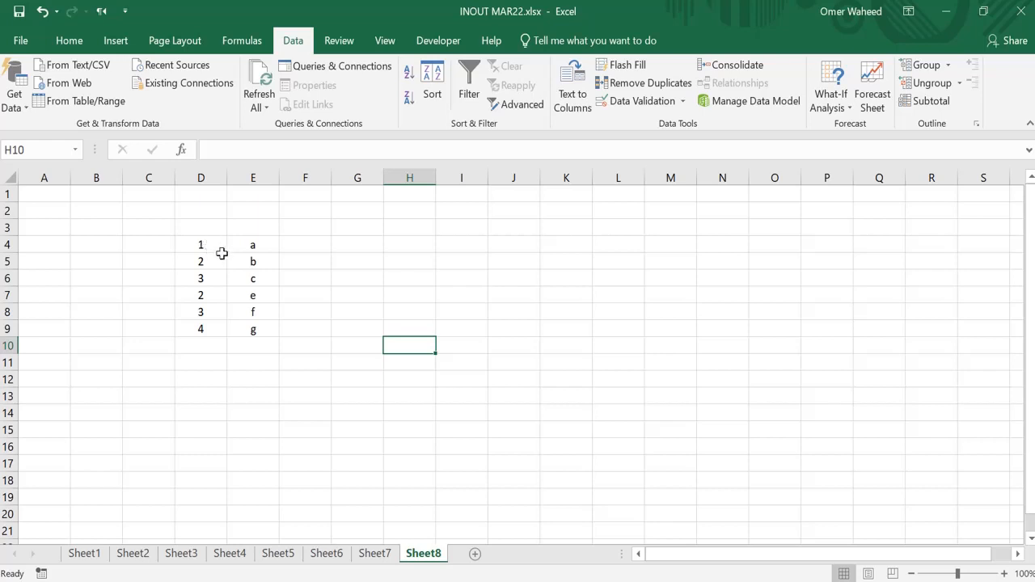
# - Remove the duplicate values from D4:D9 only, continuing with the current selection and checking Column D without headers
pyautogui.click(209, 244)
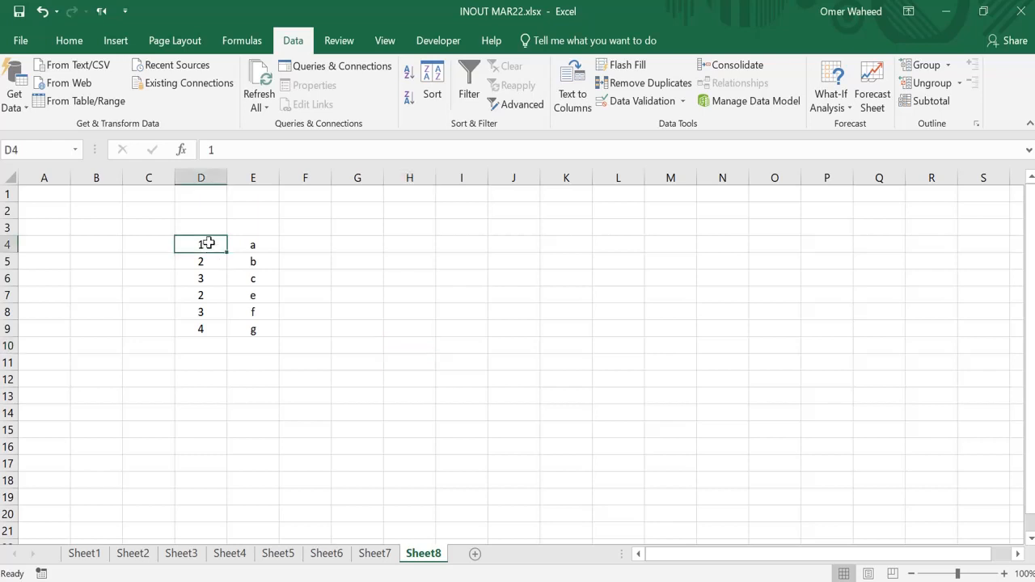
pyautogui.moveTo(208, 245); pyautogui.dragTo(206, 327)
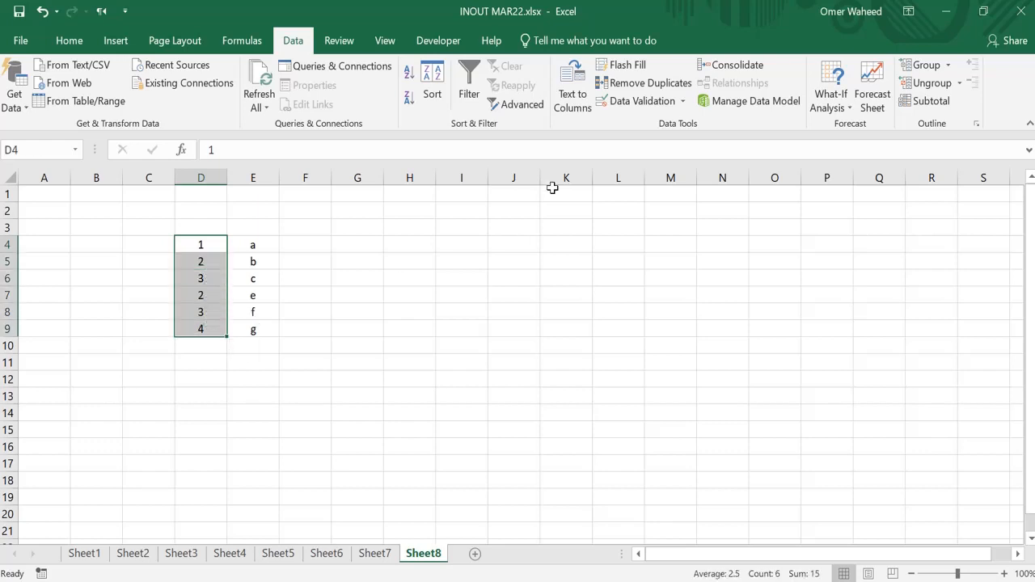
pyautogui.click(625, 83)
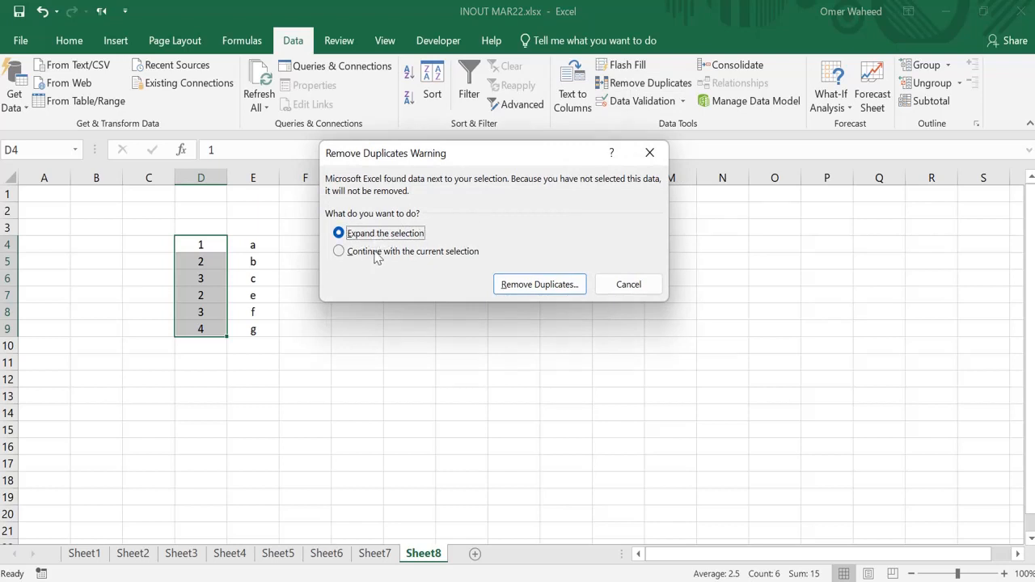
pyautogui.click(376, 254)
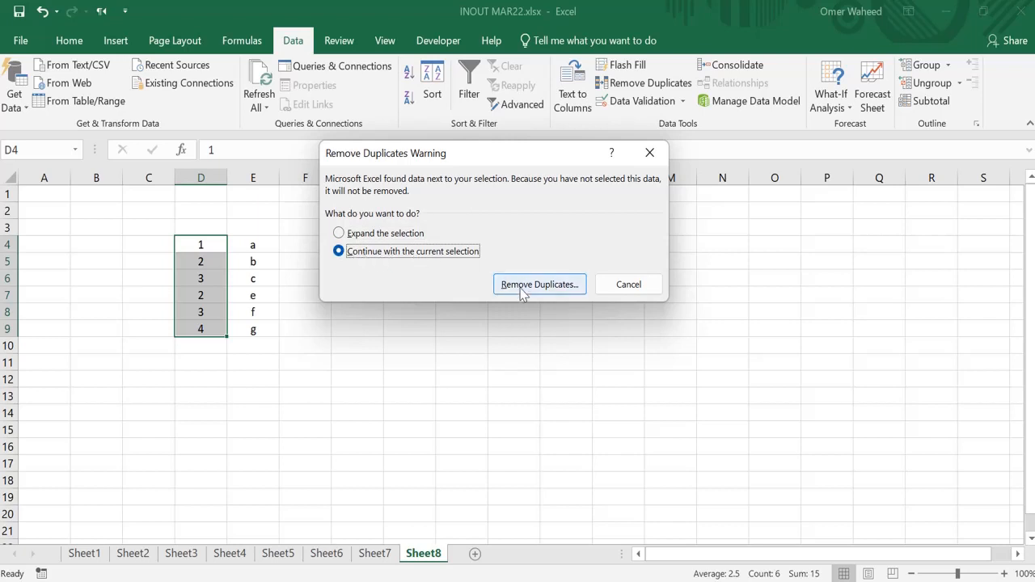
pyautogui.click(522, 288)
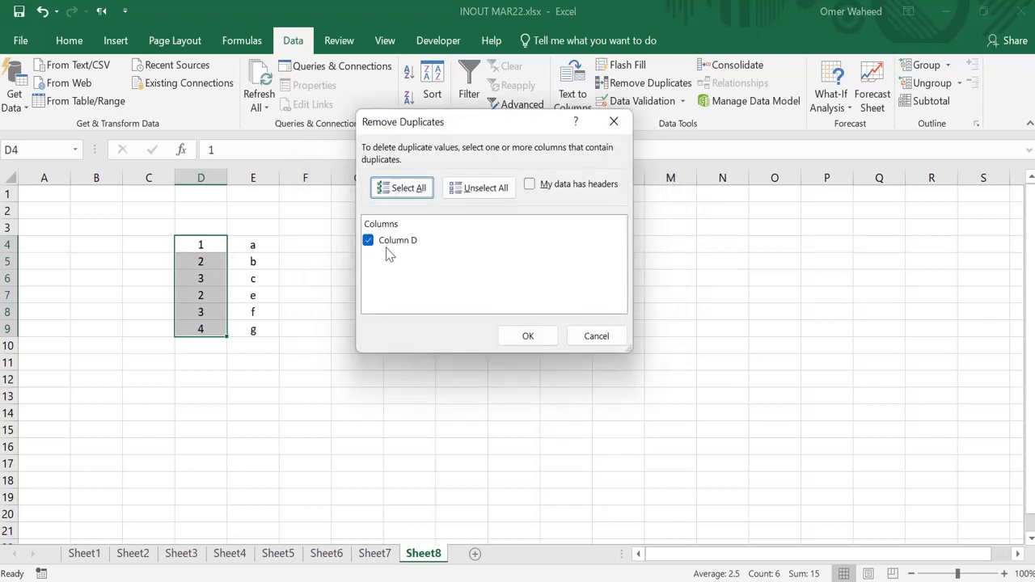
pyautogui.click(518, 344)
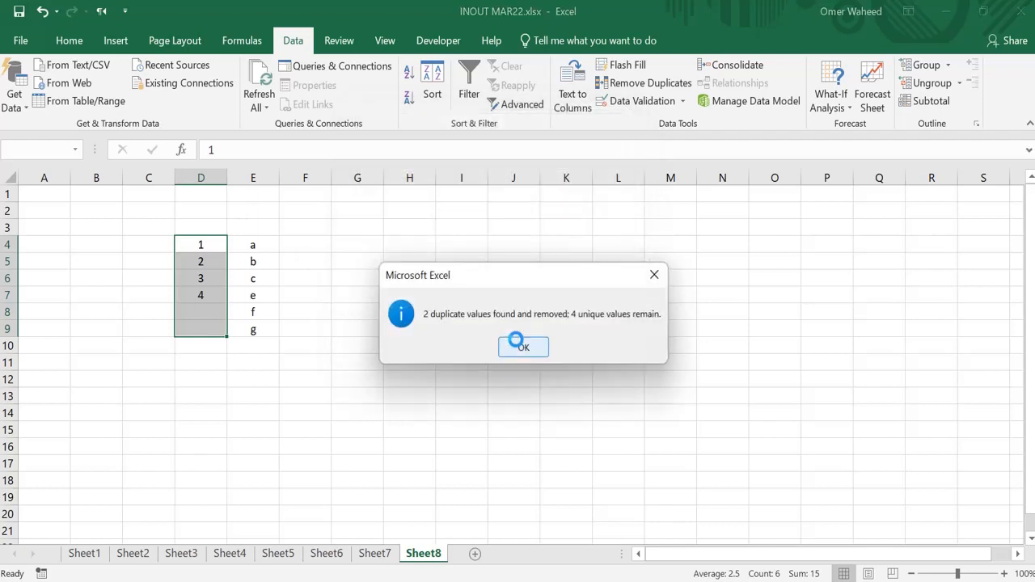
pyautogui.click(524, 345)
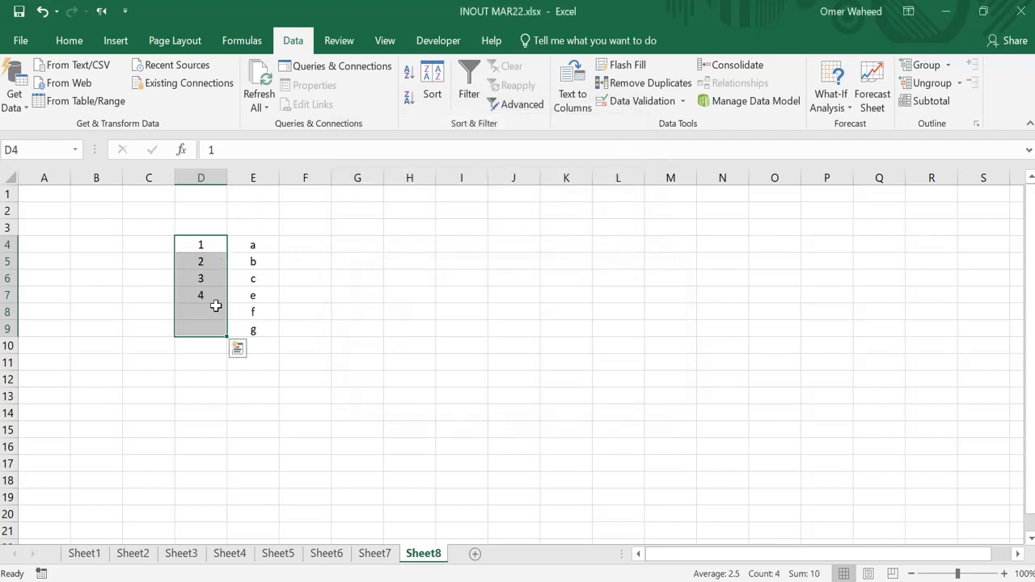
pyautogui.click(343, 317)
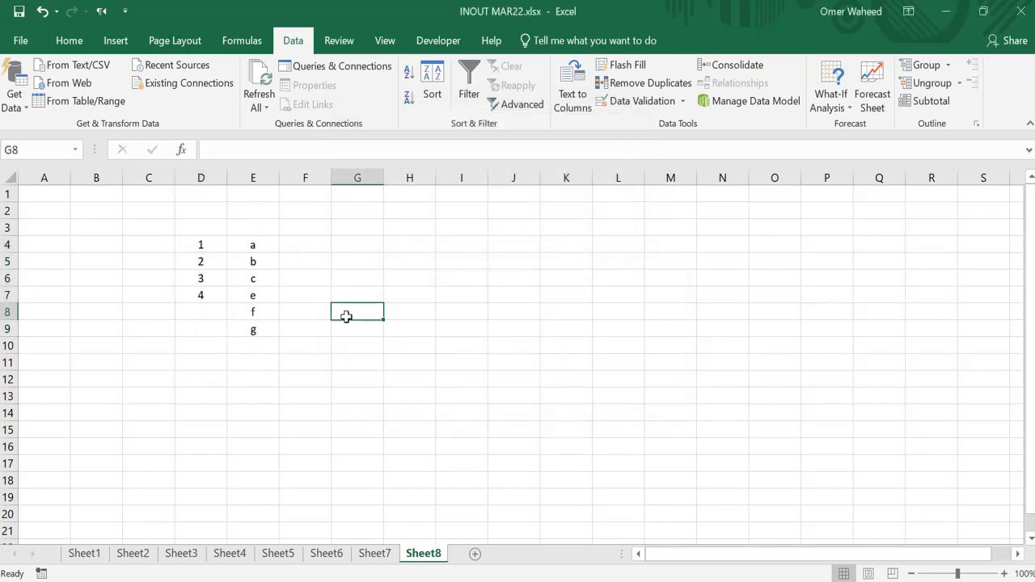